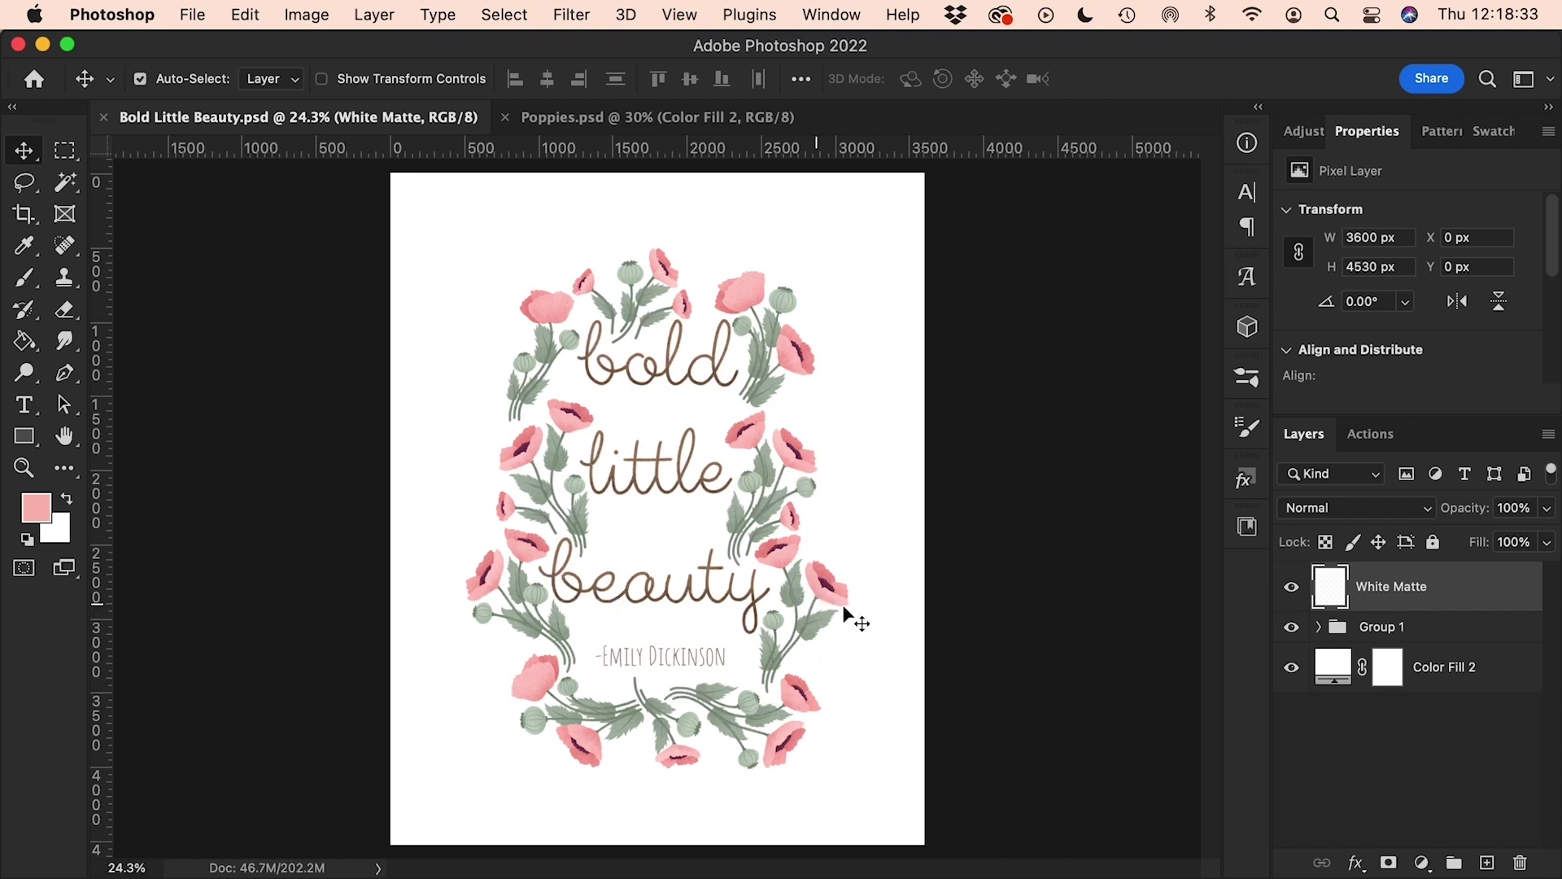
# Inspect the layers by toggling the background fill and Group 1, then select Color Fill 2.
pyautogui.click(1291, 668)
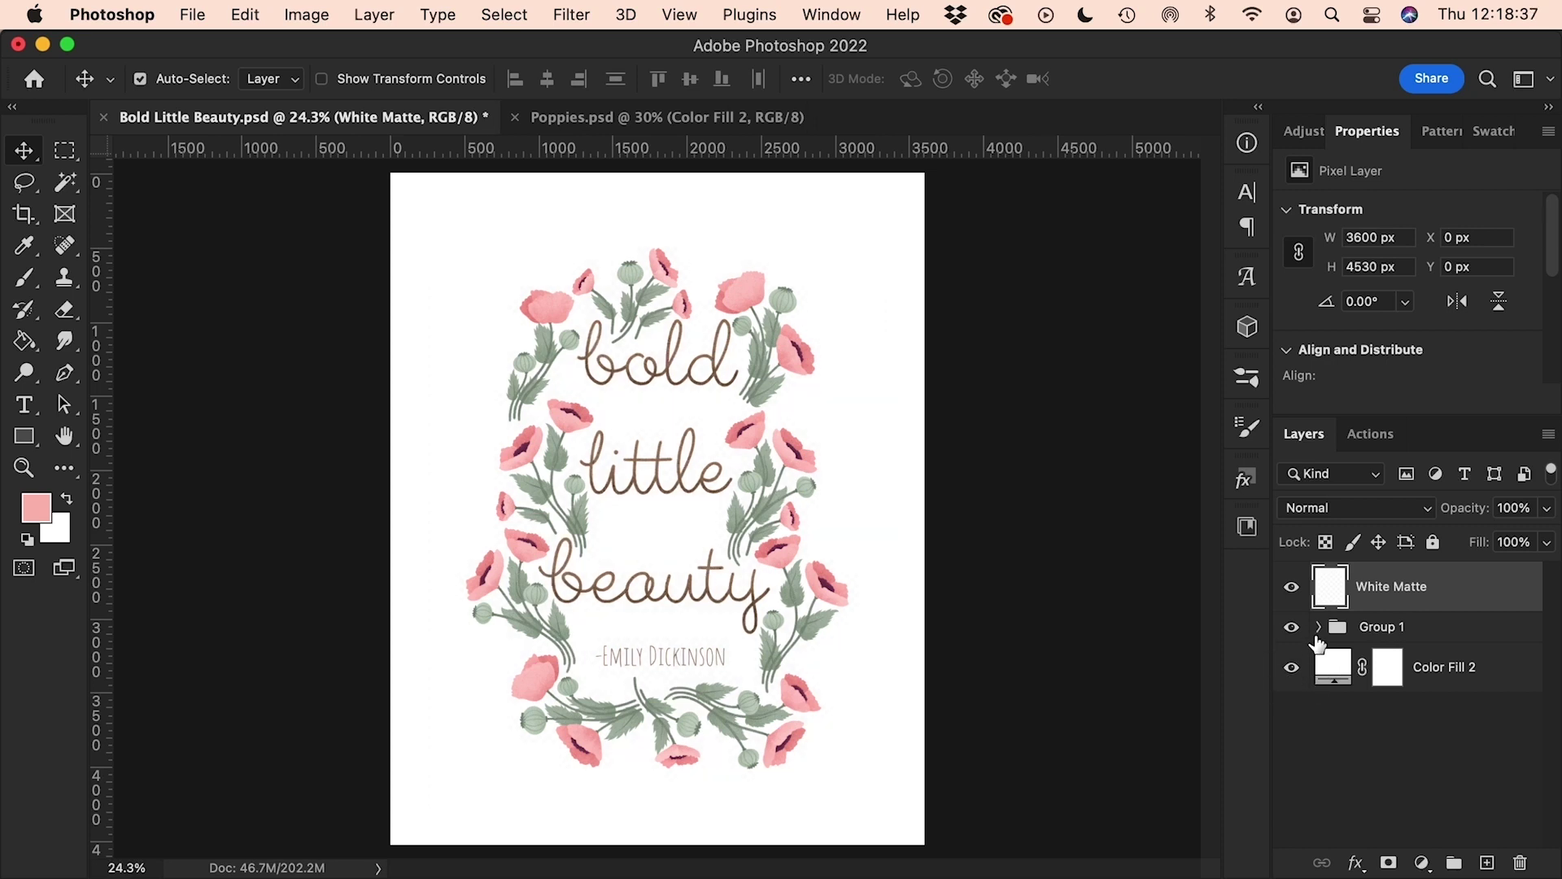
pyautogui.click(1319, 628)
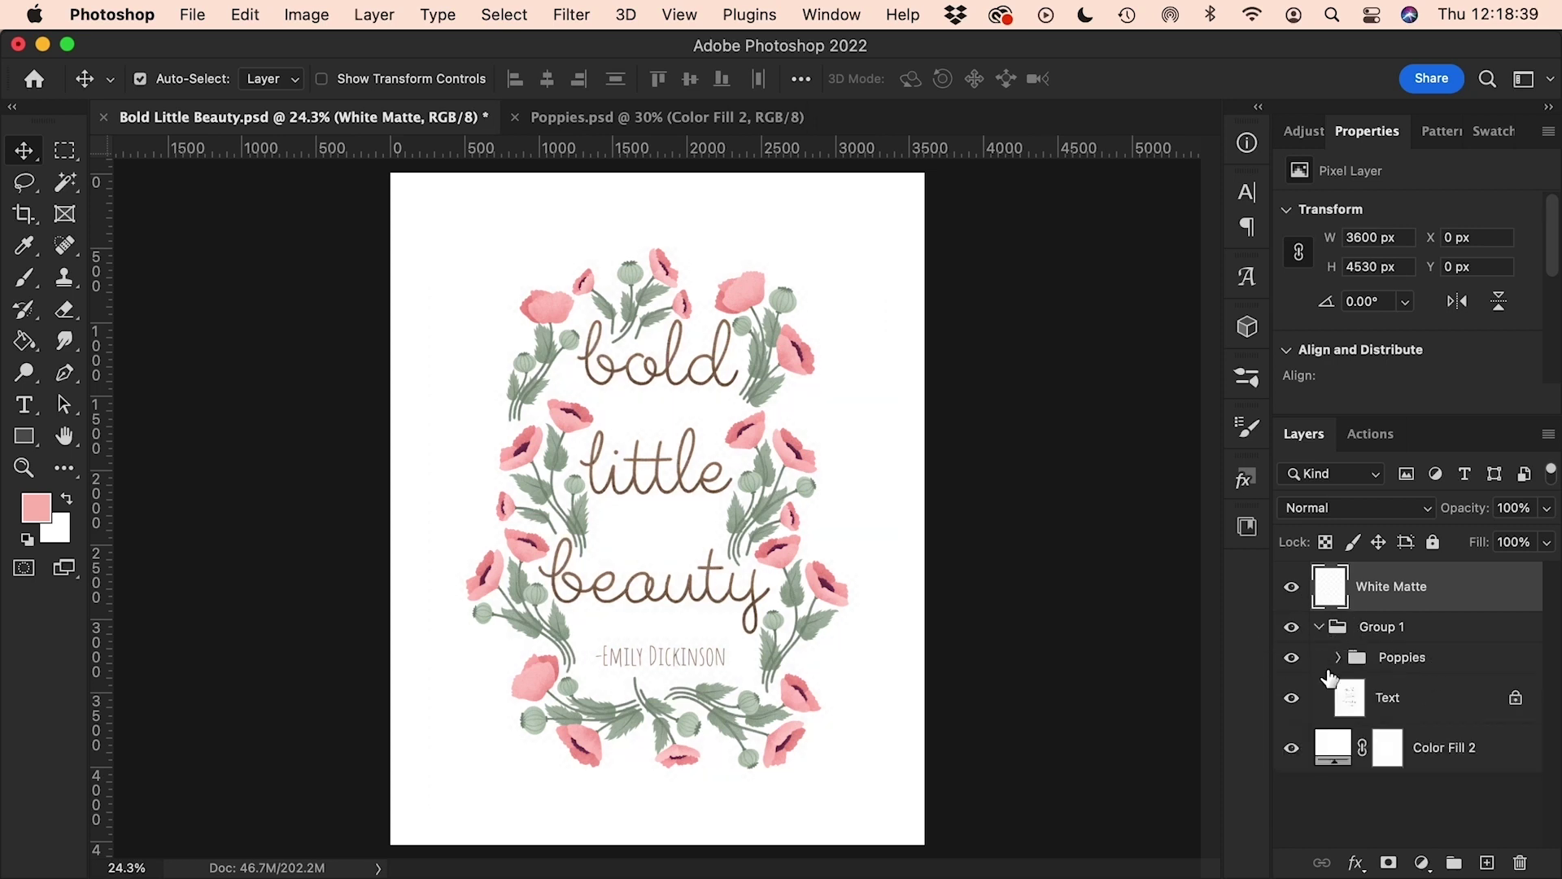
pyautogui.click(1320, 629)
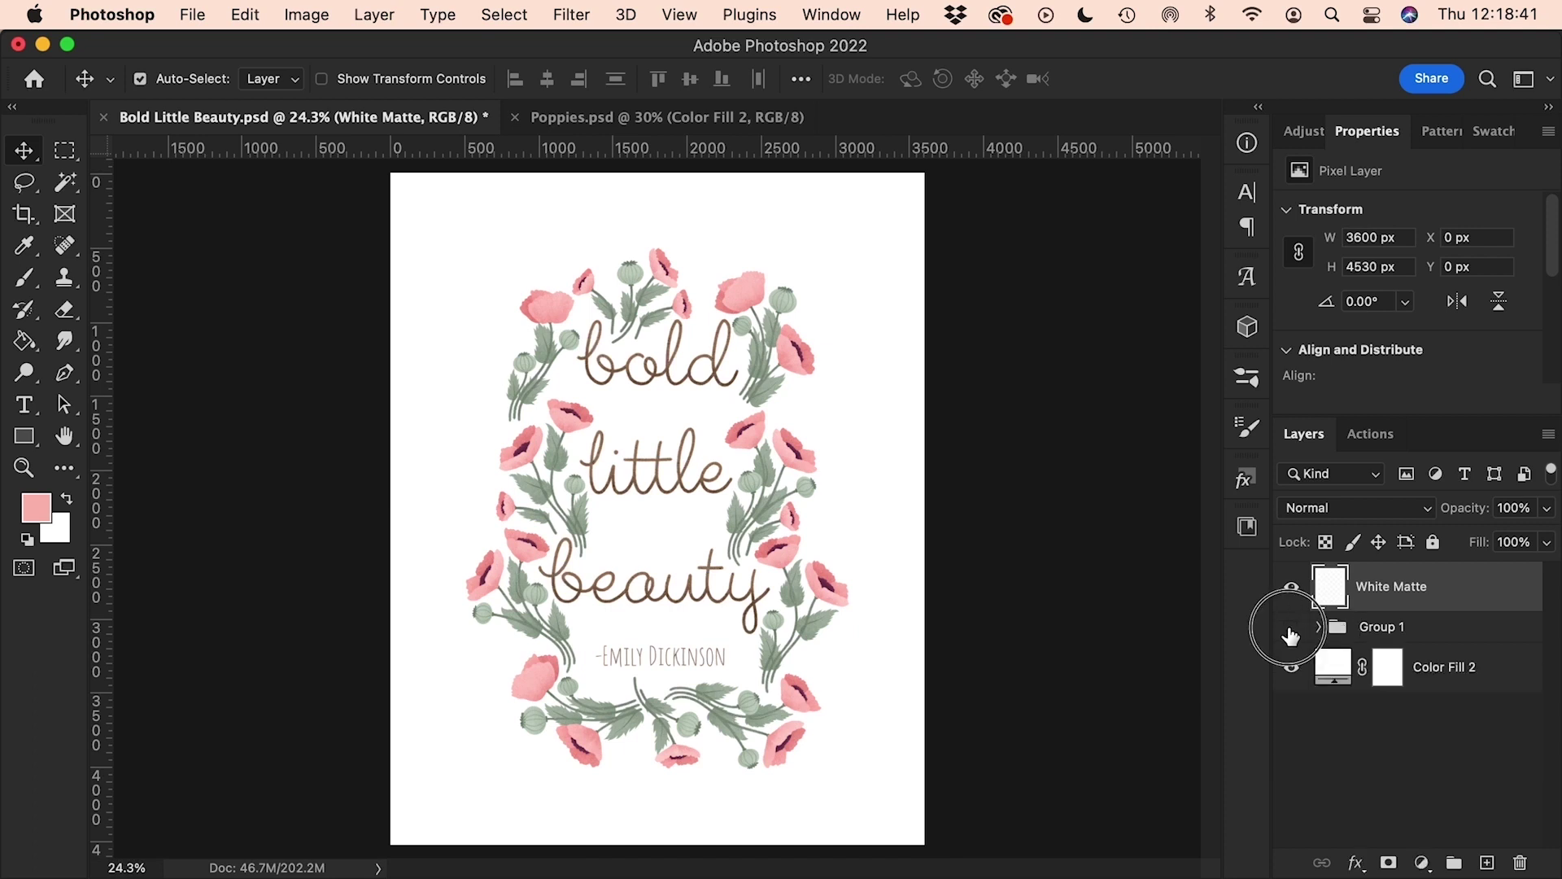
pyautogui.click(1292, 627)
pyautogui.click(1292, 627)
pyautogui.click(1331, 667)
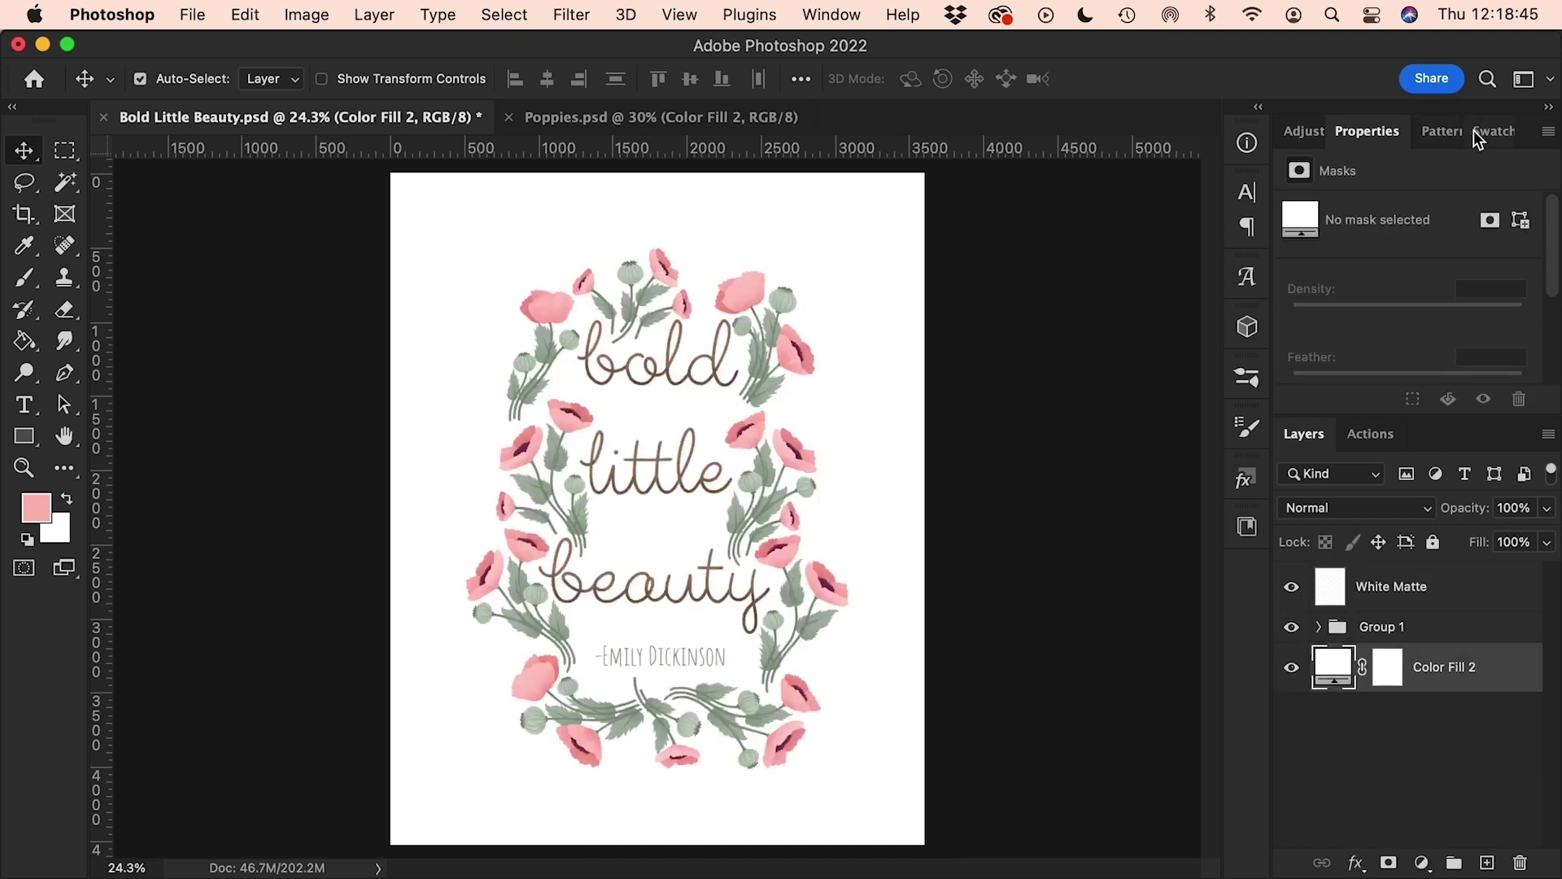
# Try the red brand colour on the background and the White Matte toggle, then undo both.
pyautogui.click(1445, 130)
pyautogui.click(1530, 134)
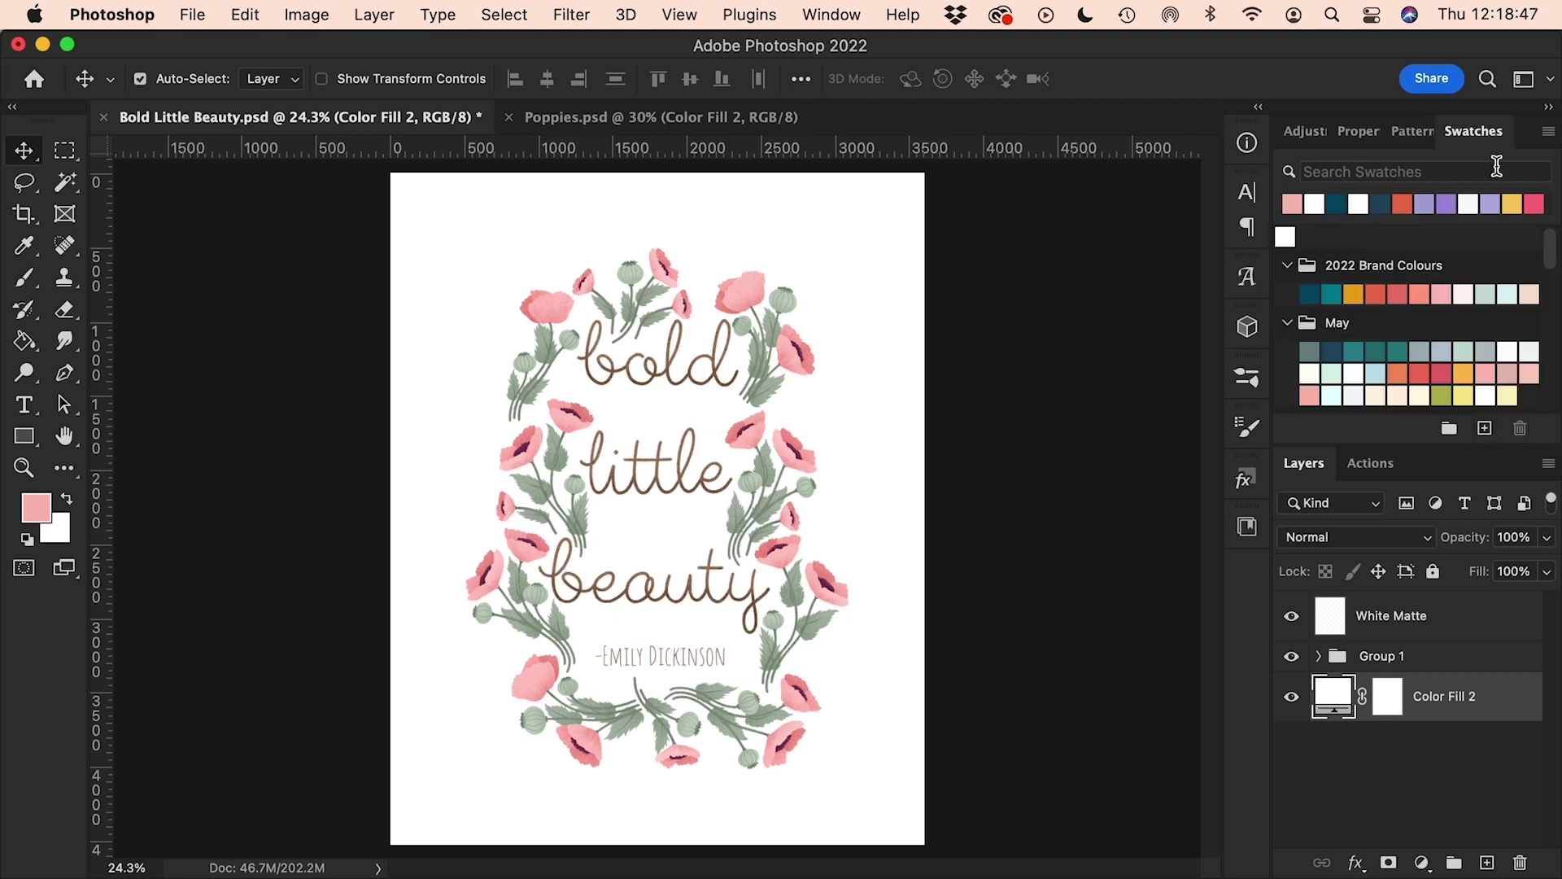
pyautogui.click(1383, 294)
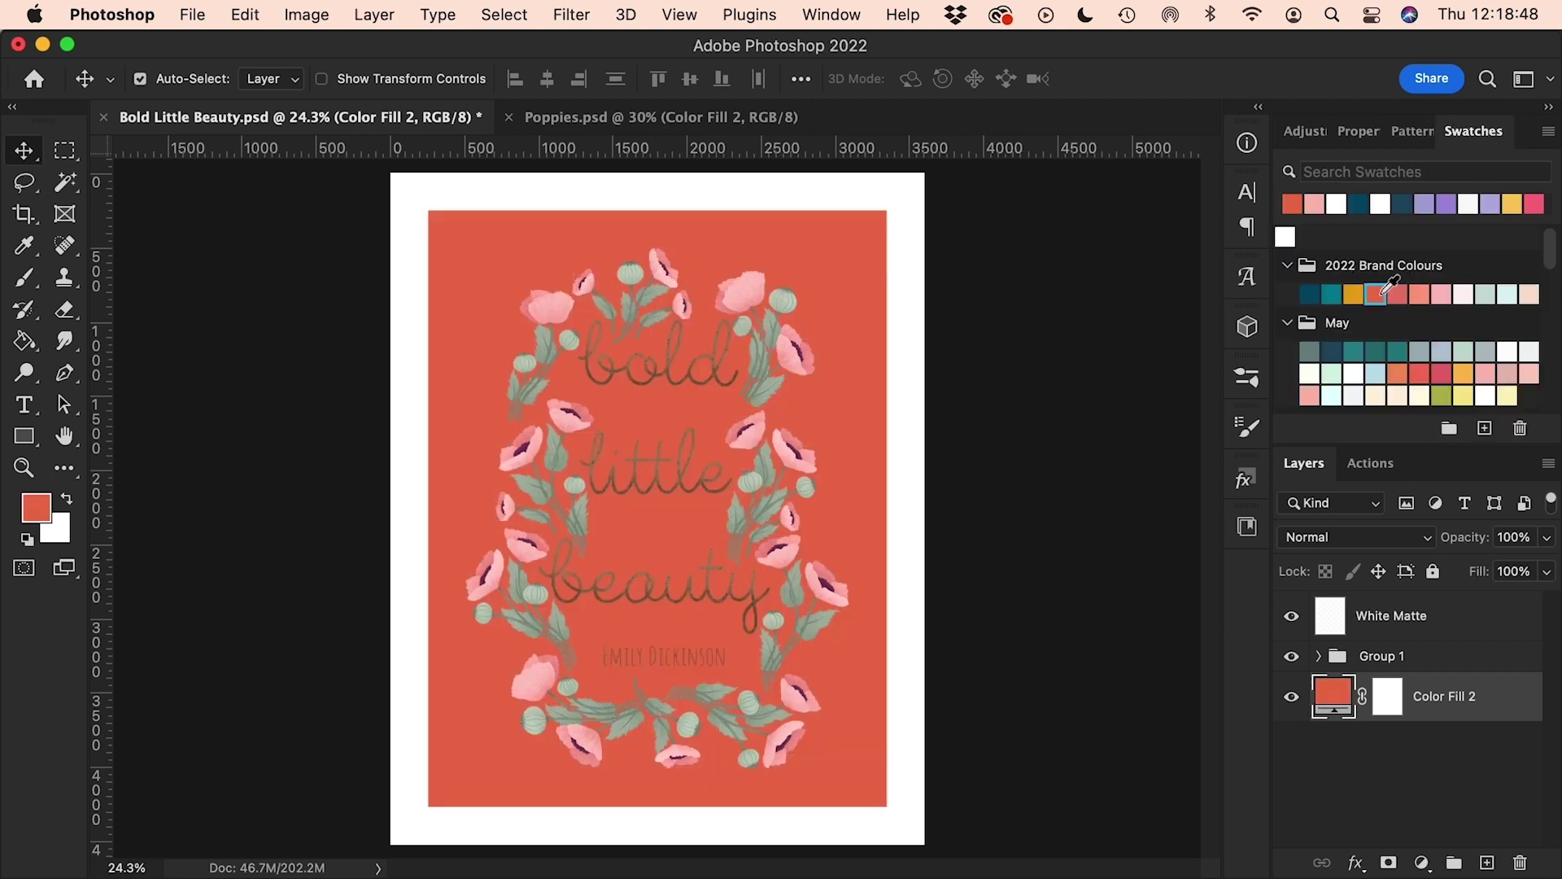
pyautogui.click(1293, 619)
pyautogui.press('super+z')
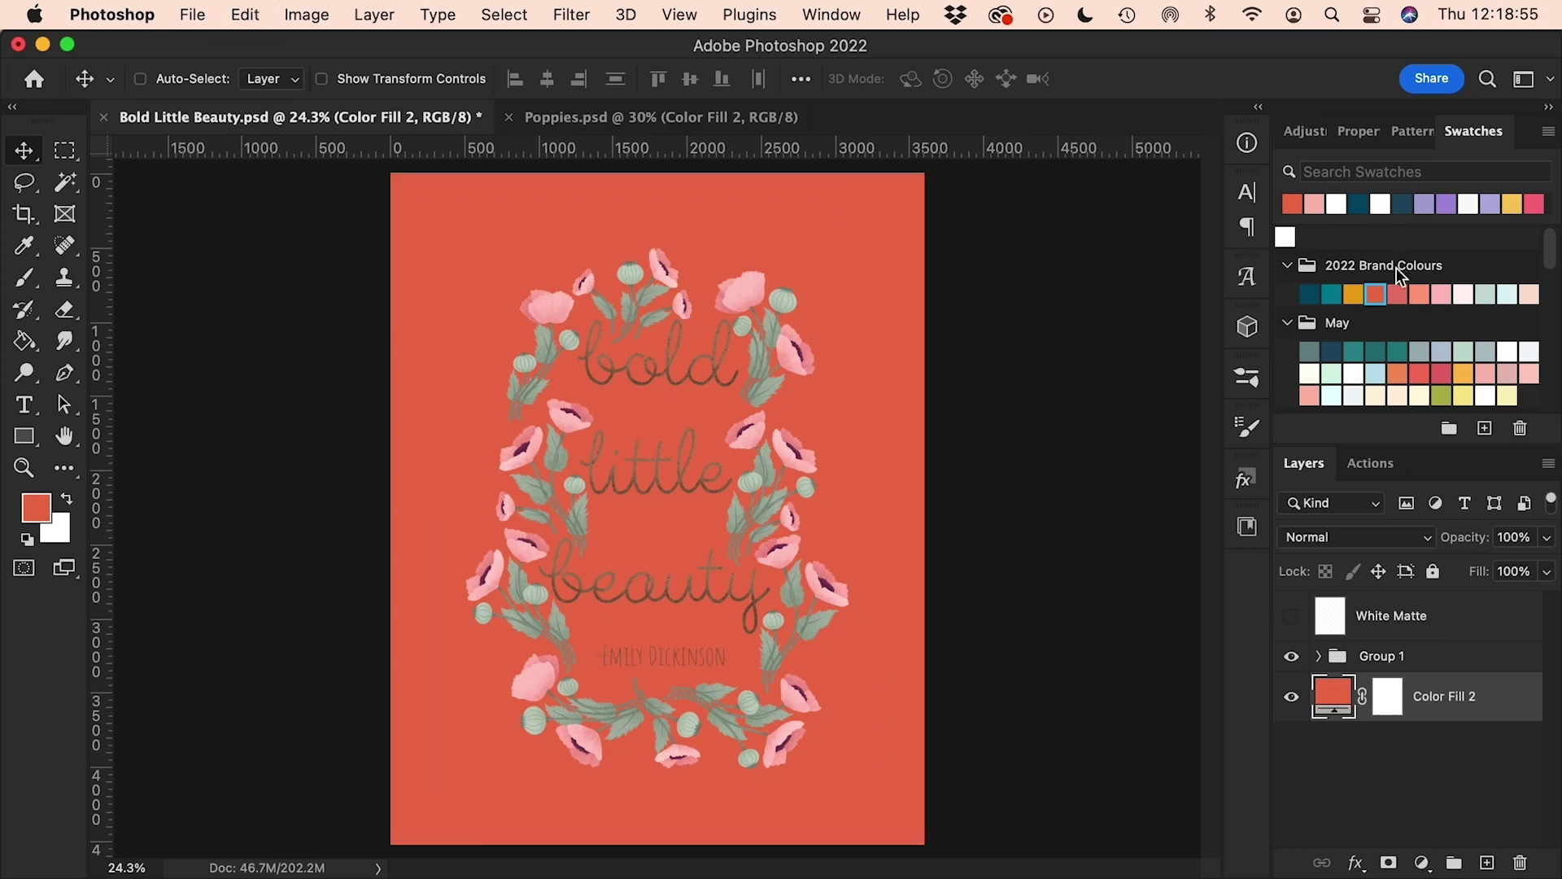
pyautogui.press('super+z')
pyautogui.press('super+z')
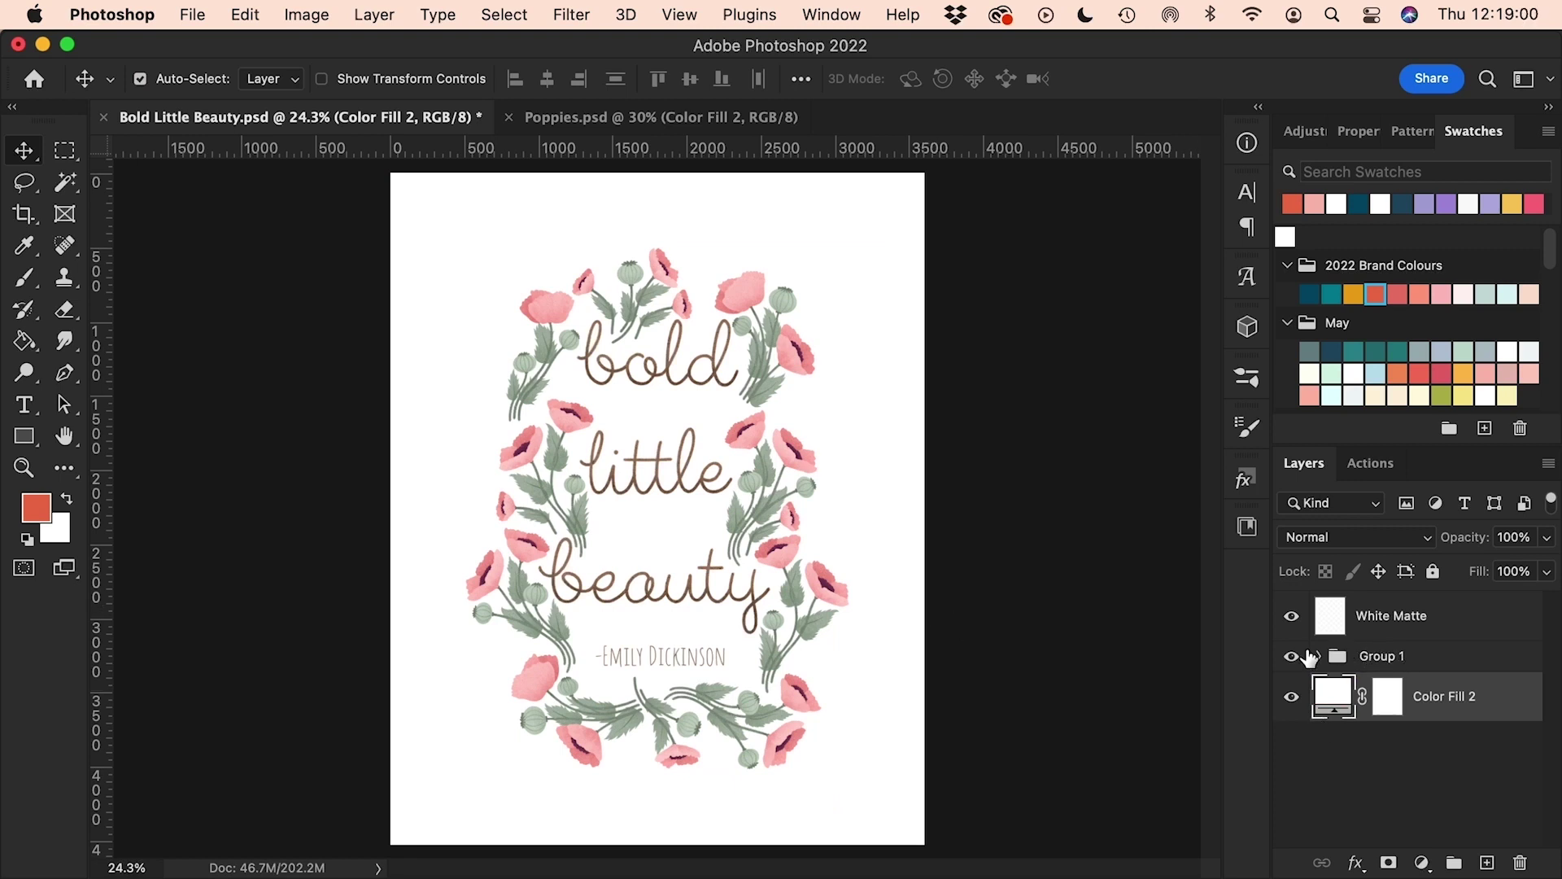
# Add three empty layers above Group 1 and scroll Patterns to Seamless Canvas Textures.
pyautogui.click(1393, 659)
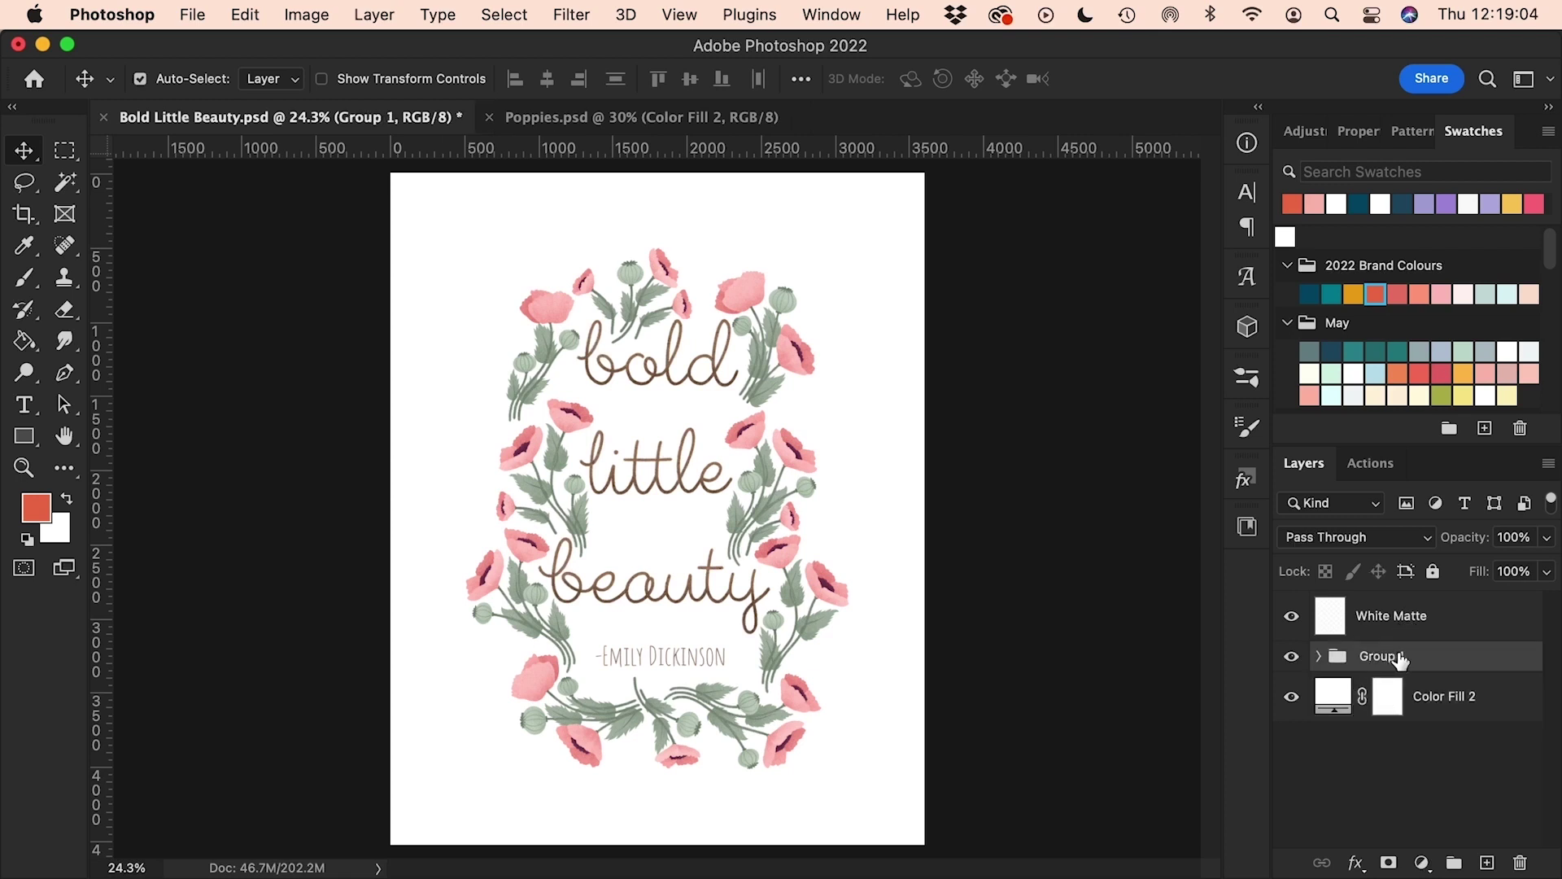
pyautogui.click(1486, 866)
pyautogui.click(1487, 866)
pyautogui.click(1486, 866)
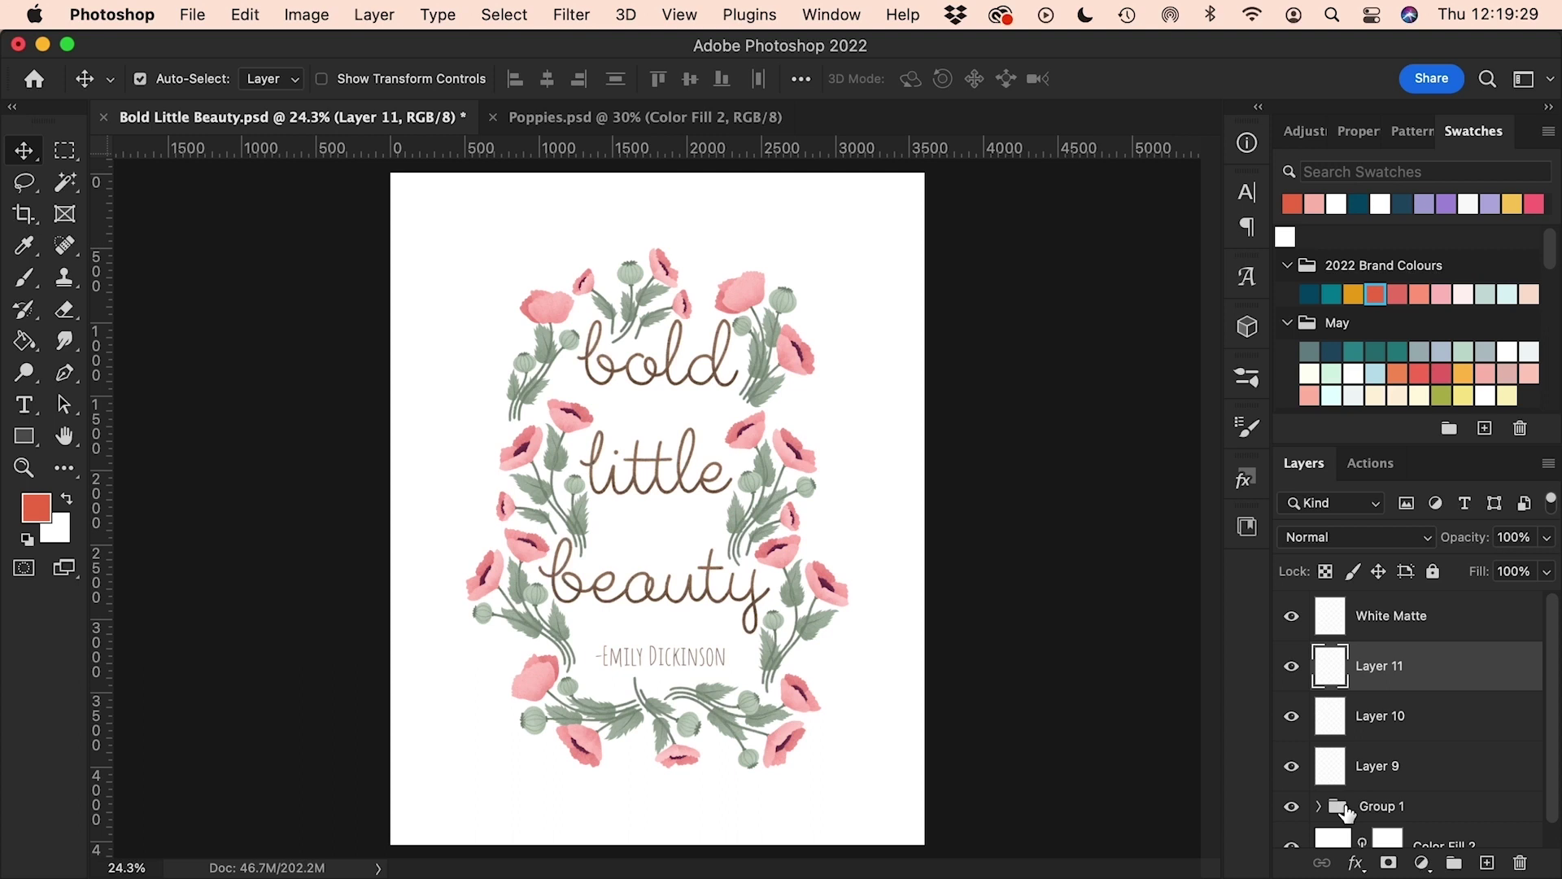
pyautogui.click(1406, 132)
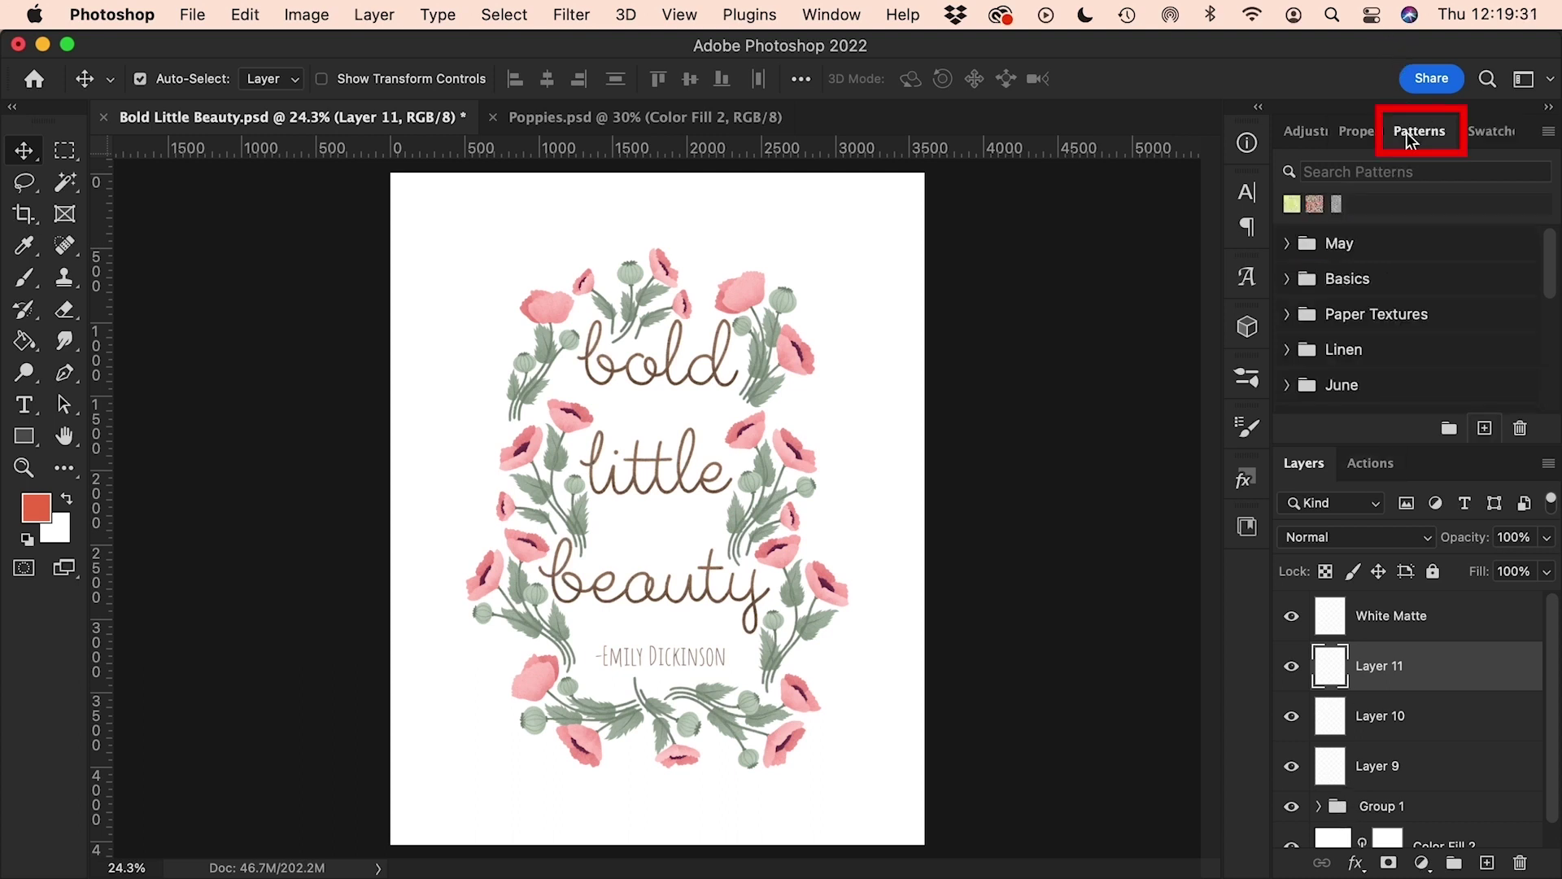
pyautogui.scroll(-3, 1383, 356)
pyautogui.scroll(-2, 1384, 356)
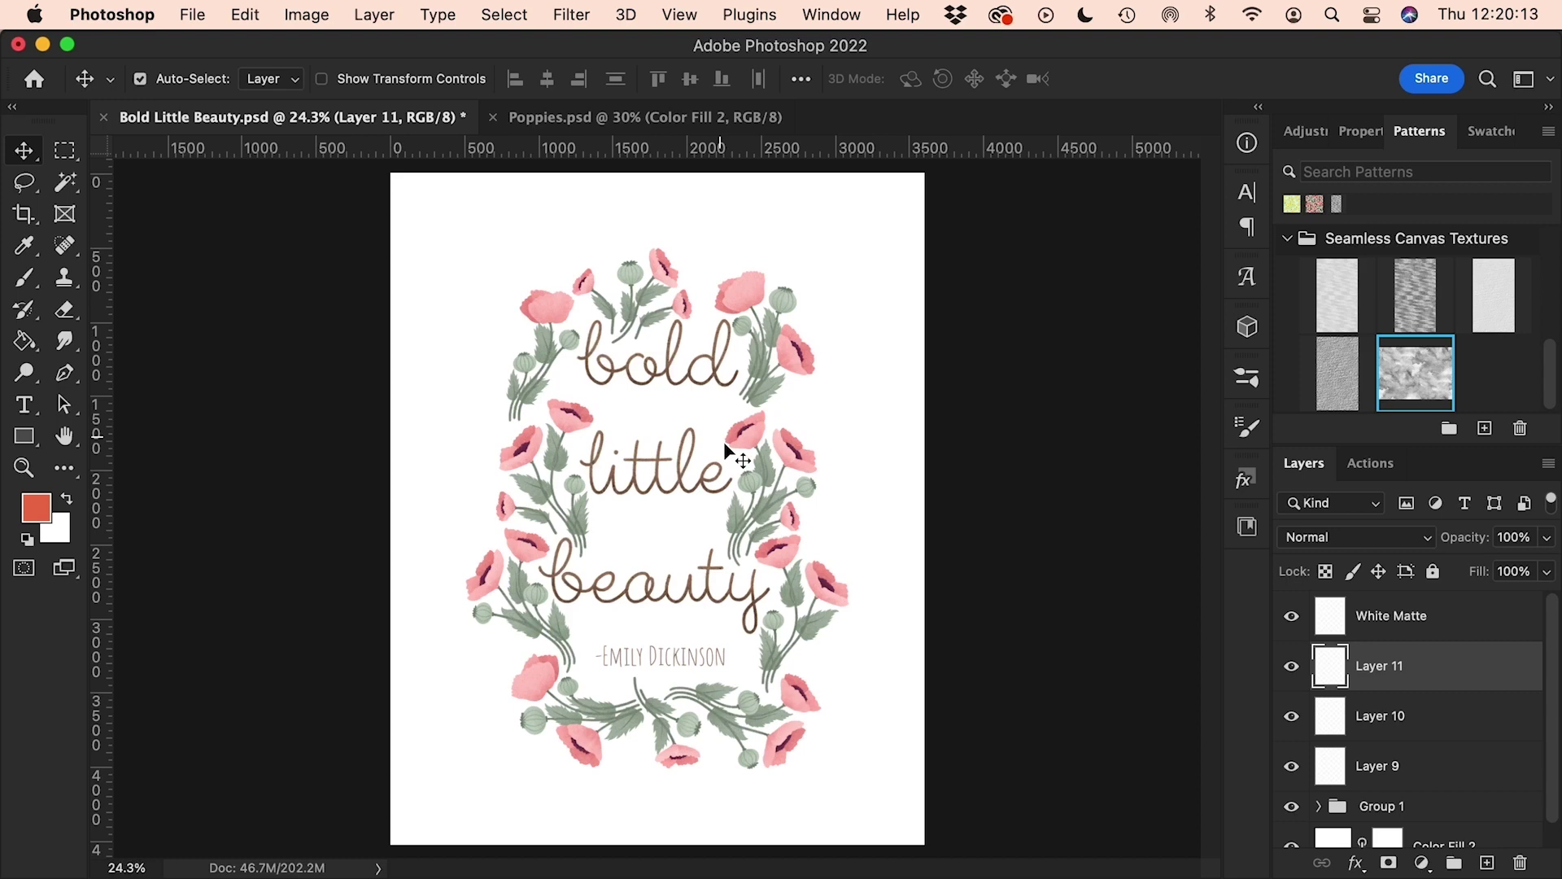
# Fill Layer 11 with the second Seamless Canvas texture, using Color Burn at 40% opacity.
pyautogui.click(1413, 292)
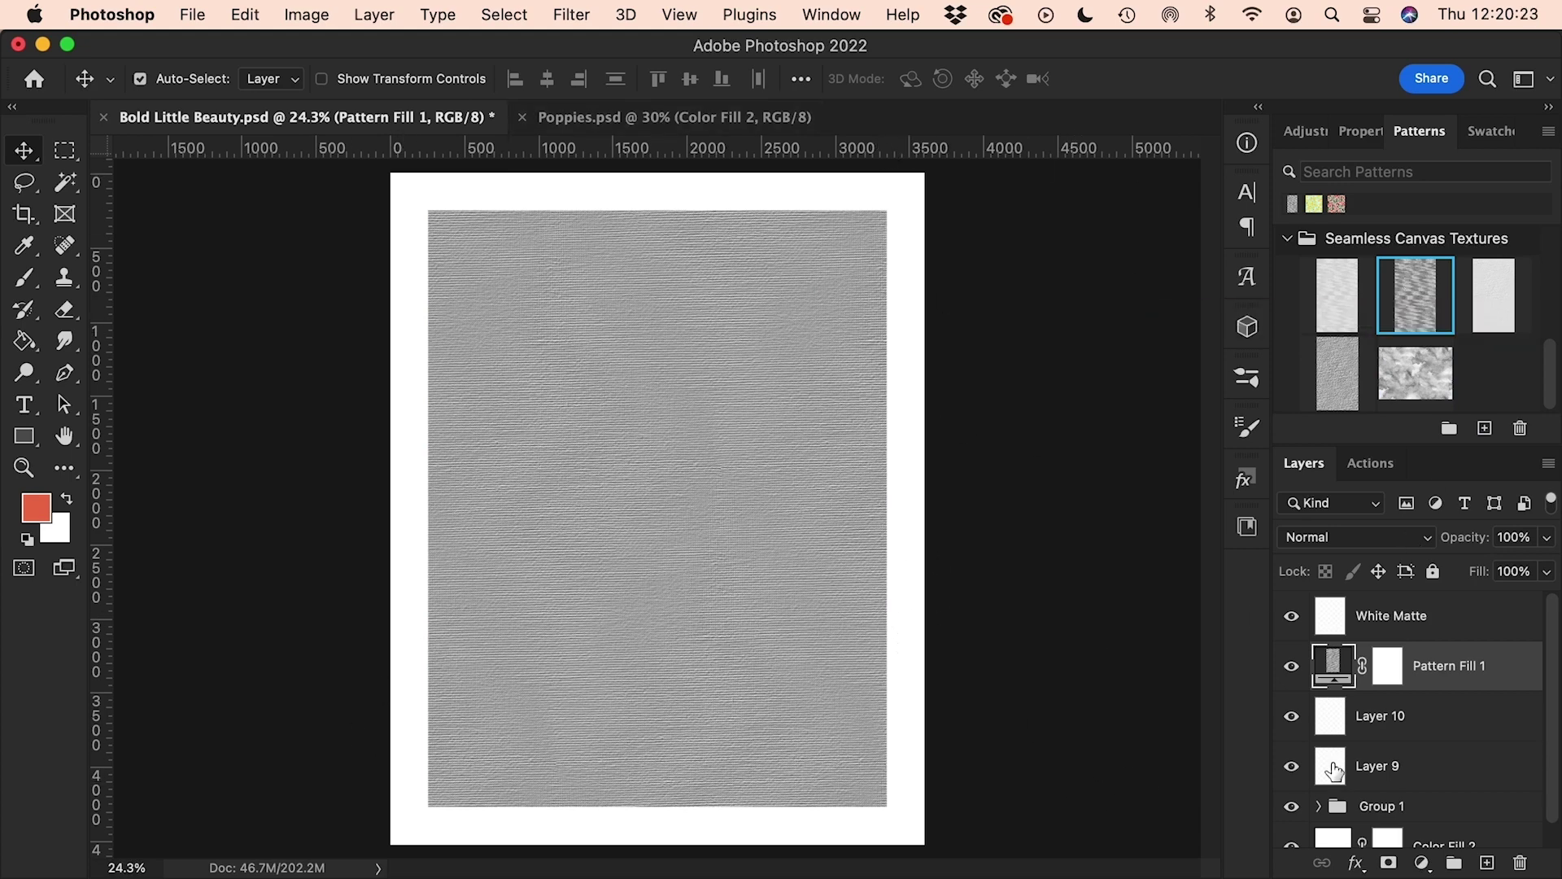
pyautogui.click(1341, 541)
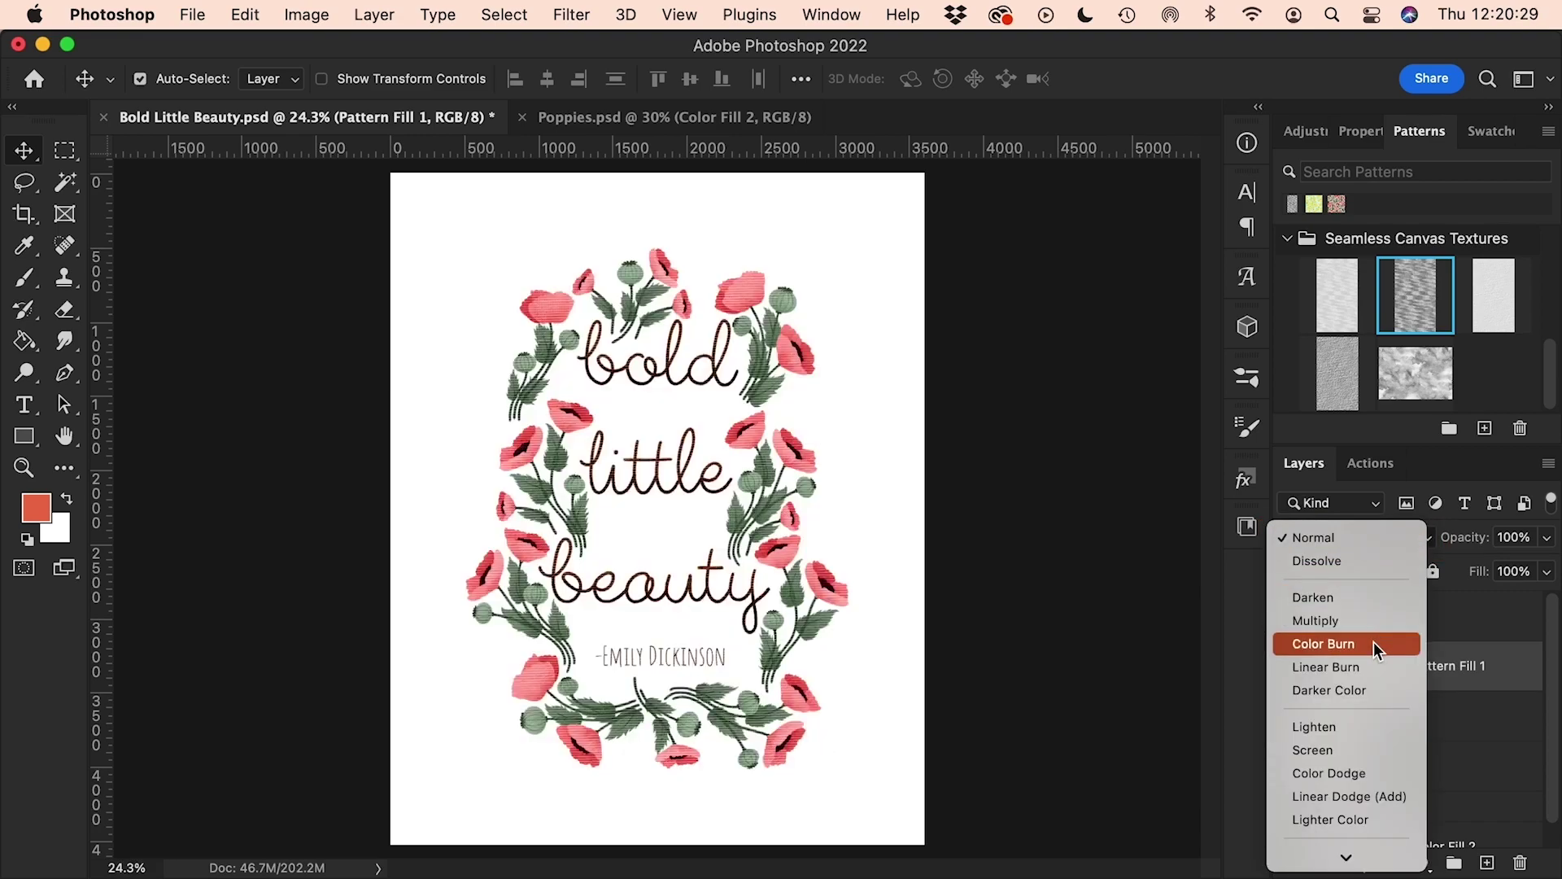
pyautogui.click(1373, 642)
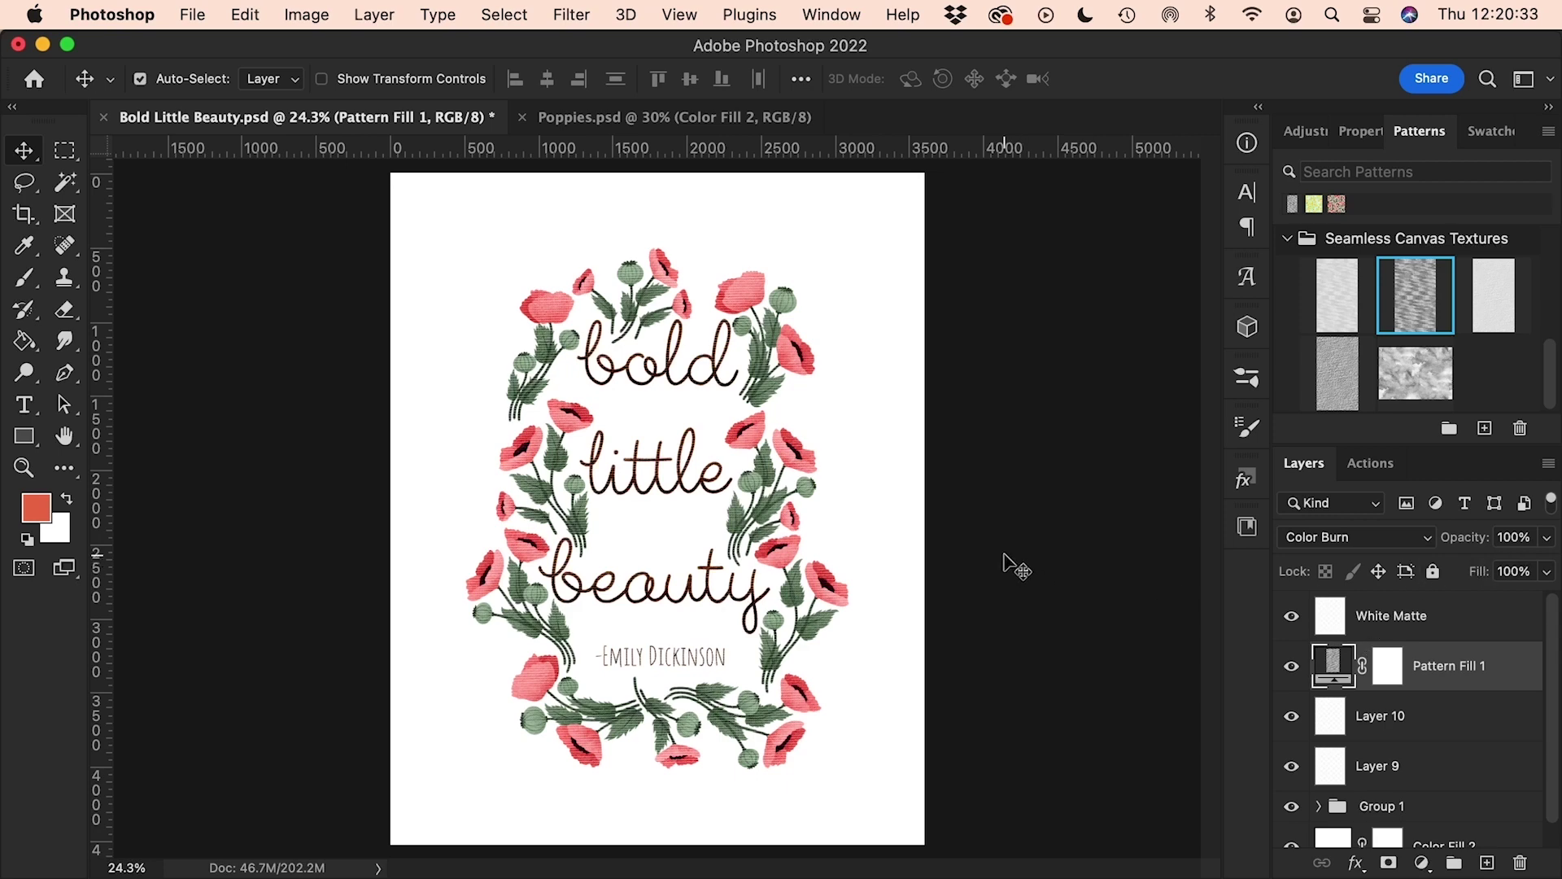
pyautogui.press('super+equal')
pyautogui.press('super+equal')
pyautogui.press('super+equal')
pyautogui.press('super+equal')
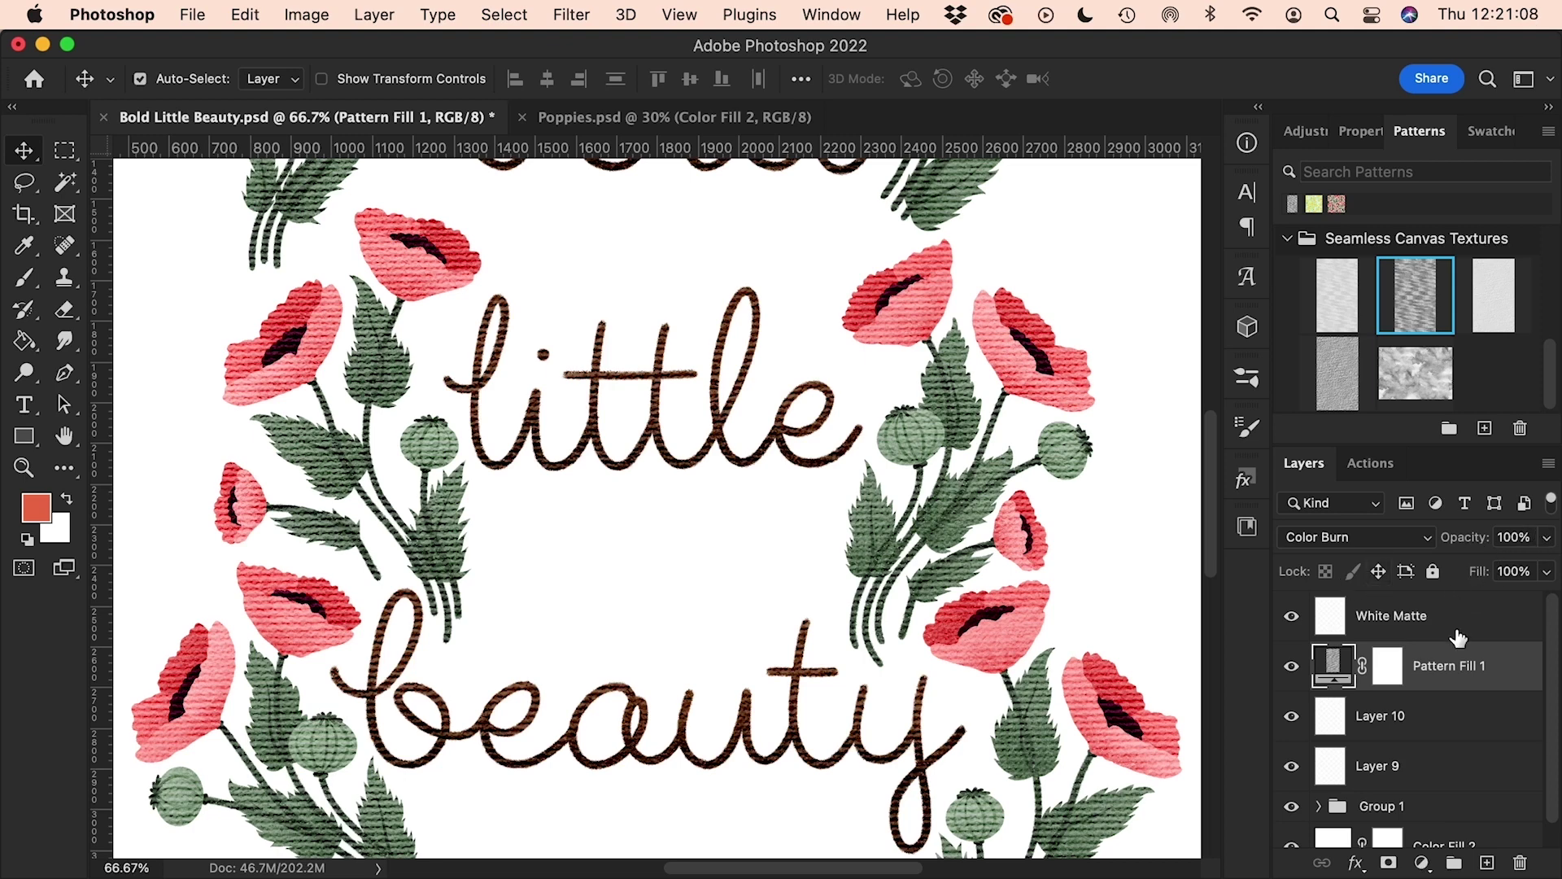
pyautogui.click(1522, 537)
pyautogui.write('50')
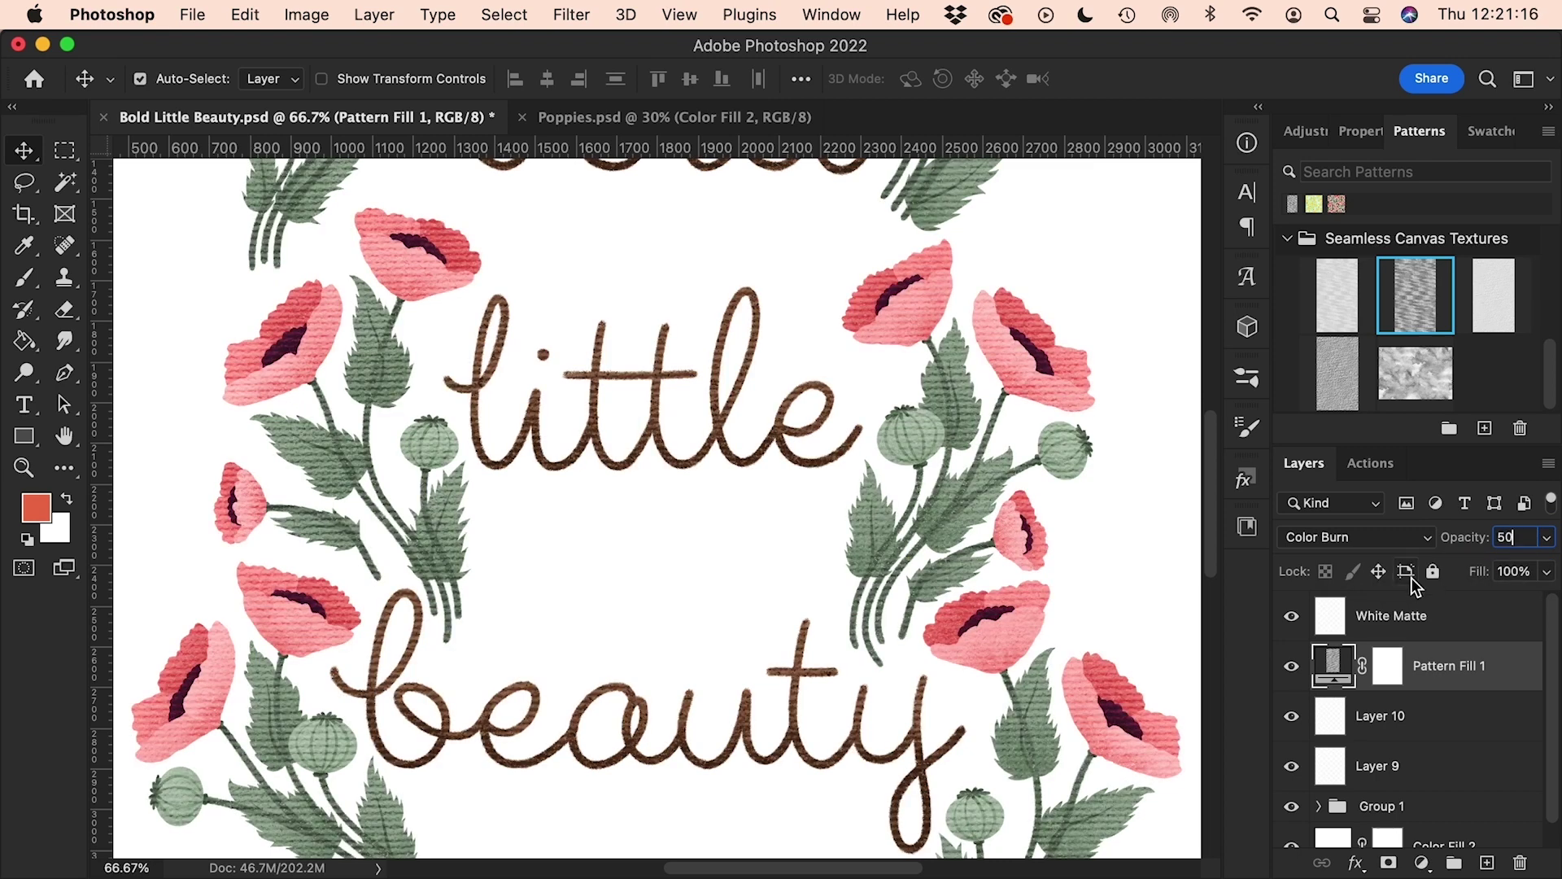
pyautogui.hotkey('shift', 'Down')
# Fill Layer 10 with the first canvas texture and blend it with Multiply.
pyautogui.click(1329, 726)
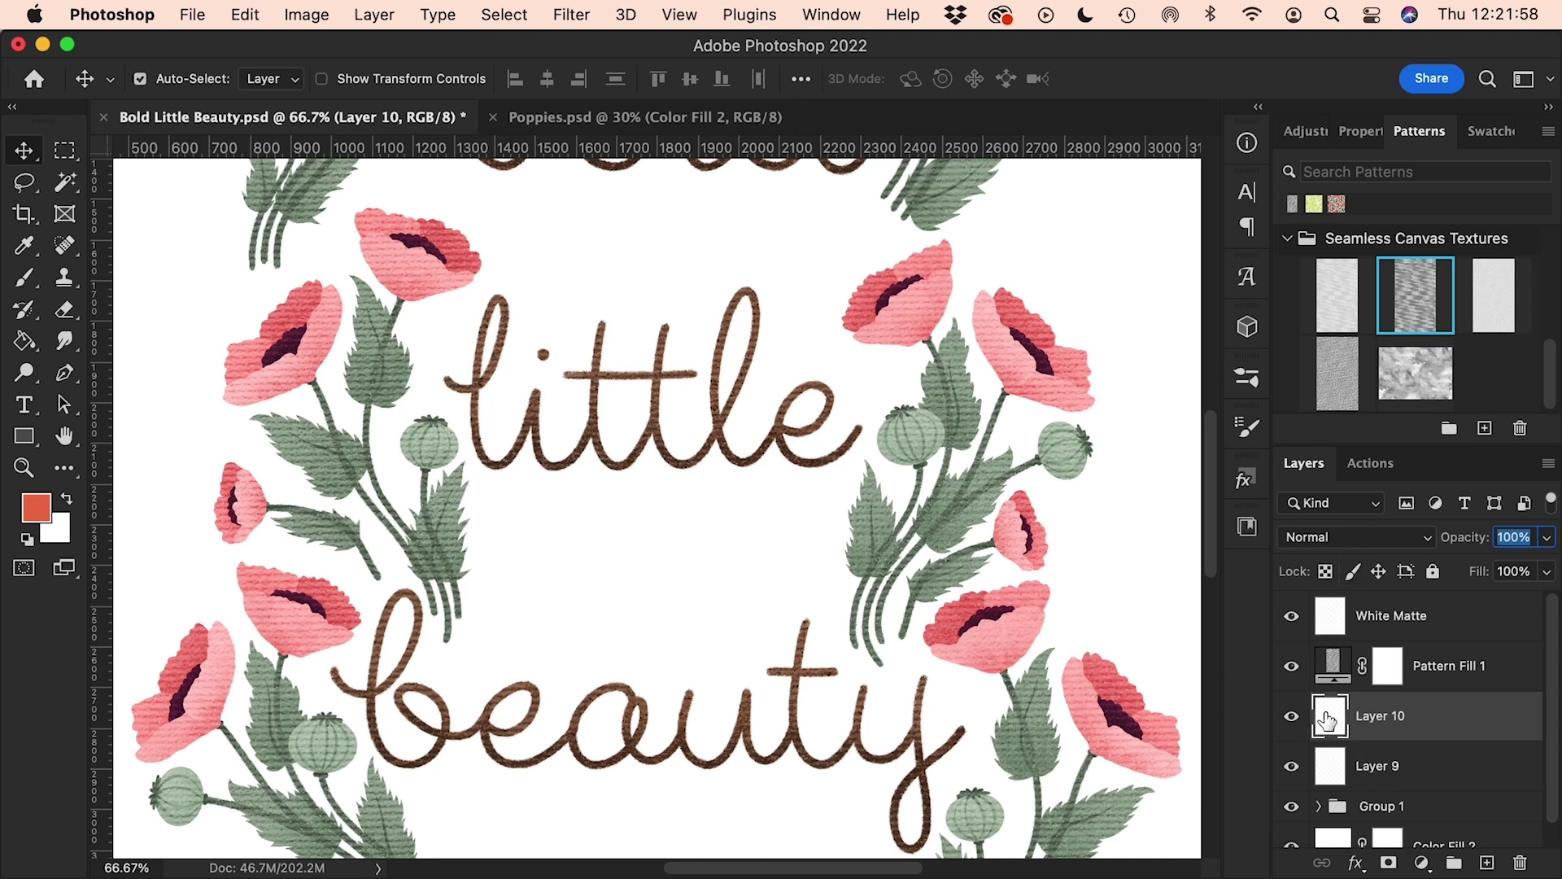
pyautogui.click(1340, 301)
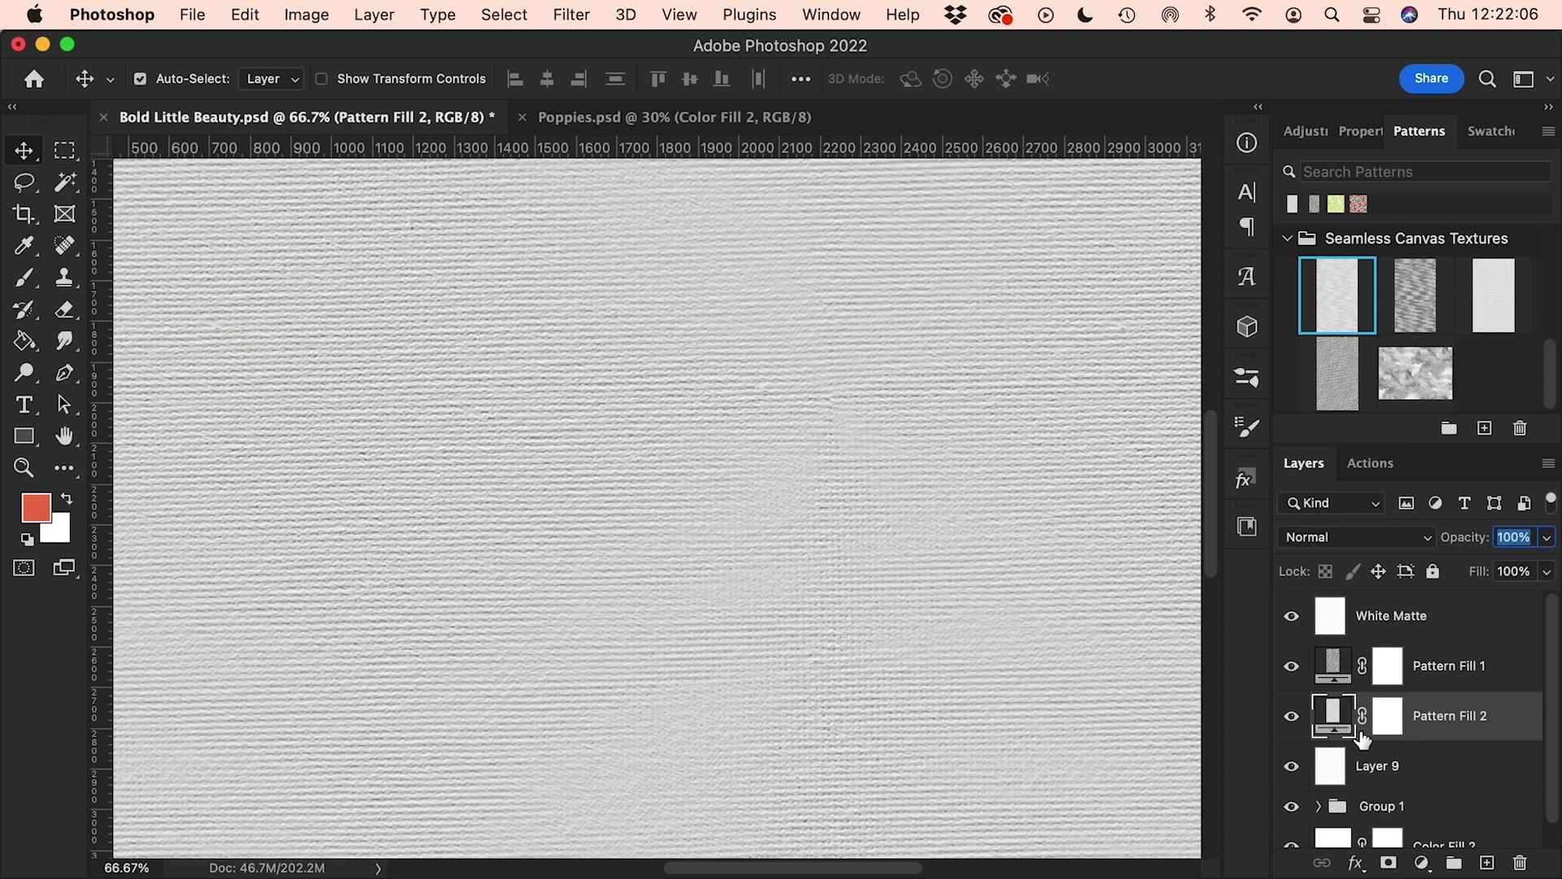
pyautogui.click(1326, 540)
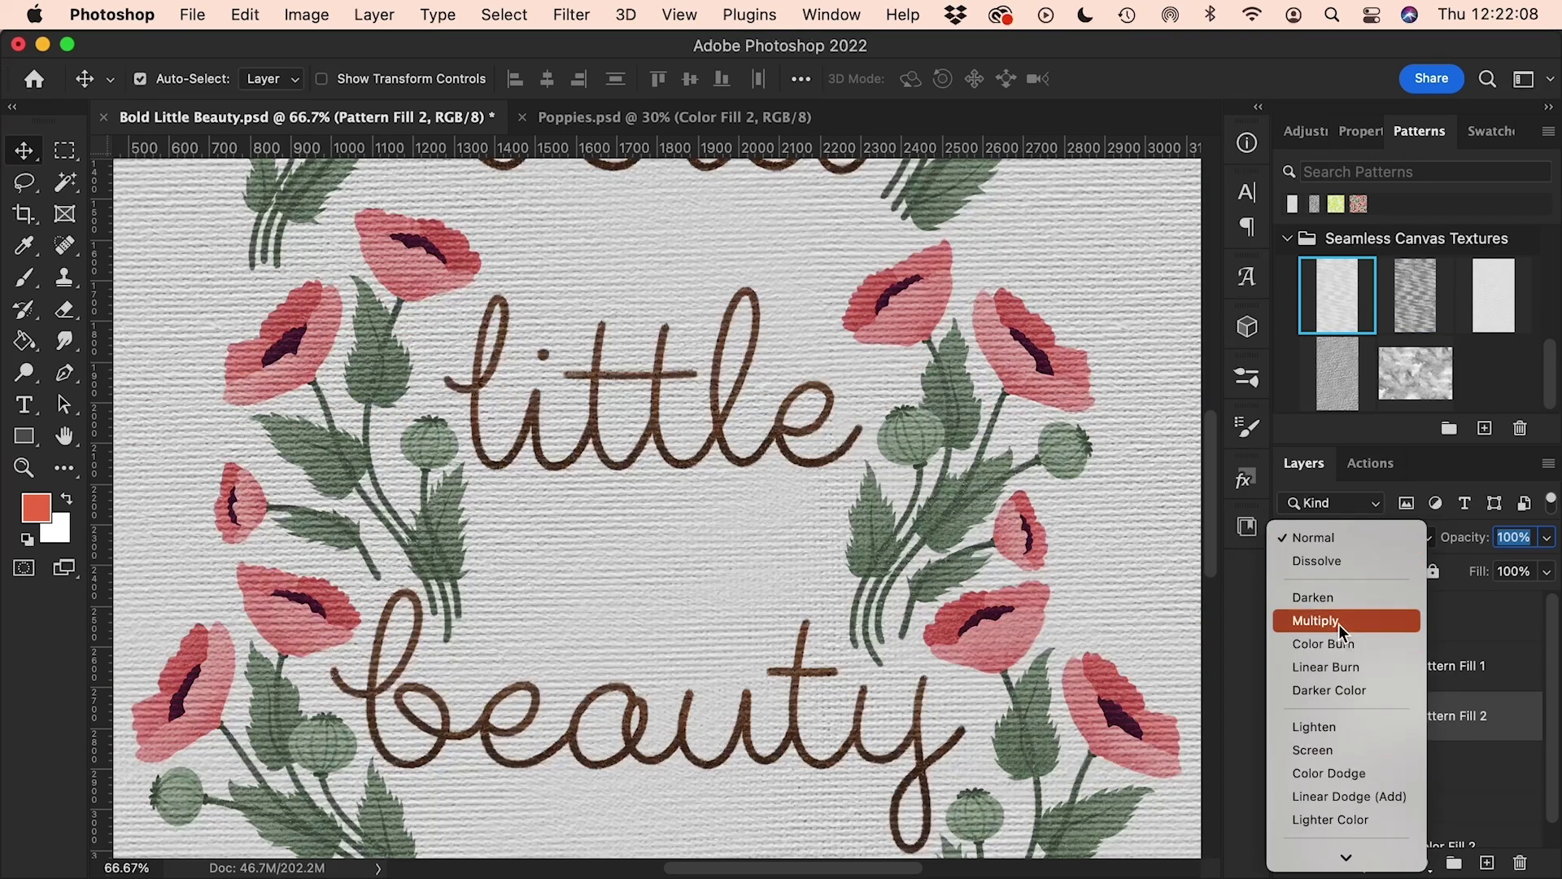
pyautogui.click(1339, 622)
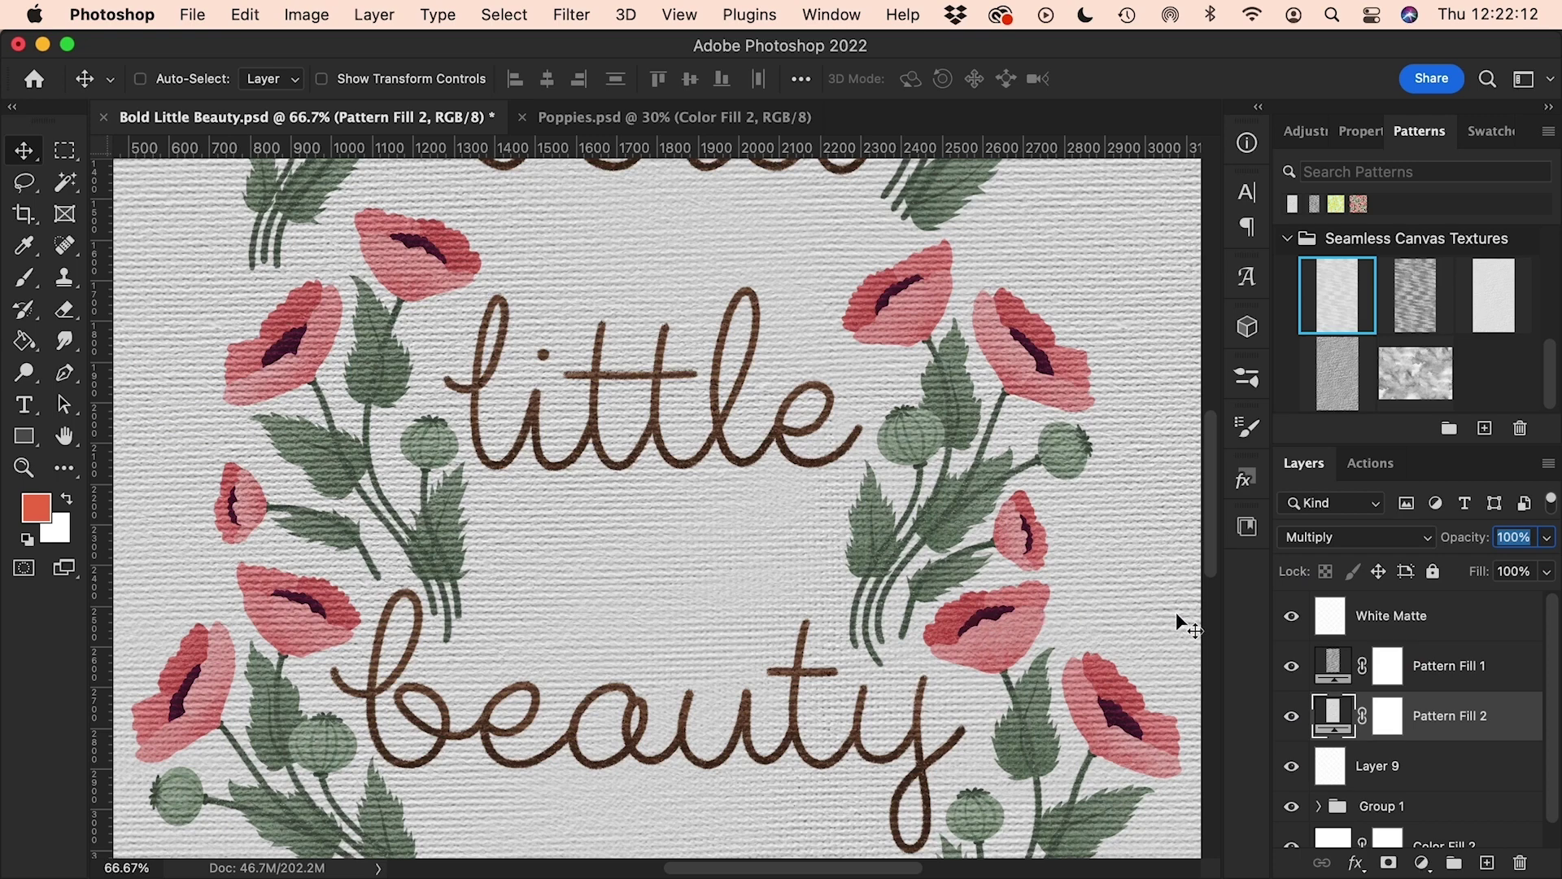
pyautogui.press('super+minus')
pyautogui.press('super+minus')
pyautogui.press('super+minus')
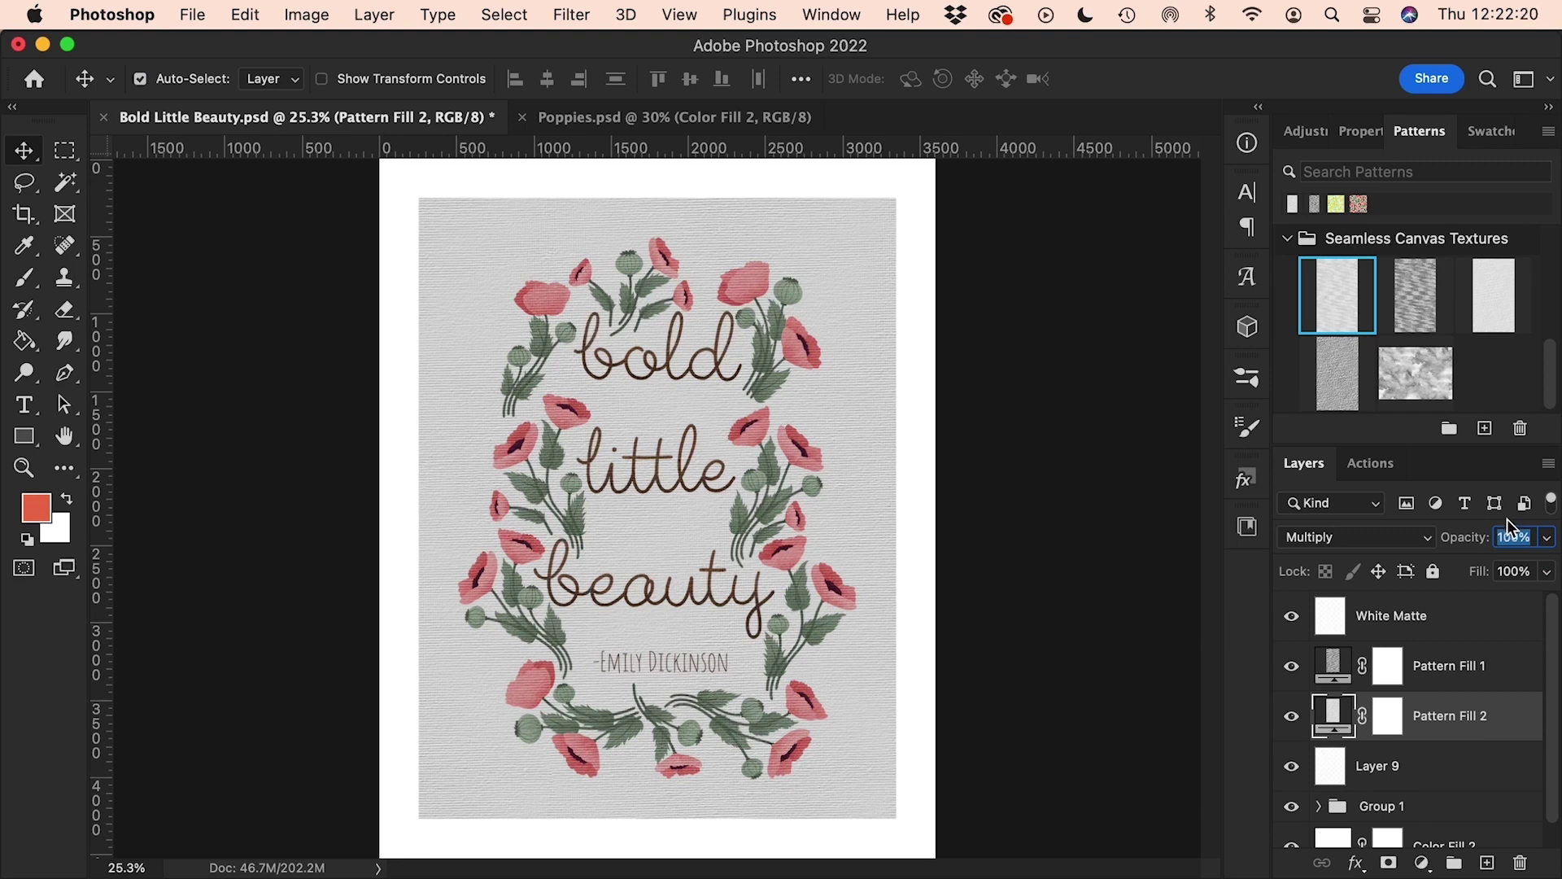
# Set Pattern Fill 2's opacity to 30%.
pyautogui.doubleClick(1532, 535)
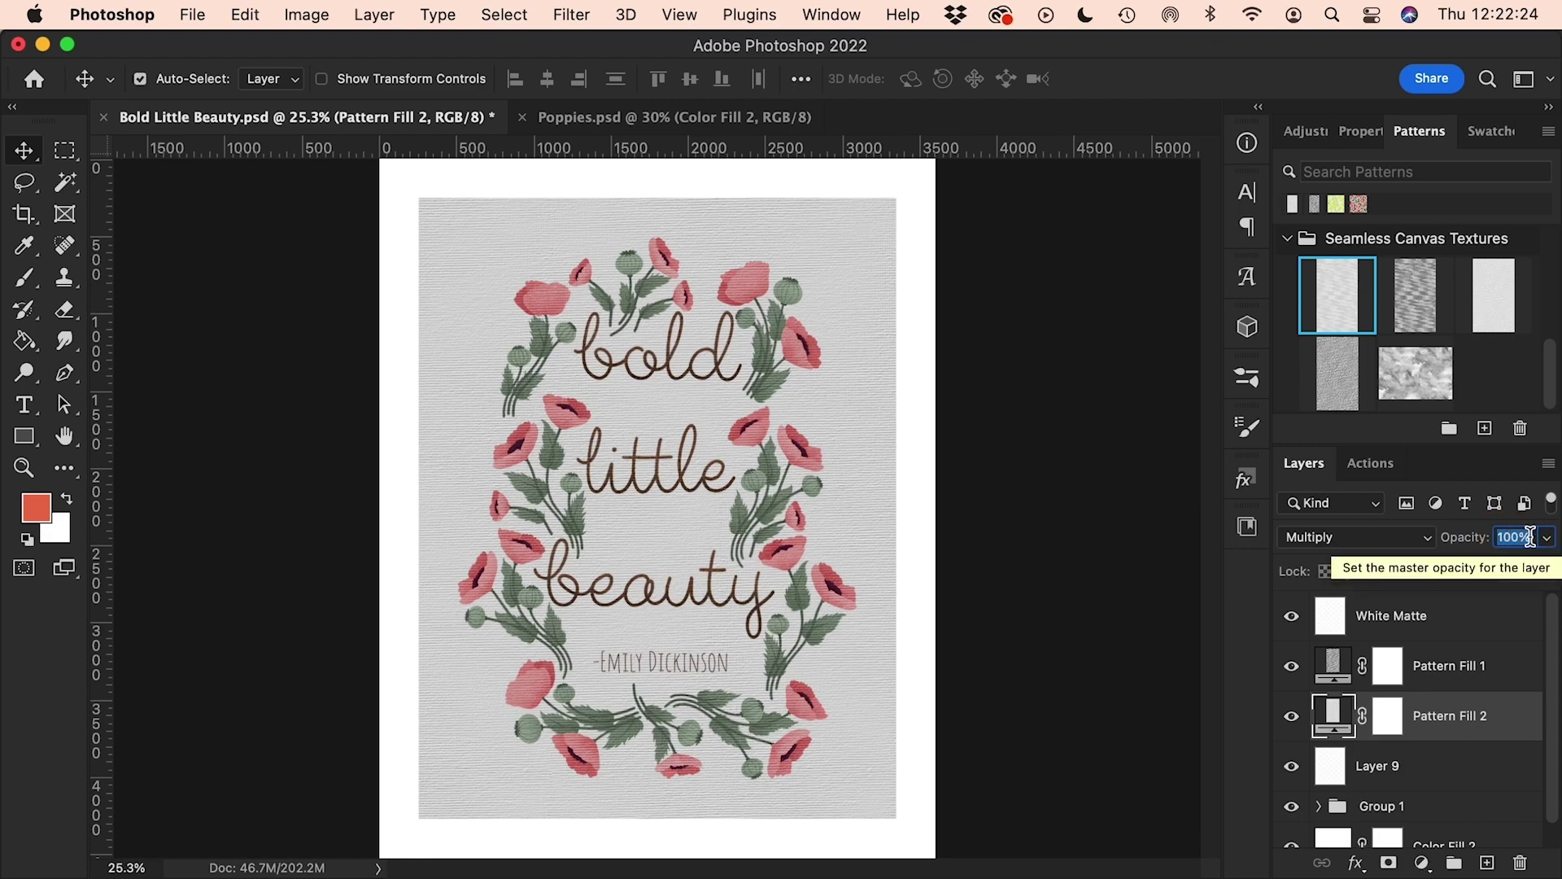
pyautogui.write('50')
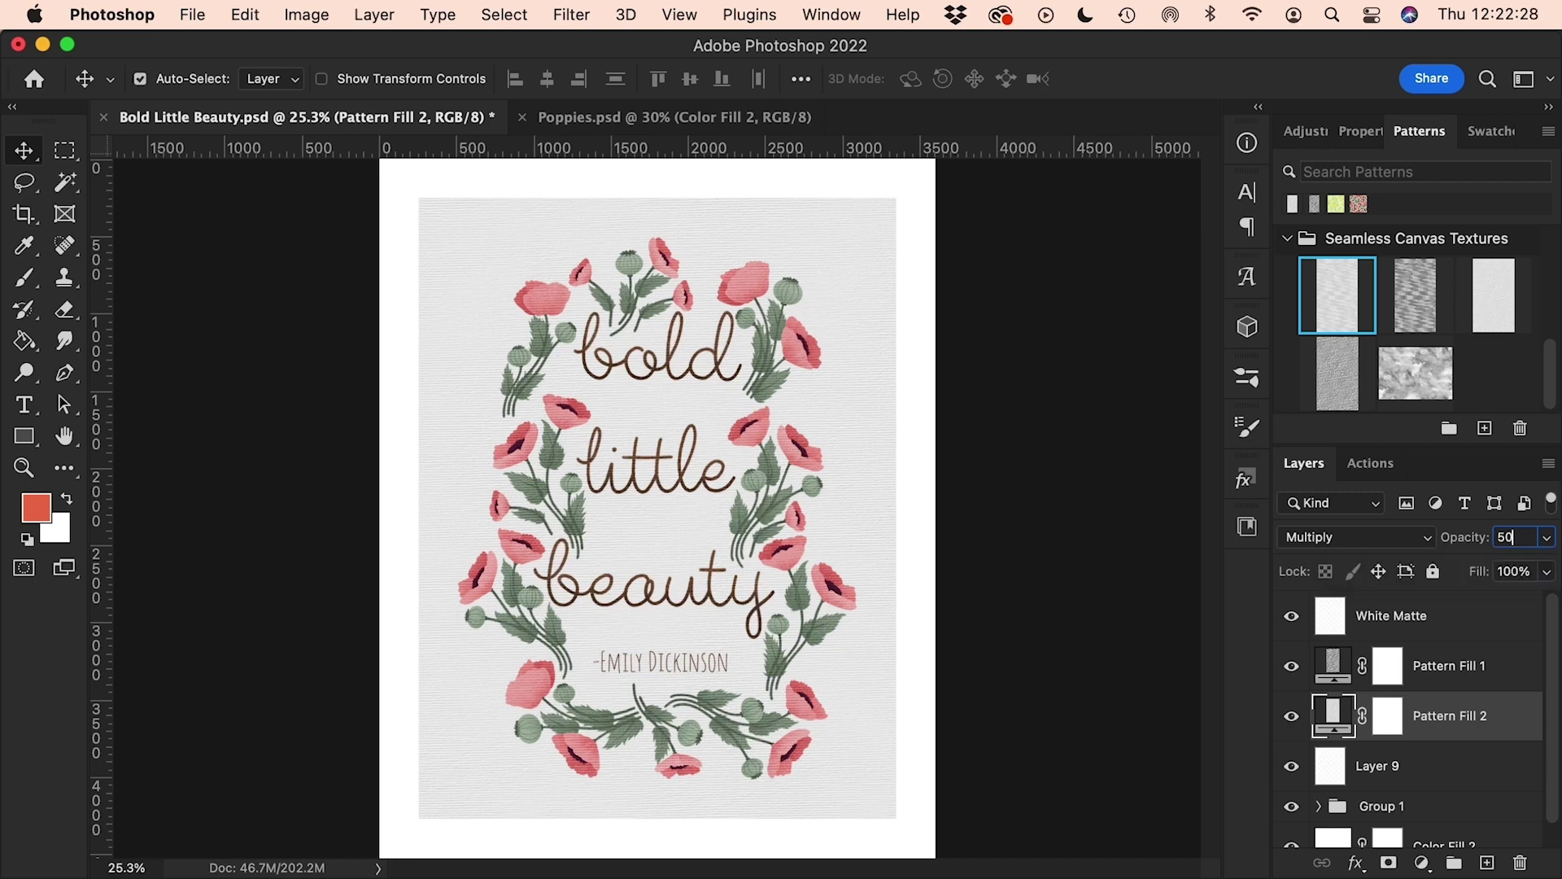
pyautogui.hotkey('shift', 'Down')
pyautogui.hotkey('shift', 'Down')
pyautogui.hotkey('shift', 'Down')
pyautogui.hotkey('shift', 'Down')
pyautogui.hotkey('shift', 'Down')
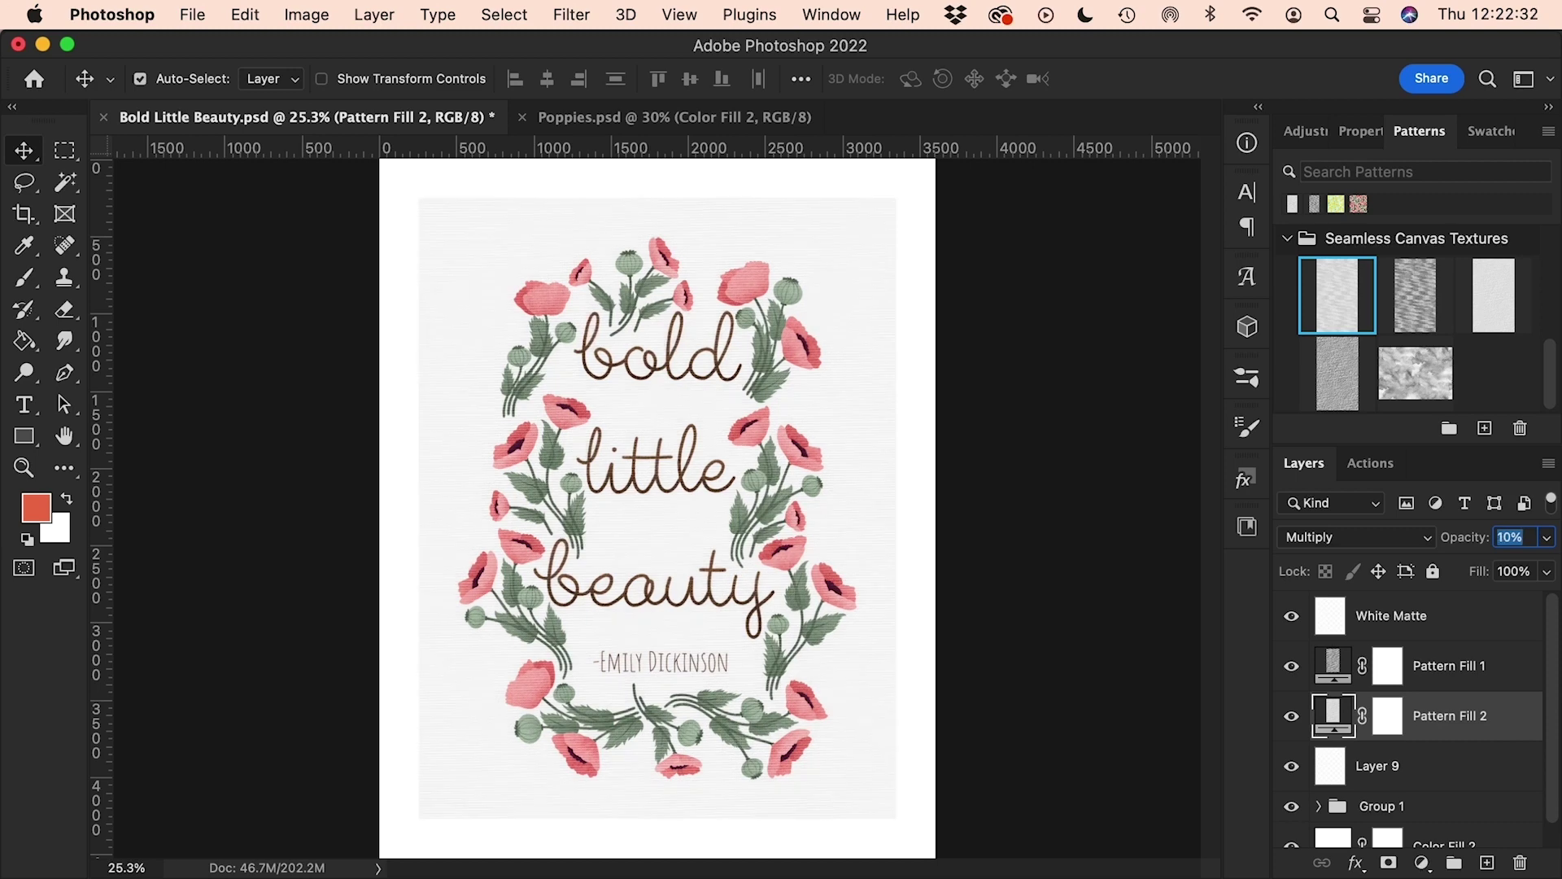
pyautogui.hotkey('shift', 'Up')
pyautogui.press('2')
pyautogui.press('3')
pyautogui.press('super+equal')
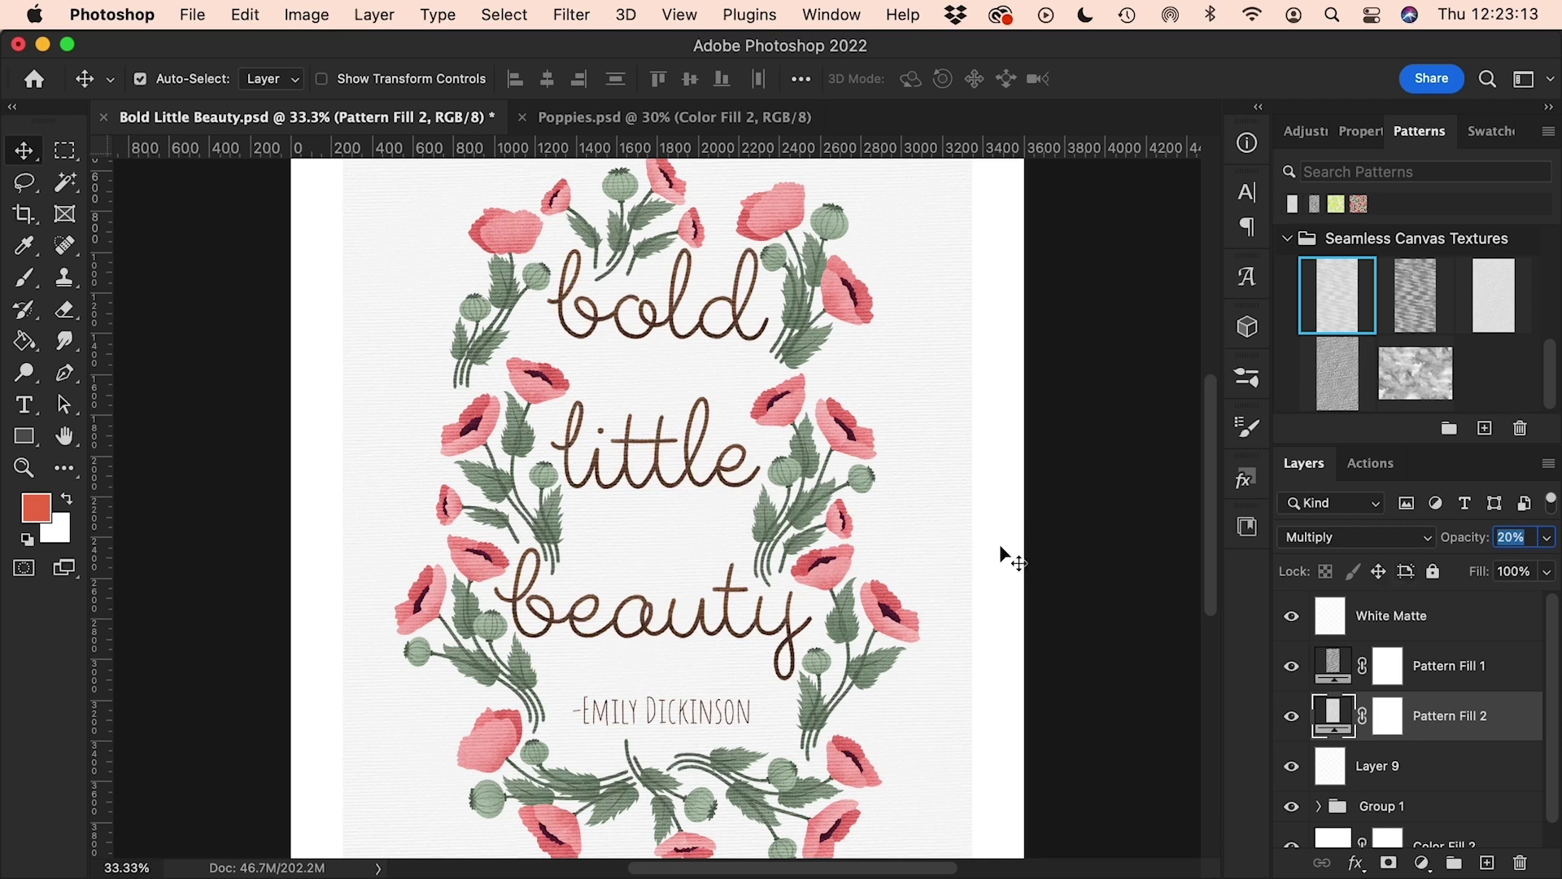
pyautogui.write('30')
pyautogui.press('Return')
# Fill Layer 9 with the grey watercolour pattern and try Color Burn blending.
pyautogui.click(1331, 777)
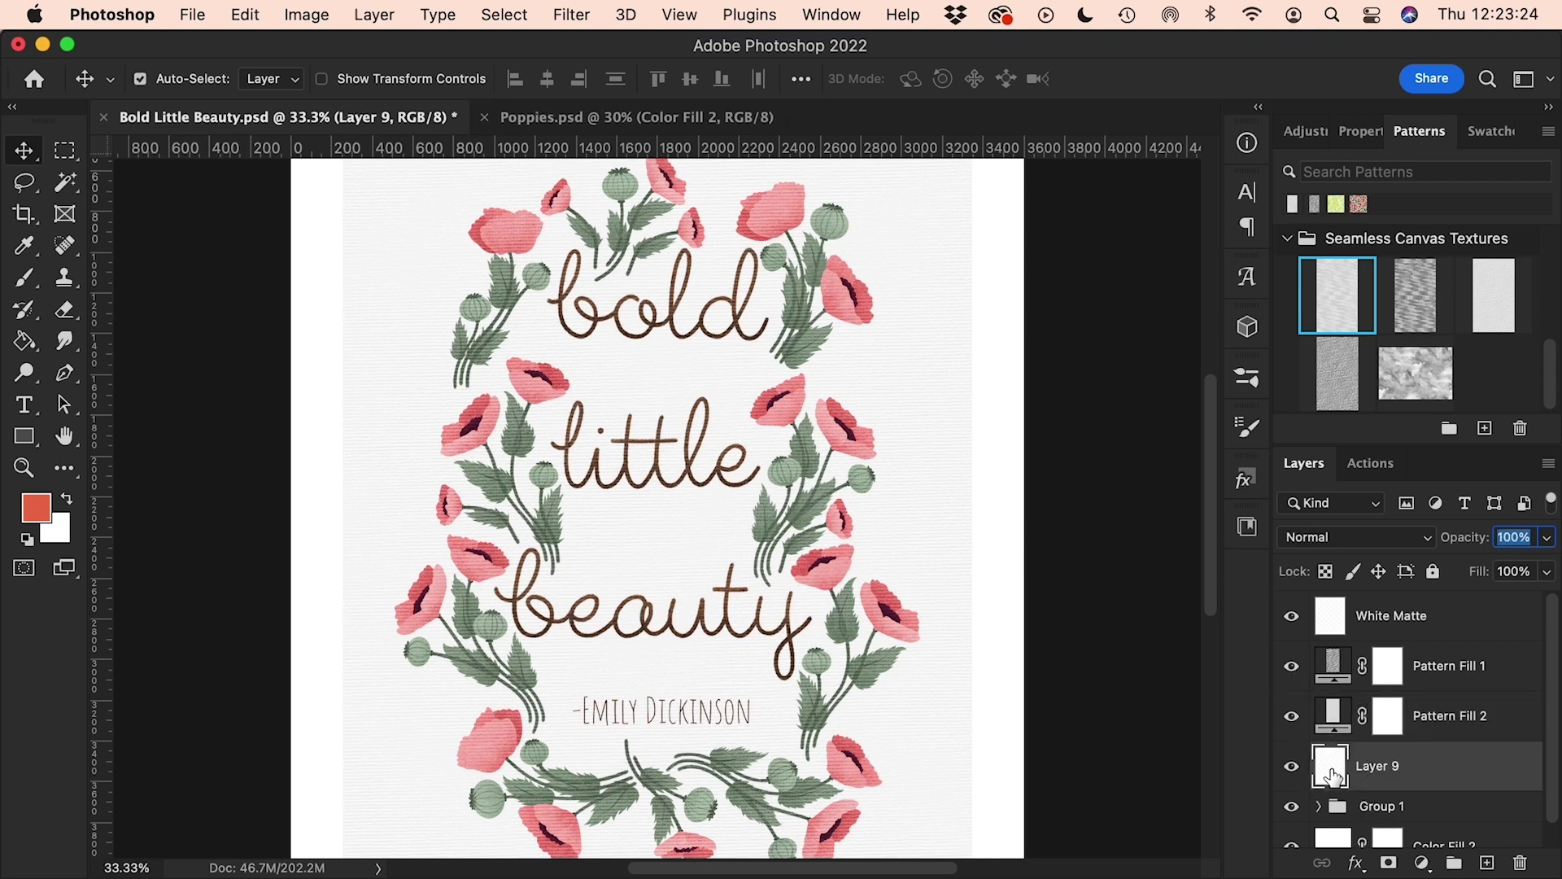
pyautogui.click(1416, 389)
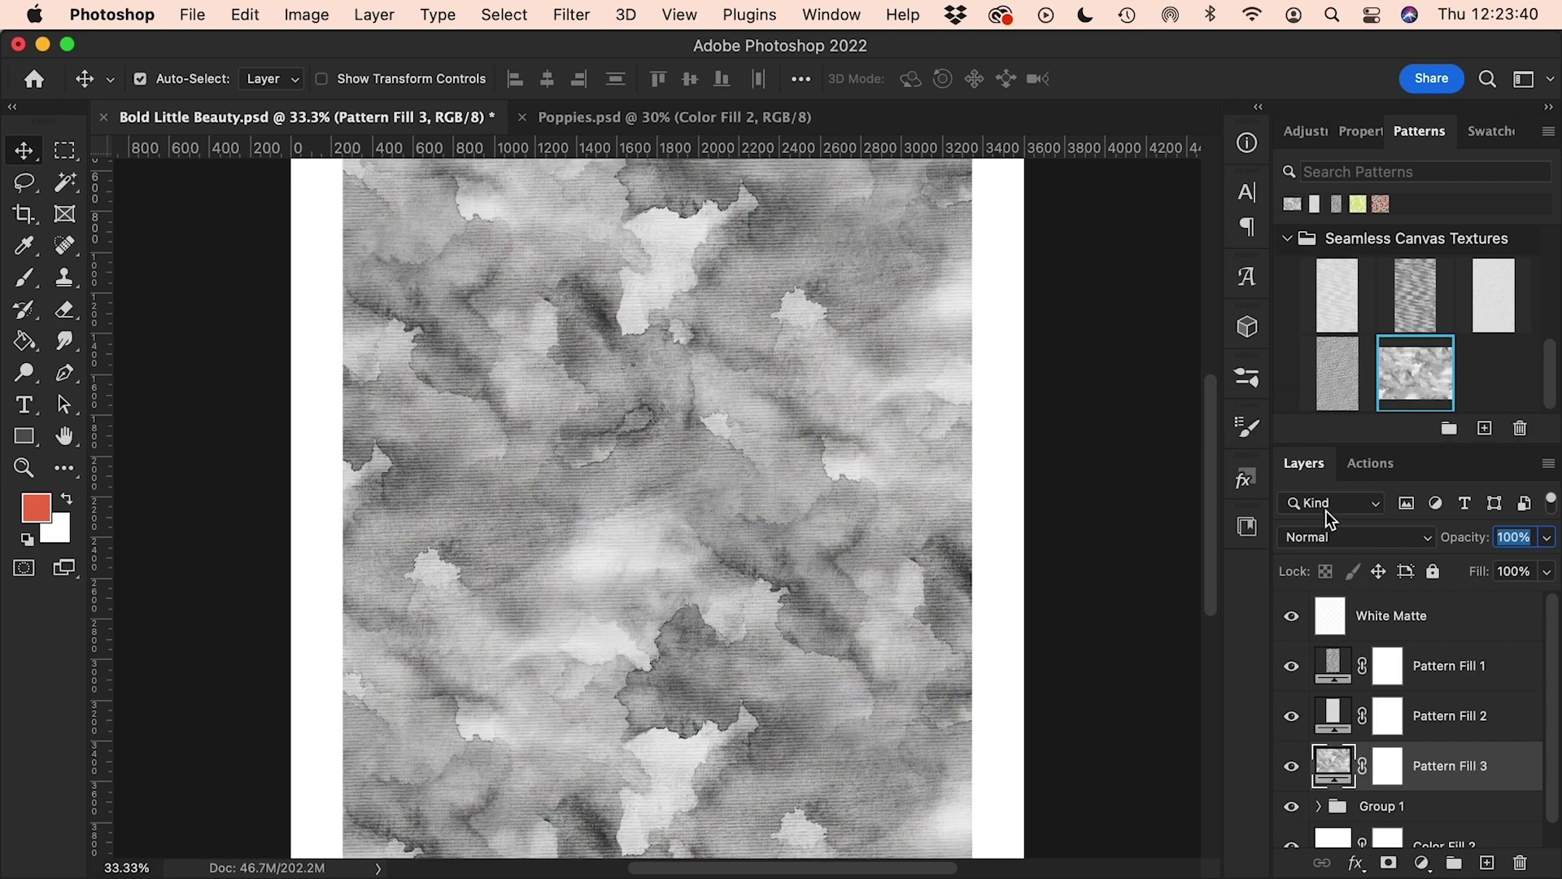
pyautogui.click(1320, 539)
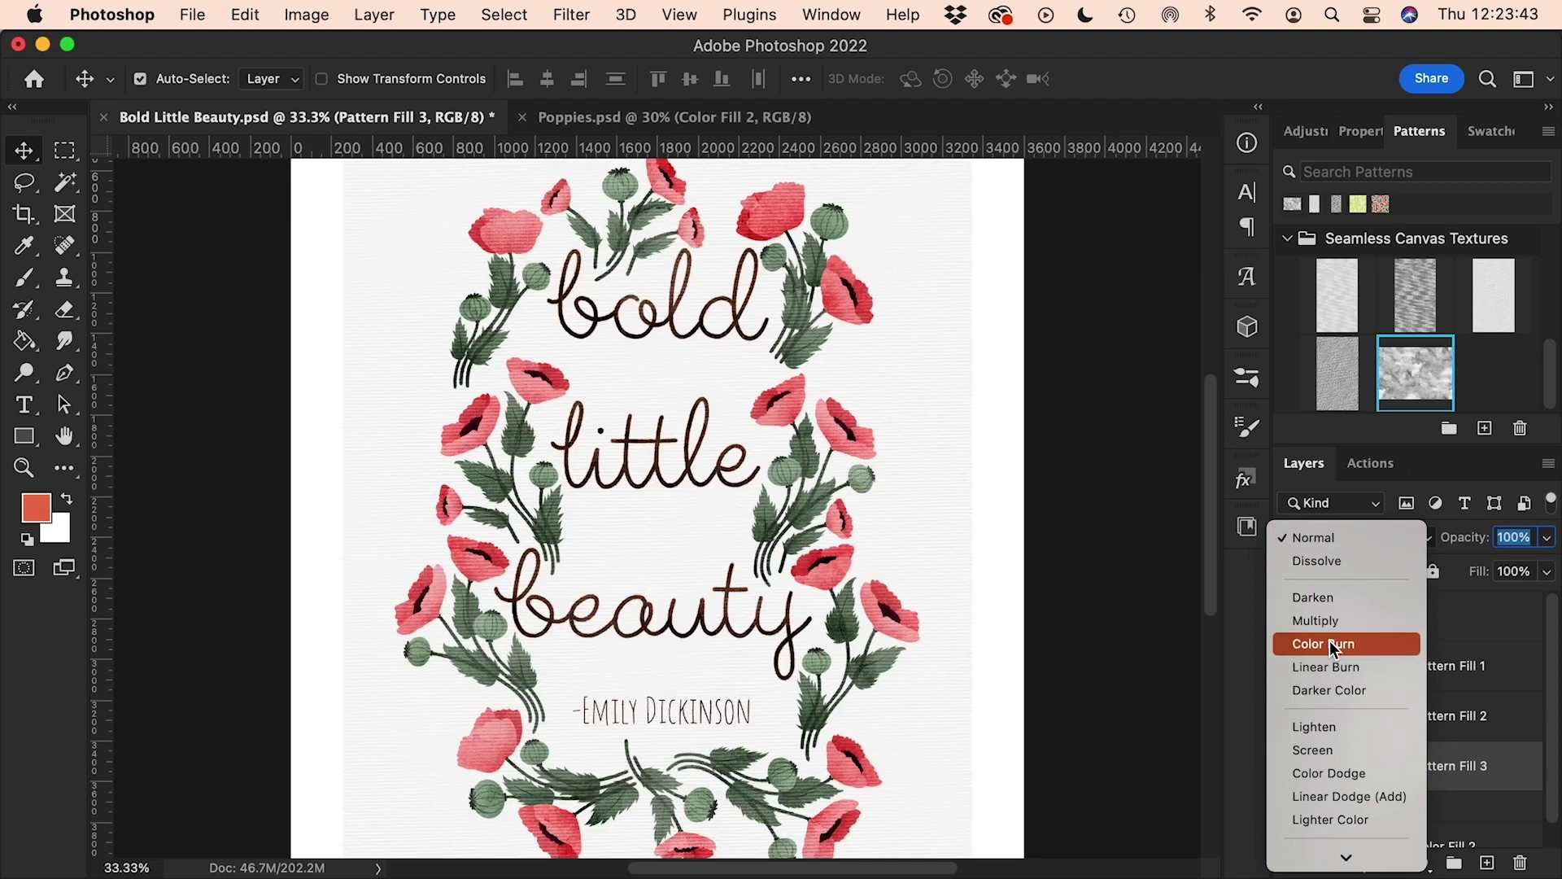
pyautogui.click(1329, 644)
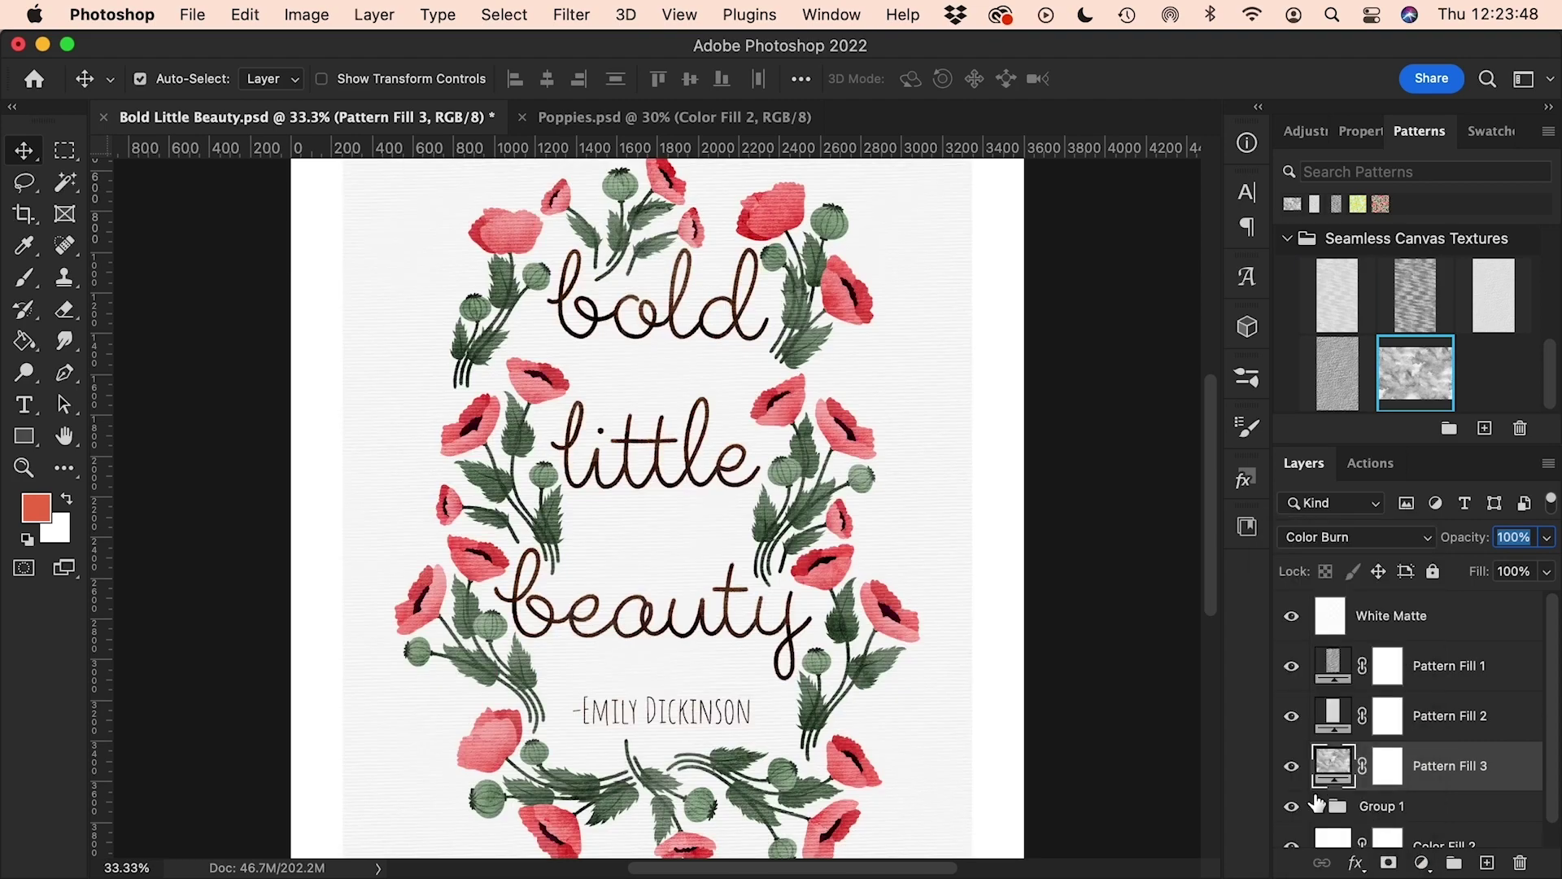
# Compare the watercolour texture on and off, then return it to Normal blending.
pyautogui.click(1292, 766)
pyautogui.click(1292, 766)
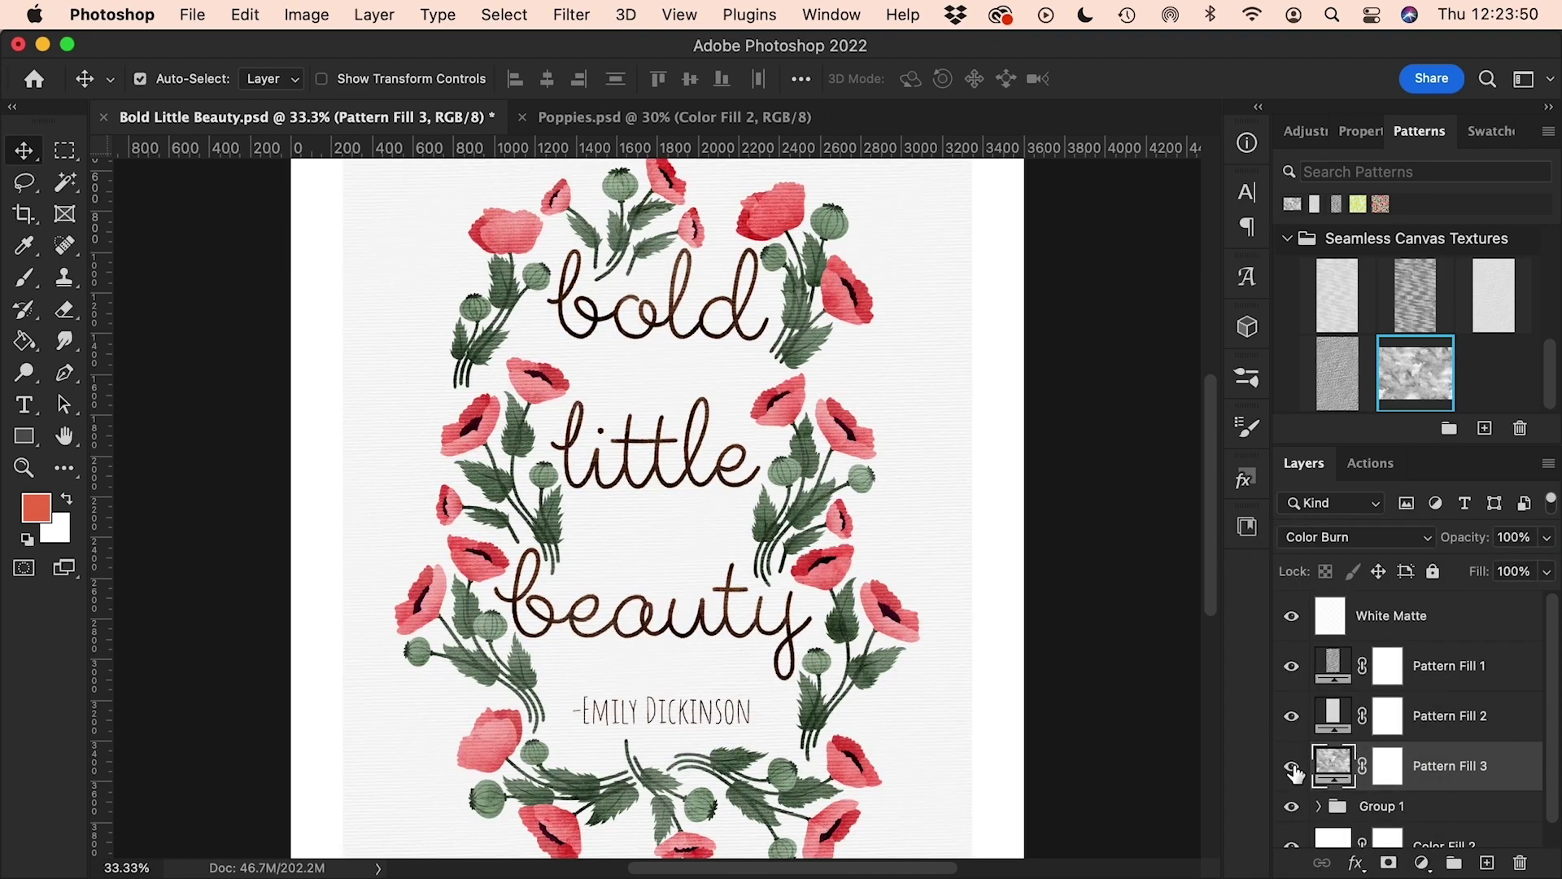
pyautogui.click(1292, 766)
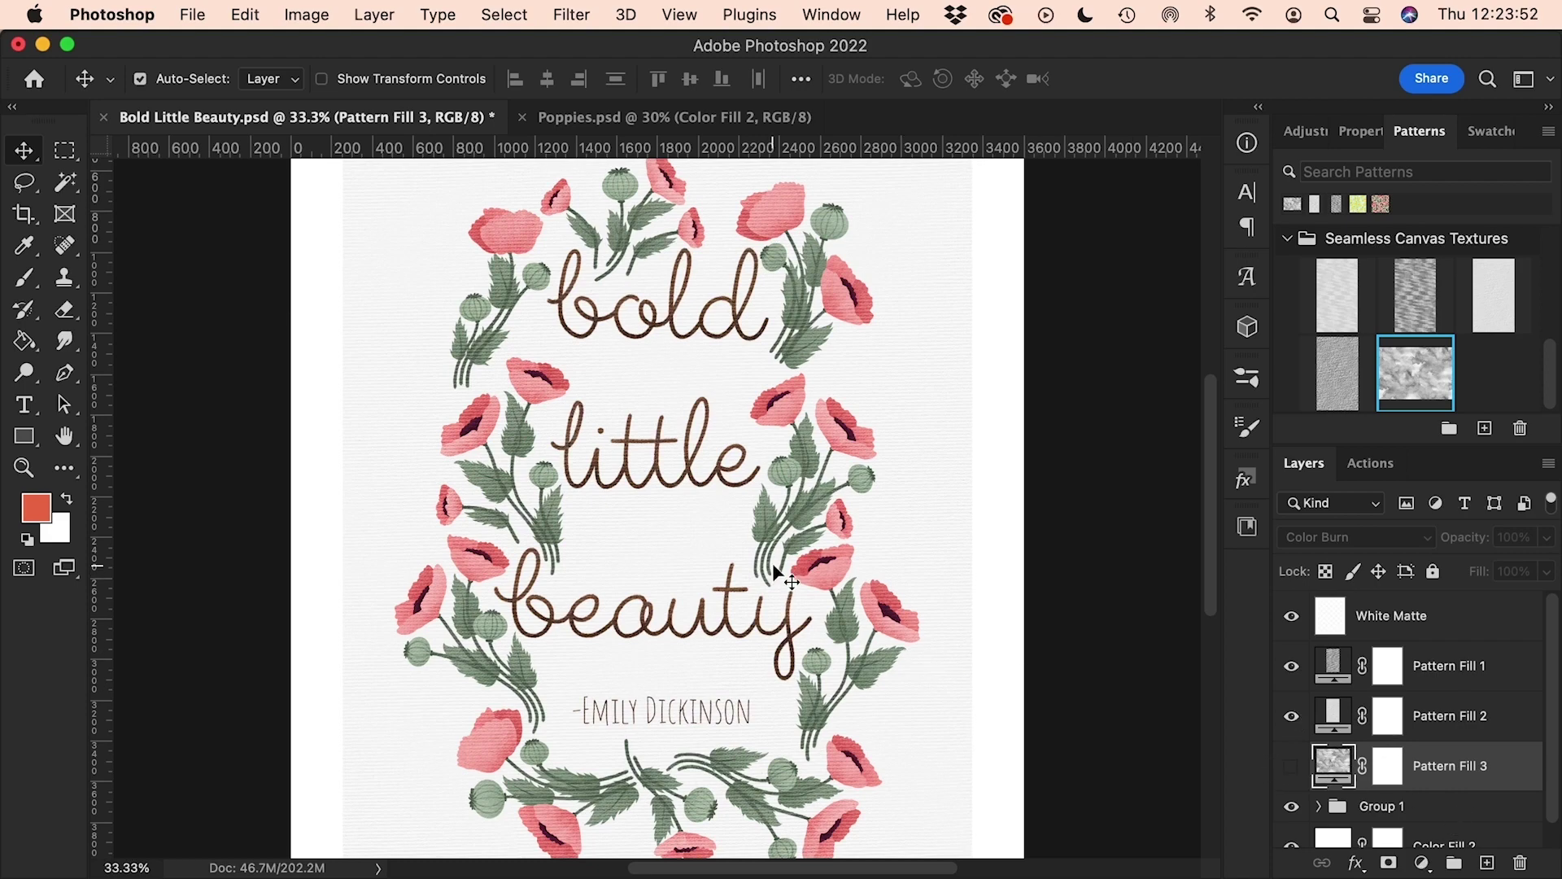
pyautogui.click(1292, 765)
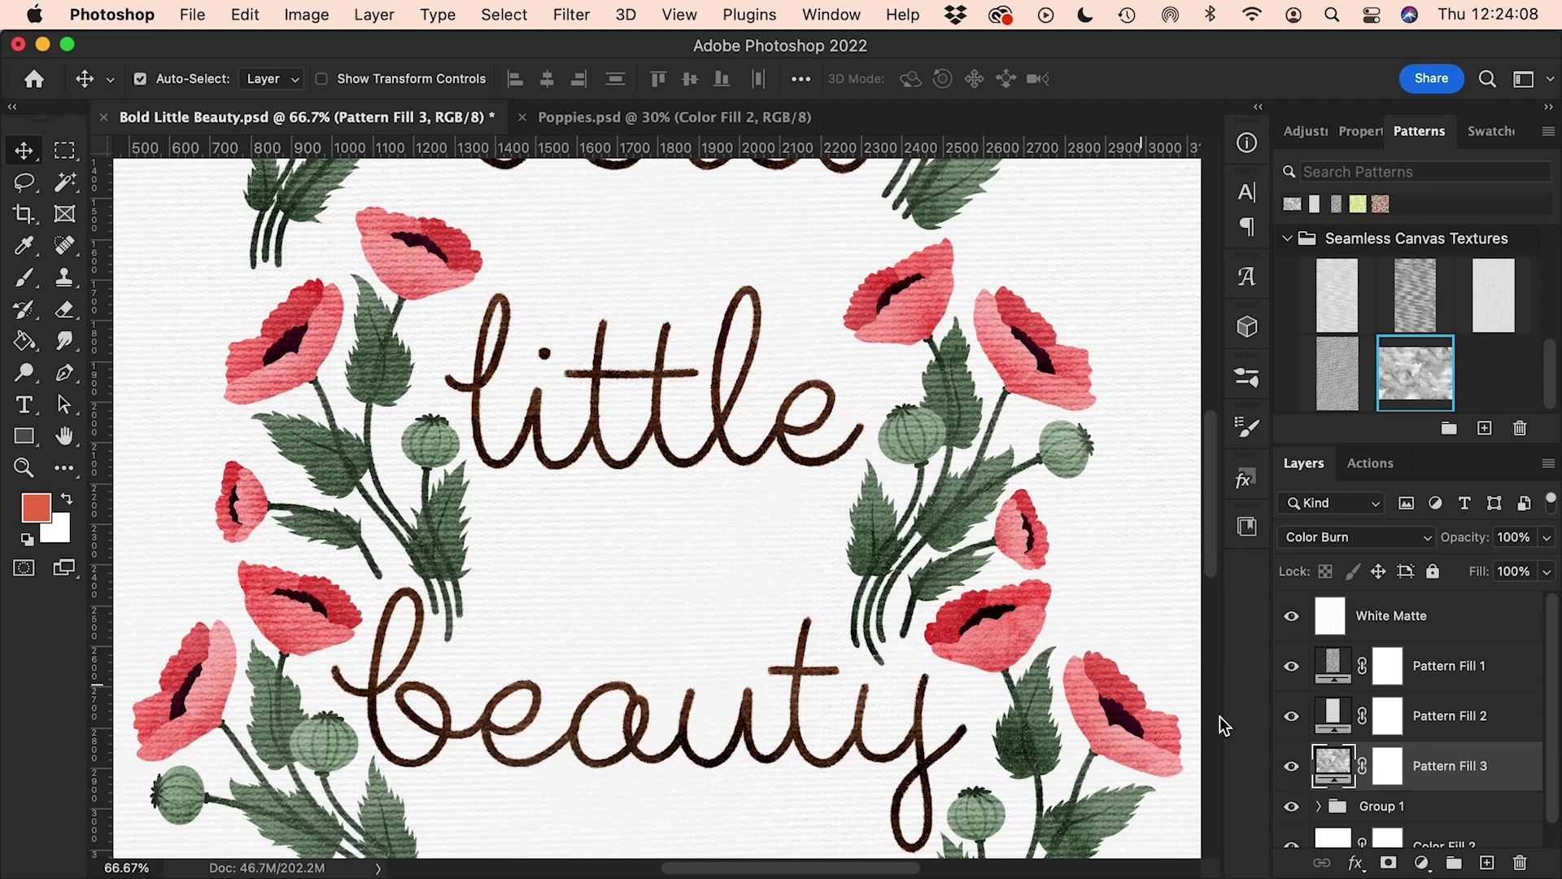
pyautogui.click(1294, 767)
pyautogui.click(1294, 768)
pyautogui.click(1318, 539)
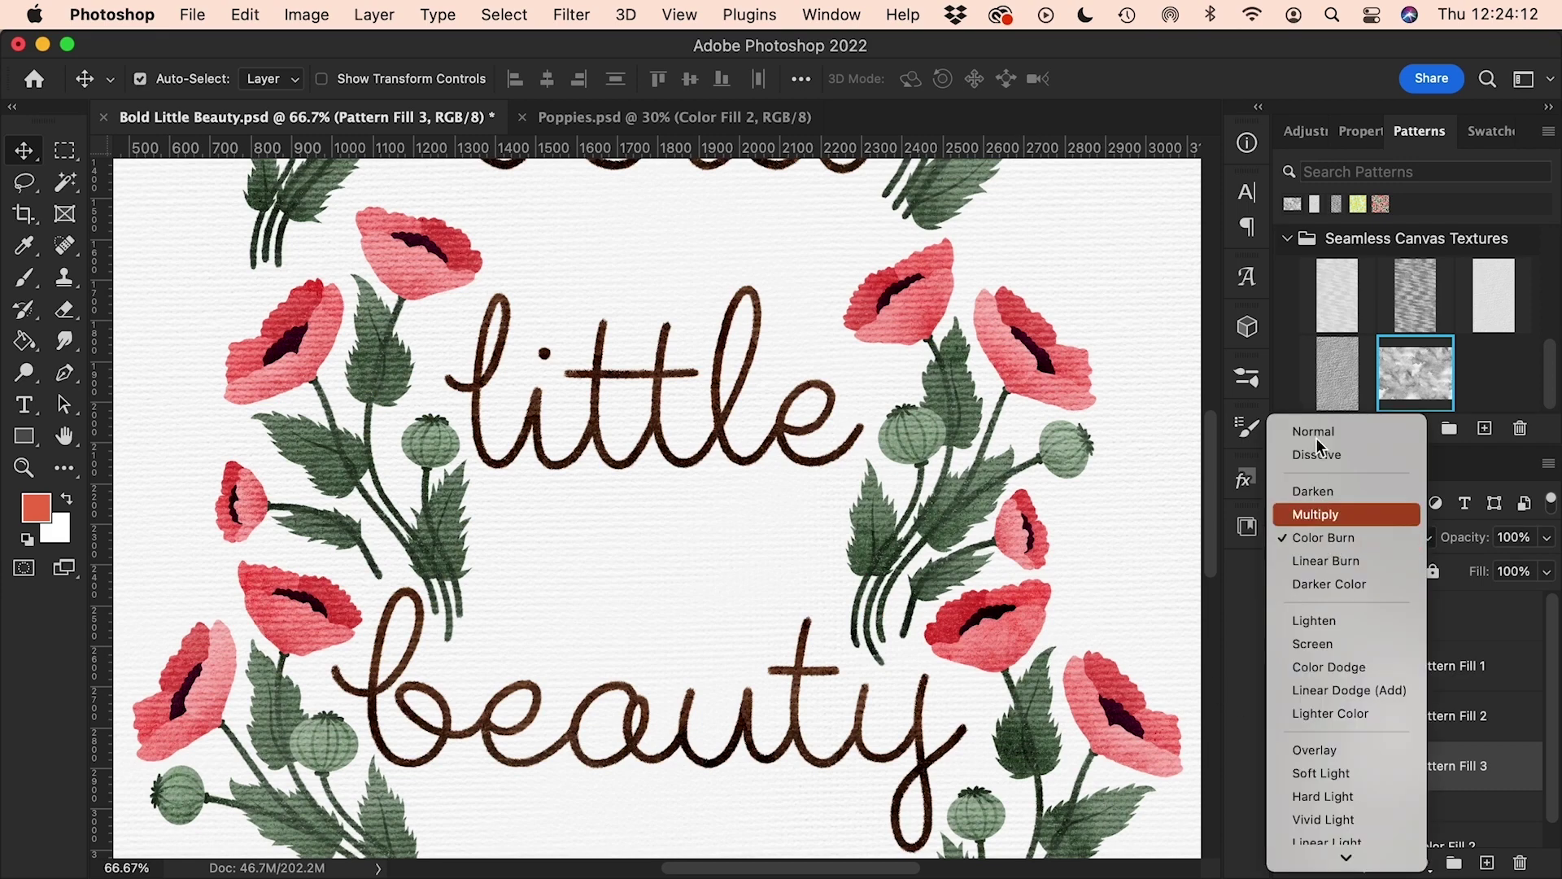
pyautogui.click(1319, 431)
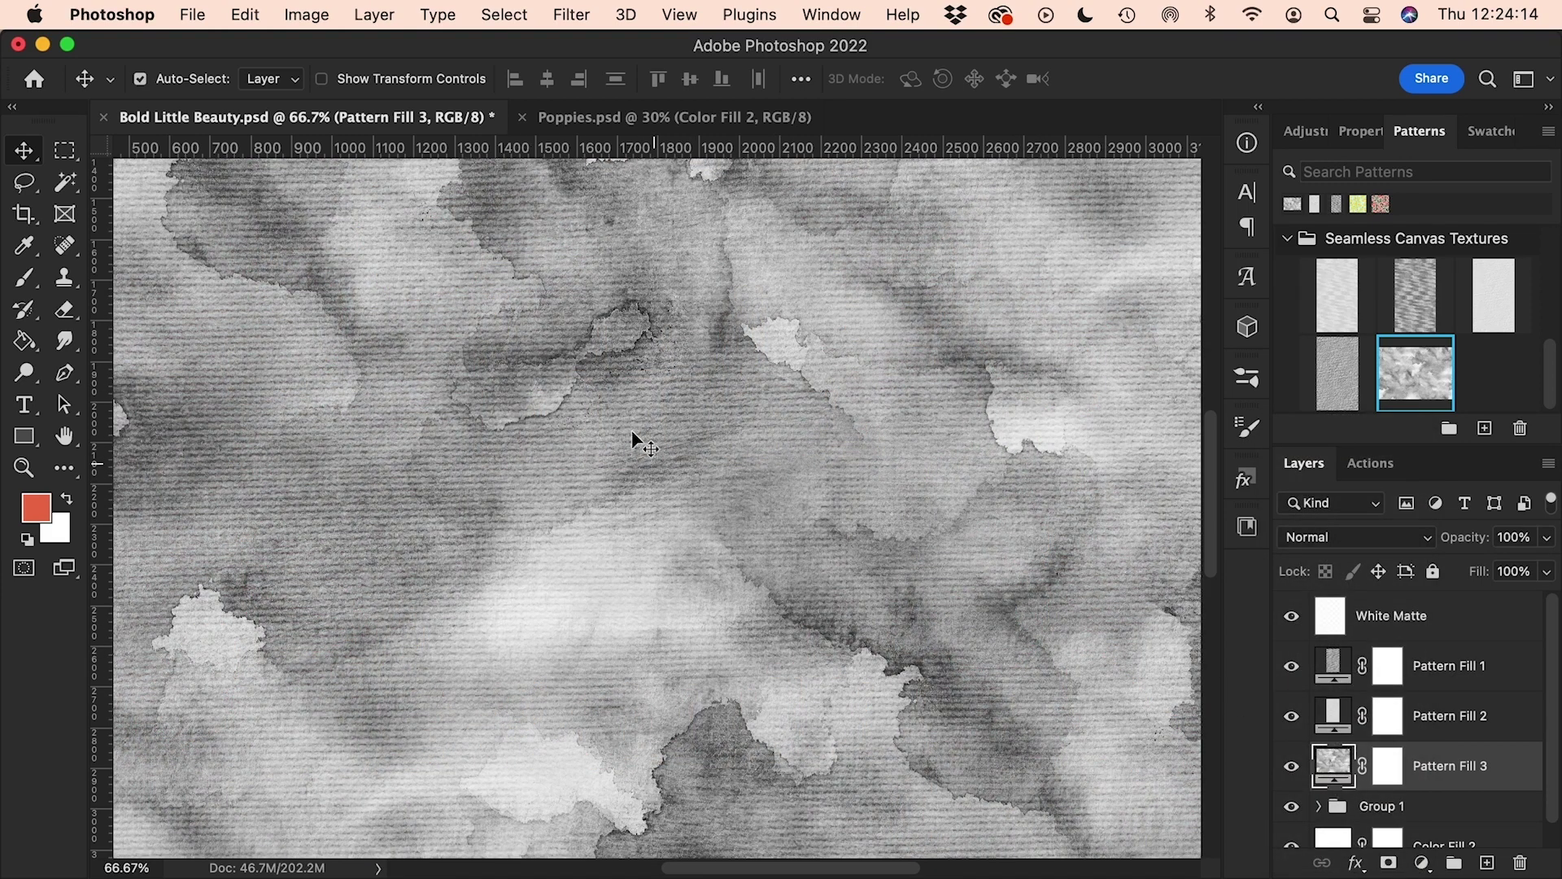
pyautogui.press('super+minus')
pyautogui.press('super+minus')
pyautogui.press('super+minus')
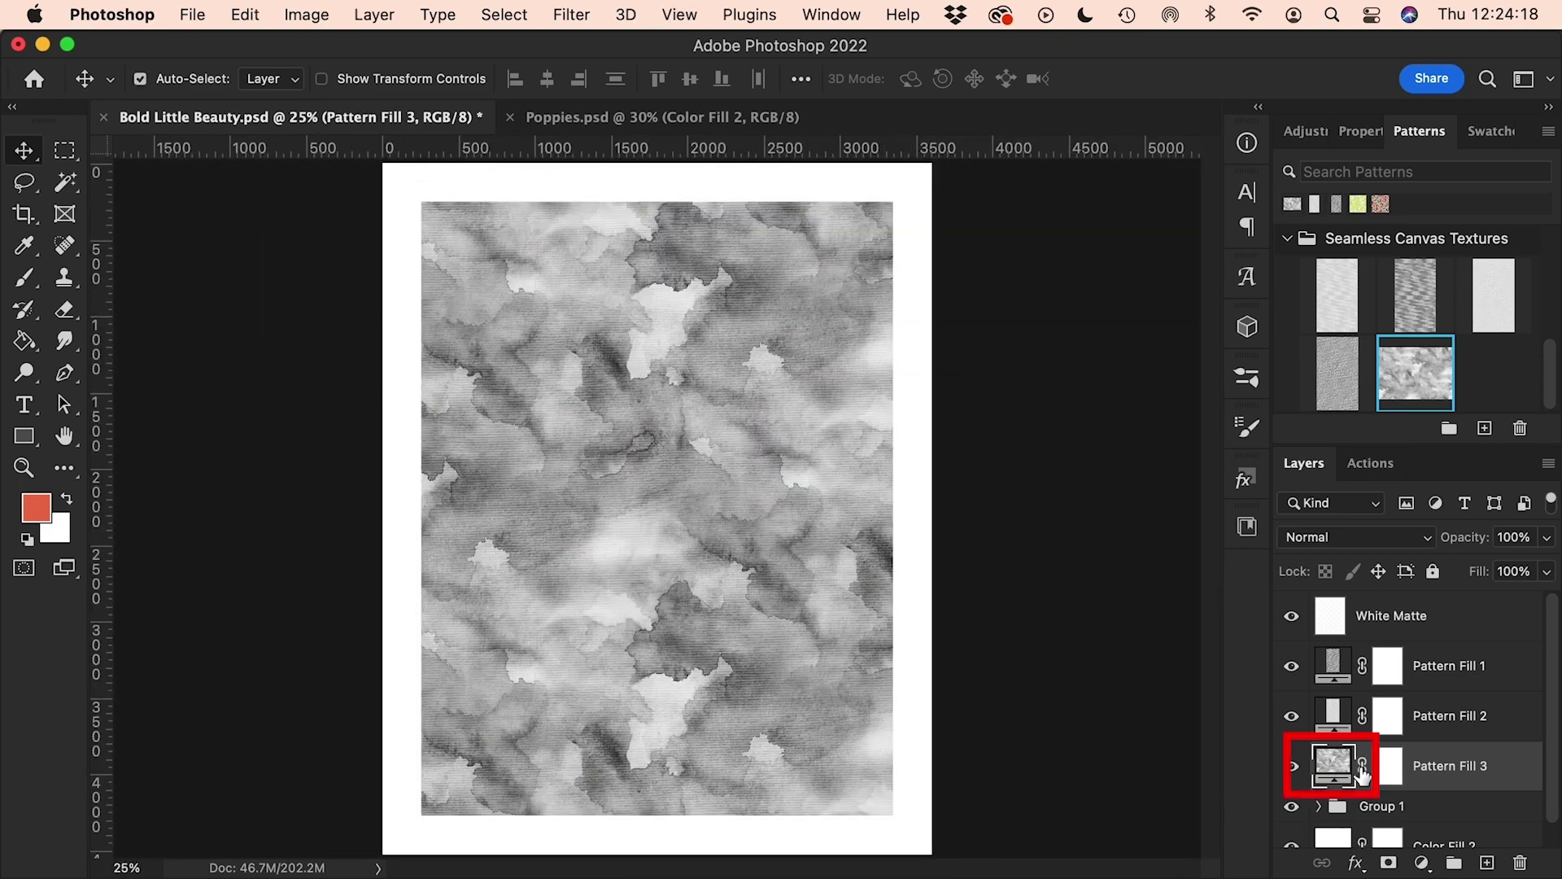
# Scale Pattern Fill 3's watercolour to 50% and blend the layer with Color Burn.
pyautogui.doubleClick(1333, 769)
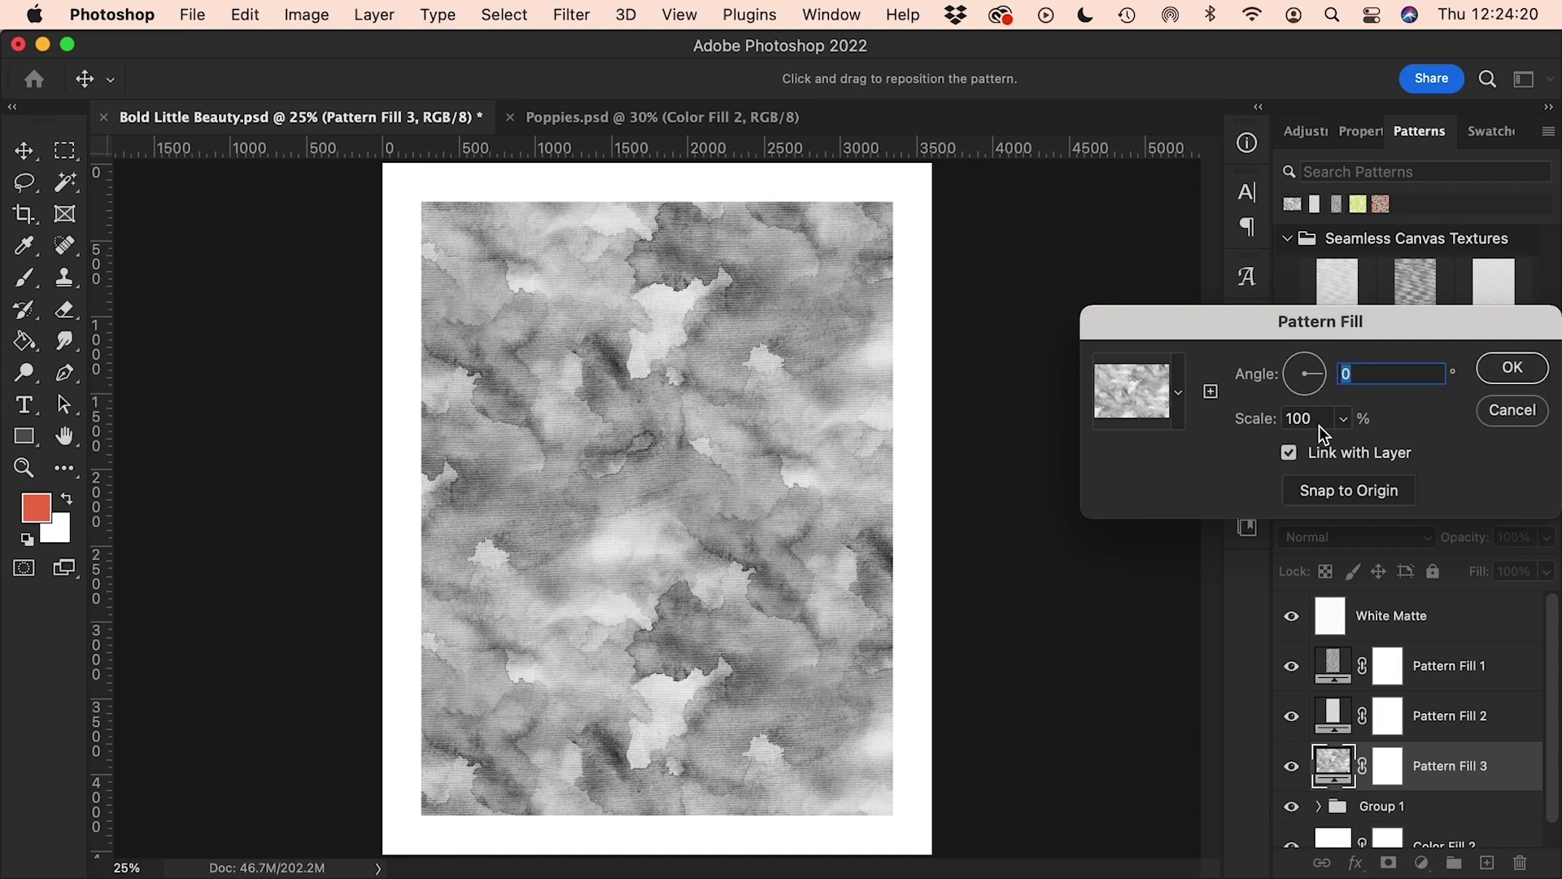
pyautogui.click(1254, 418)
pyautogui.write('50')
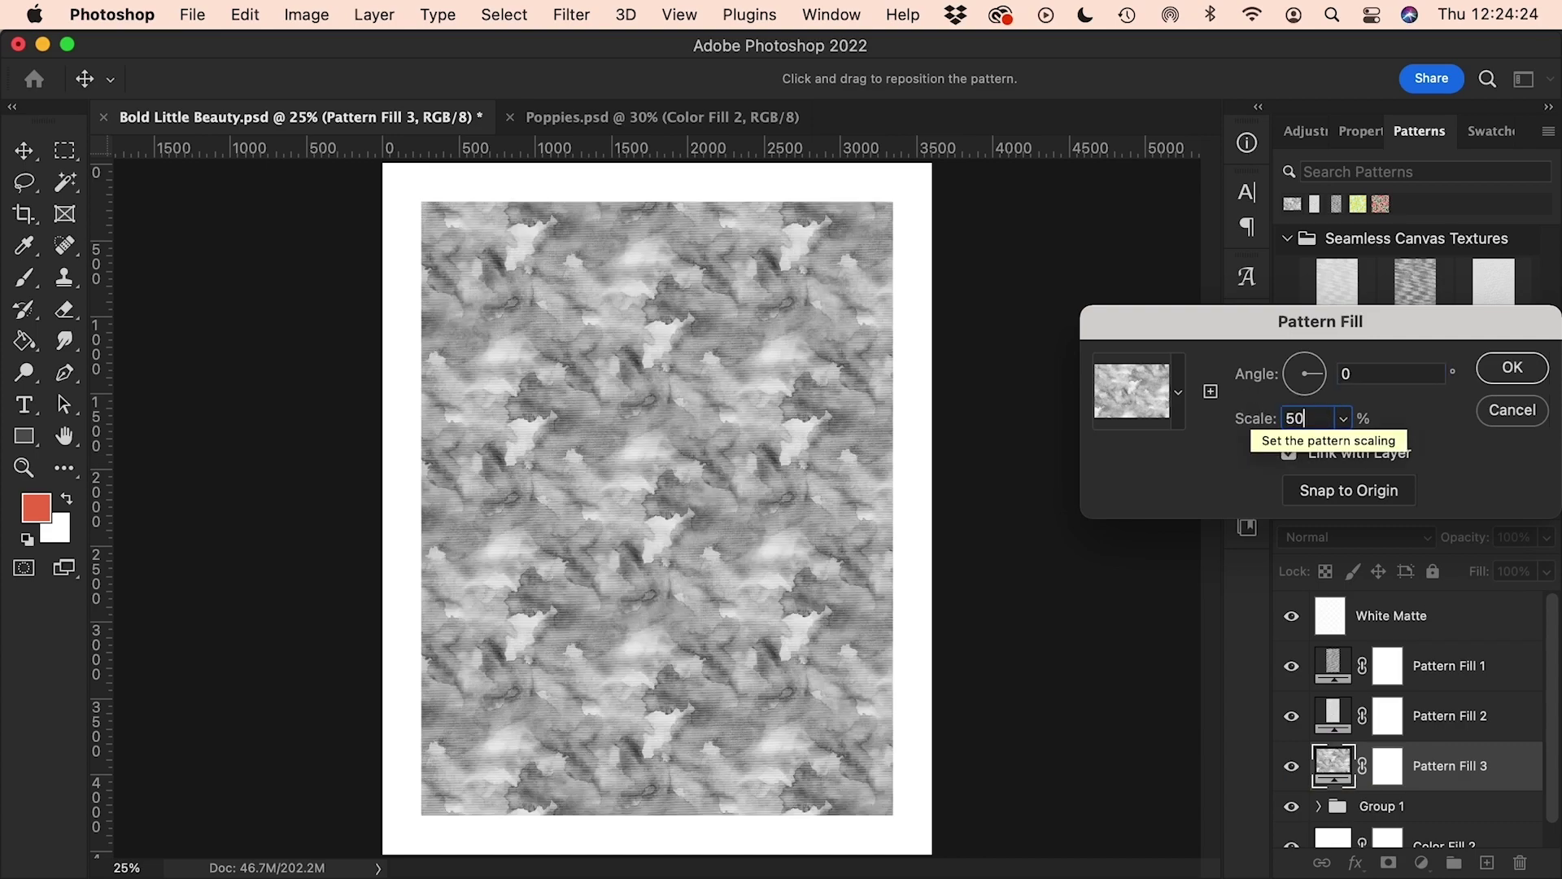
pyautogui.press('Return')
pyautogui.click(1342, 535)
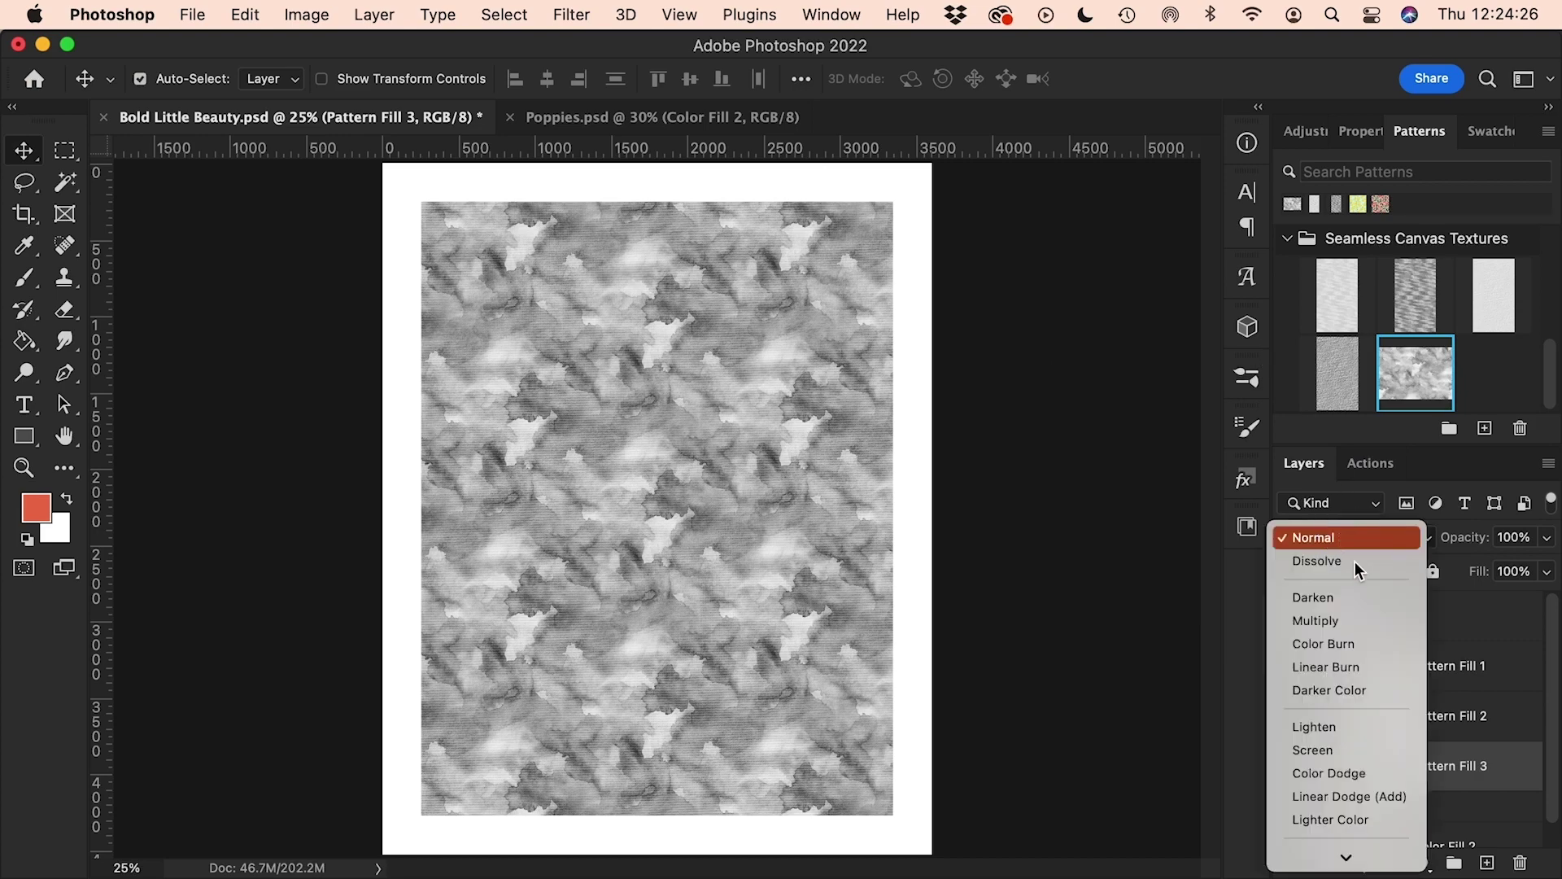
pyautogui.click(1344, 646)
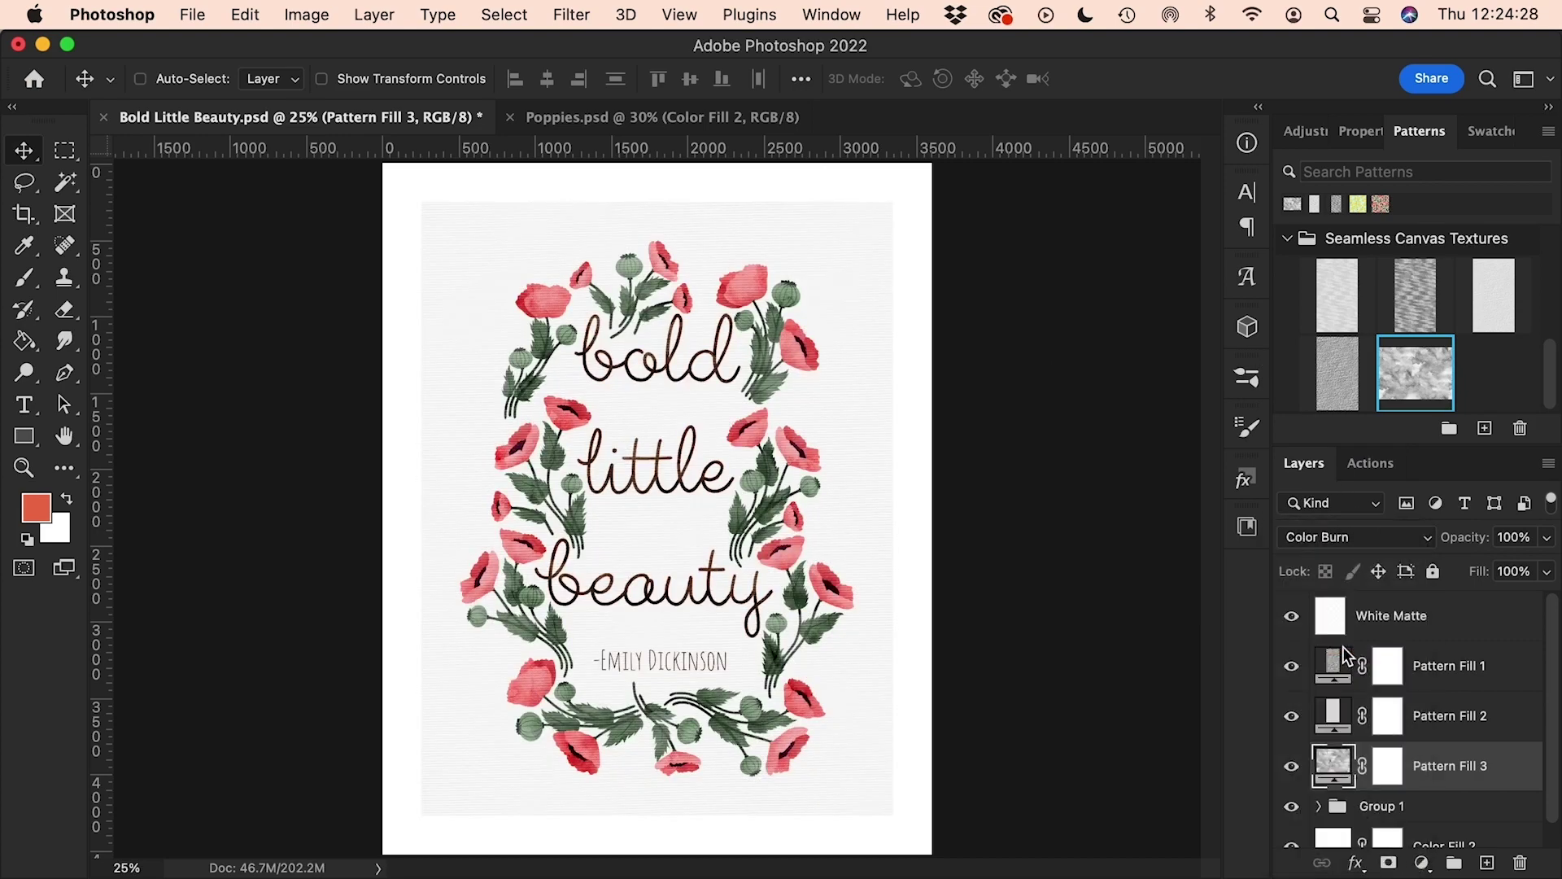
pyautogui.press('super+equal')
pyautogui.press('super+equal')
pyautogui.press('super+equal')
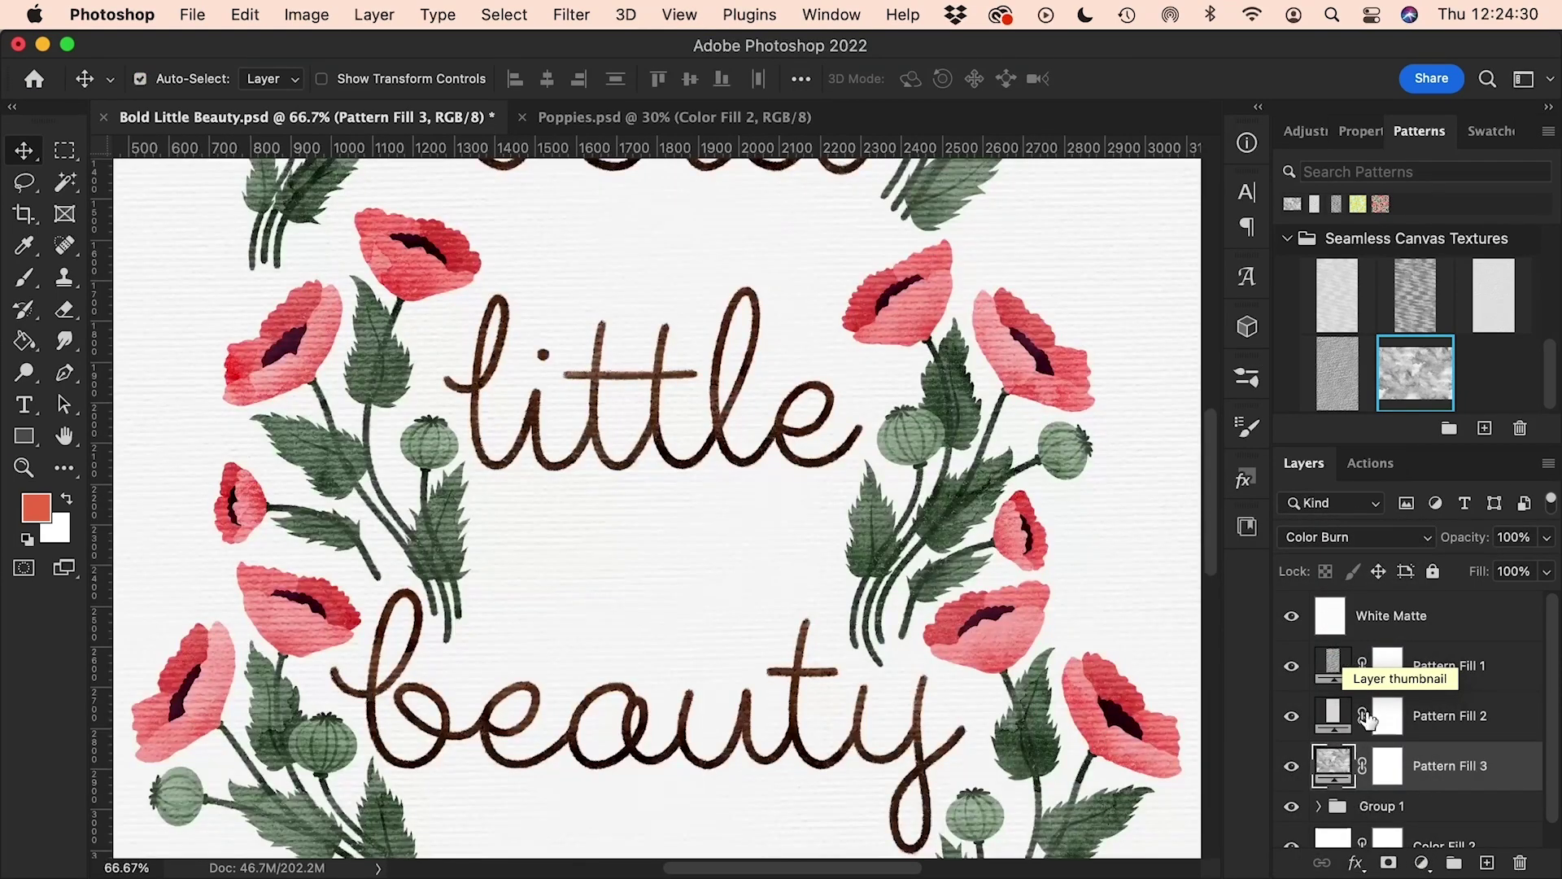
pyautogui.click(1291, 768)
pyautogui.click(1291, 768)
pyautogui.scroll(3, 603, 571)
pyautogui.scroll(1, 602, 565)
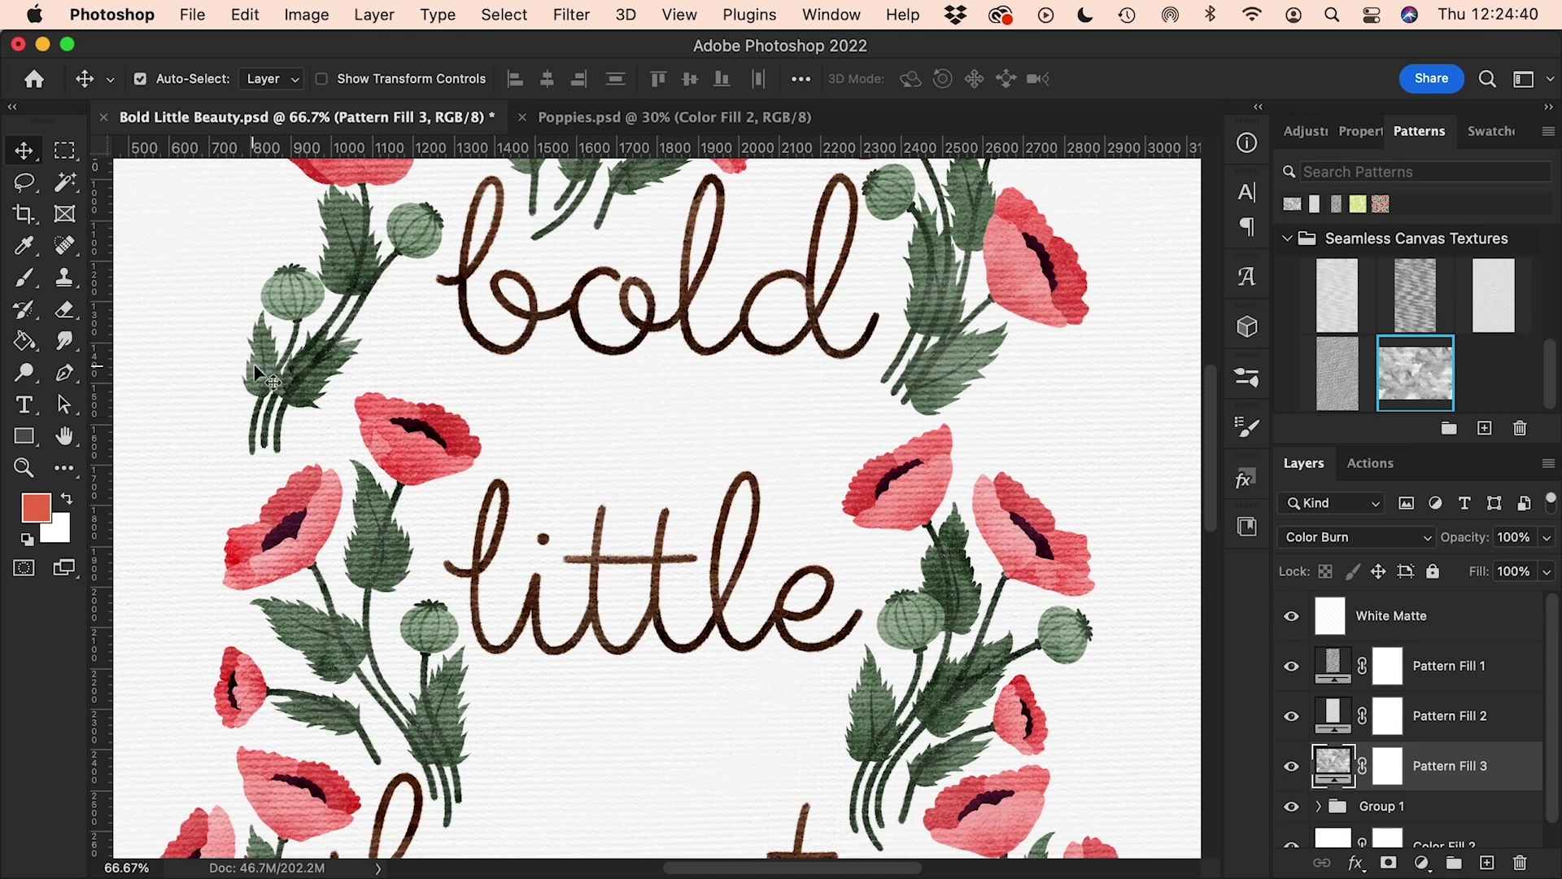
pyautogui.click(1292, 767)
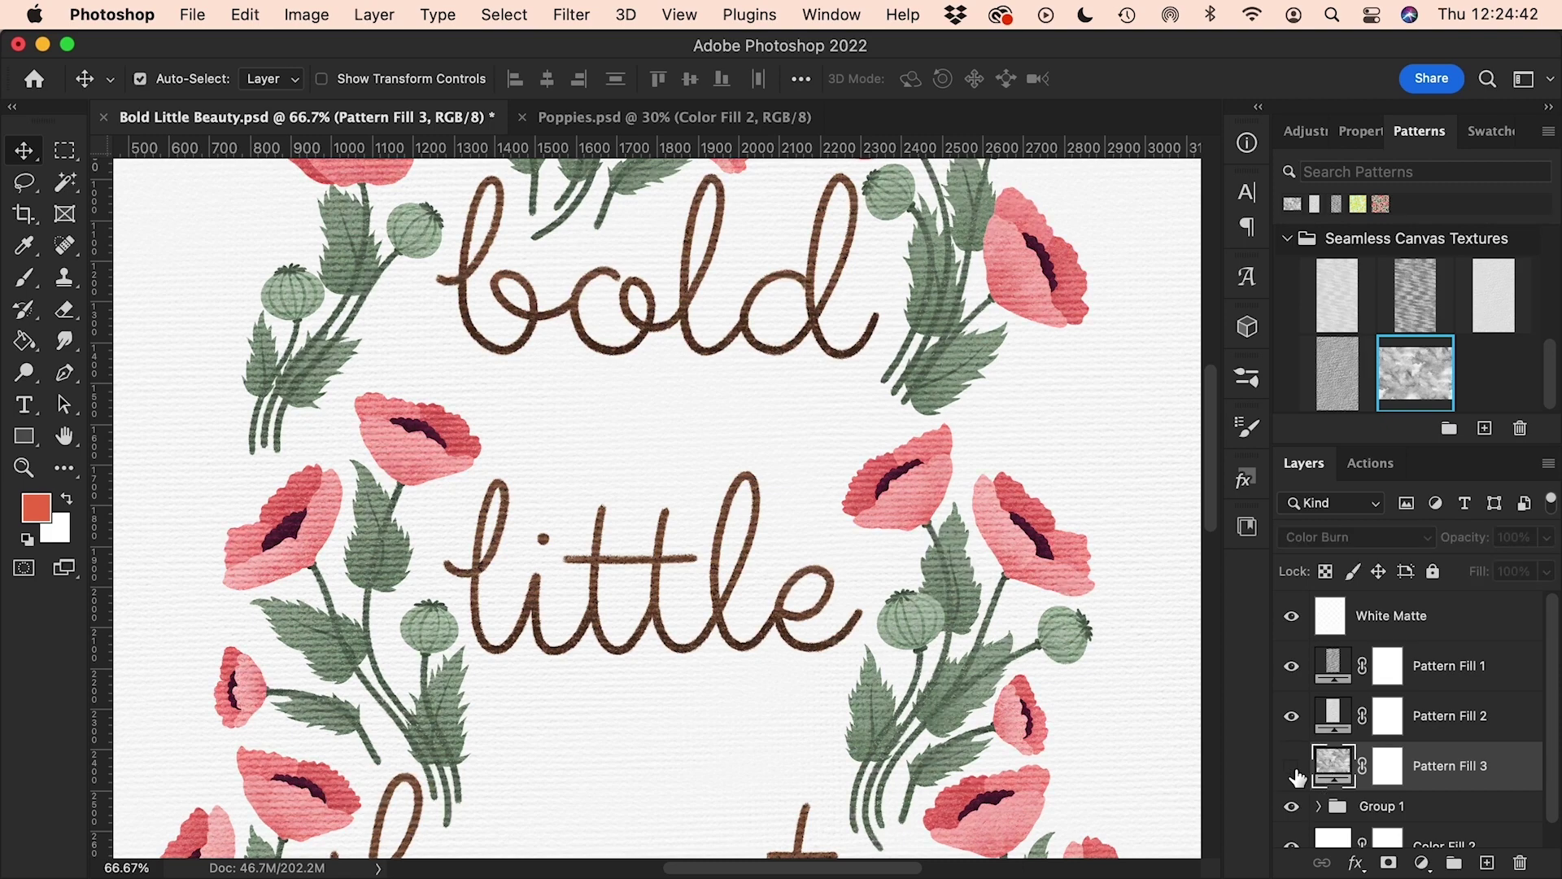
pyautogui.click(1292, 767)
pyautogui.click(1292, 766)
pyautogui.click(1294, 769)
pyautogui.press('super+minus')
pyautogui.press('super+minus')
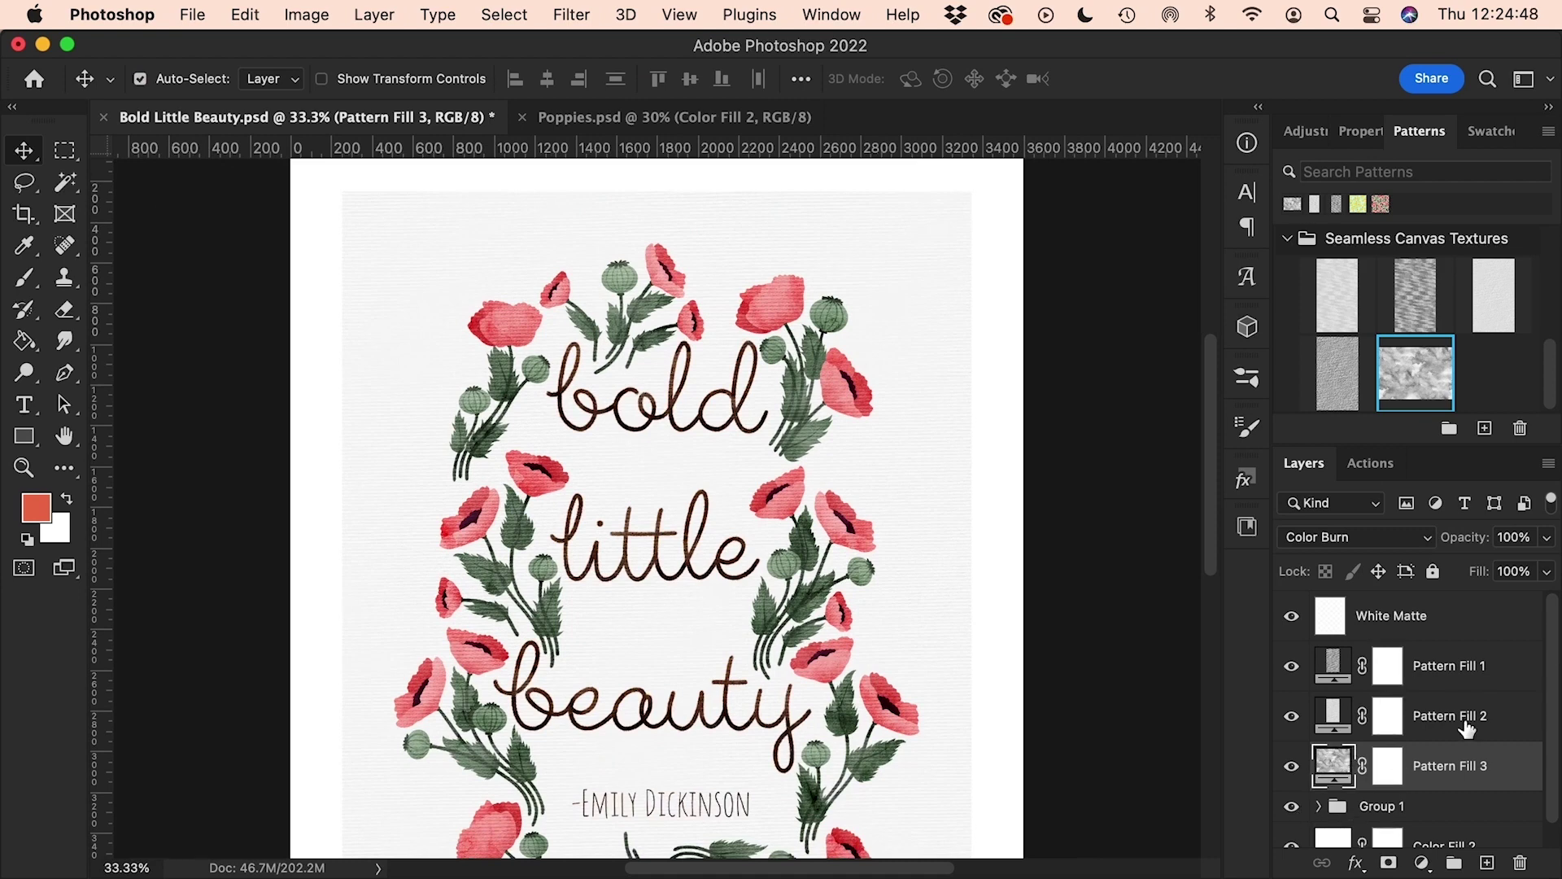
pyautogui.scroll(-4, 816, 529)
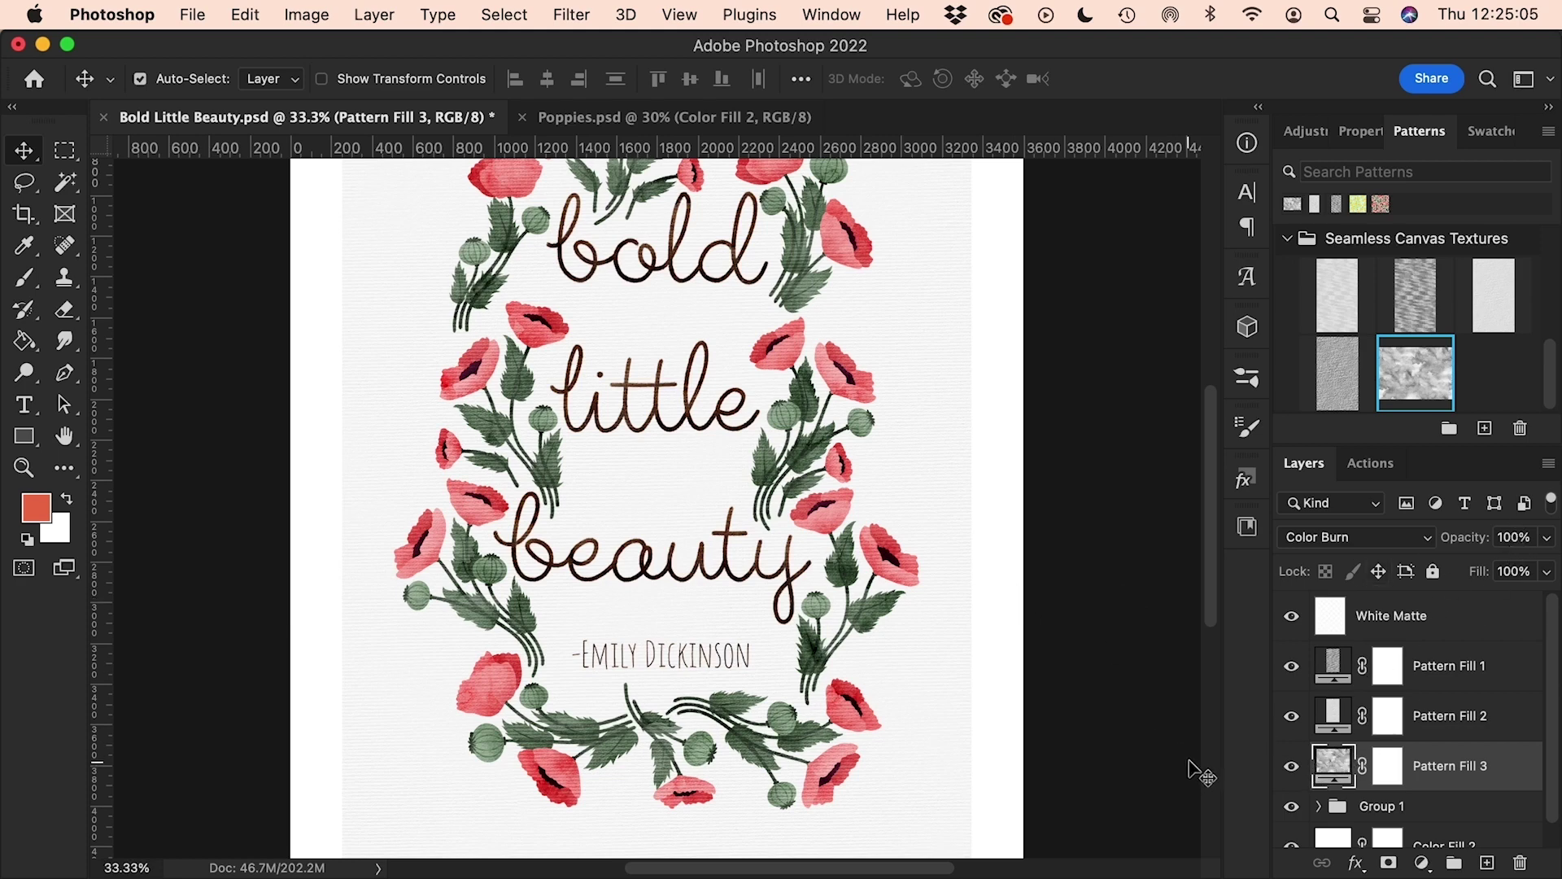
# Compare the watercolour texture on and off and set Pattern Fill 3's opacity to 70%.
pyautogui.click(1291, 765)
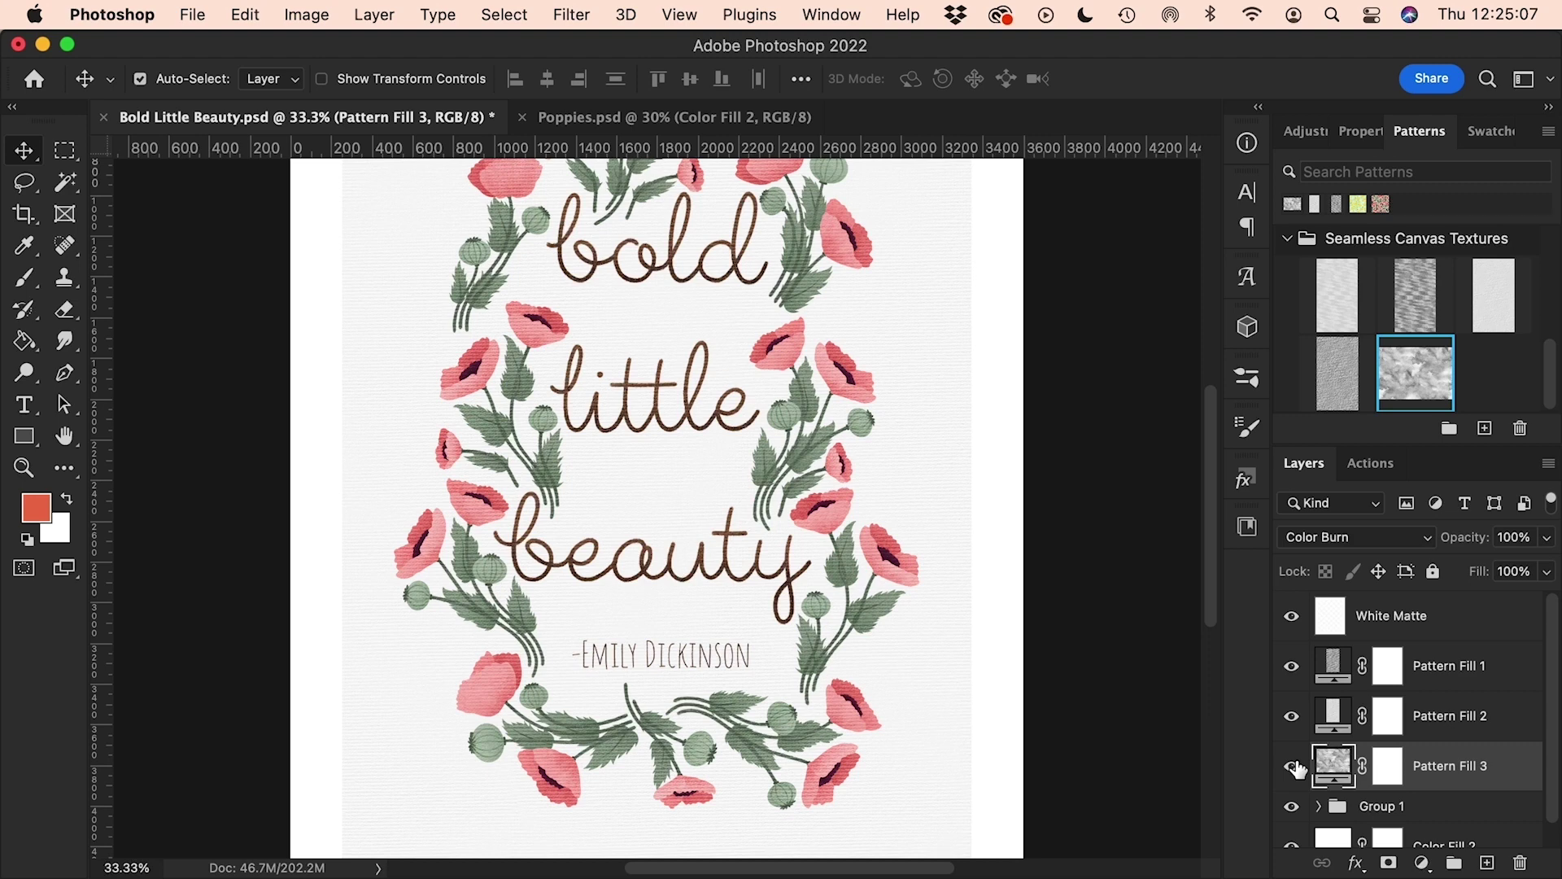
pyautogui.click(1291, 766)
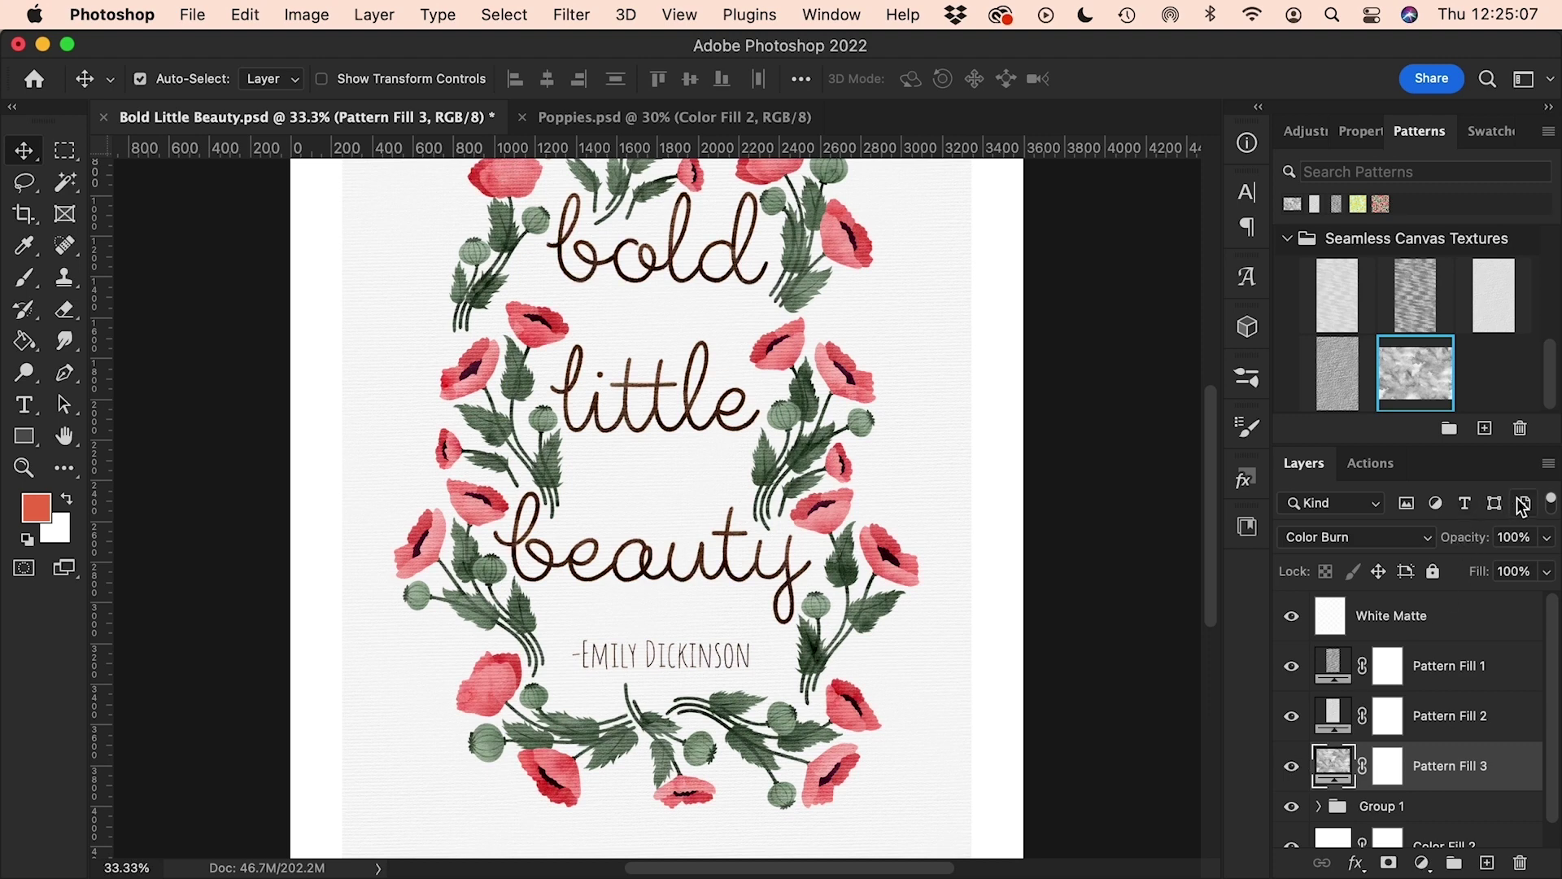
pyautogui.click(1521, 539)
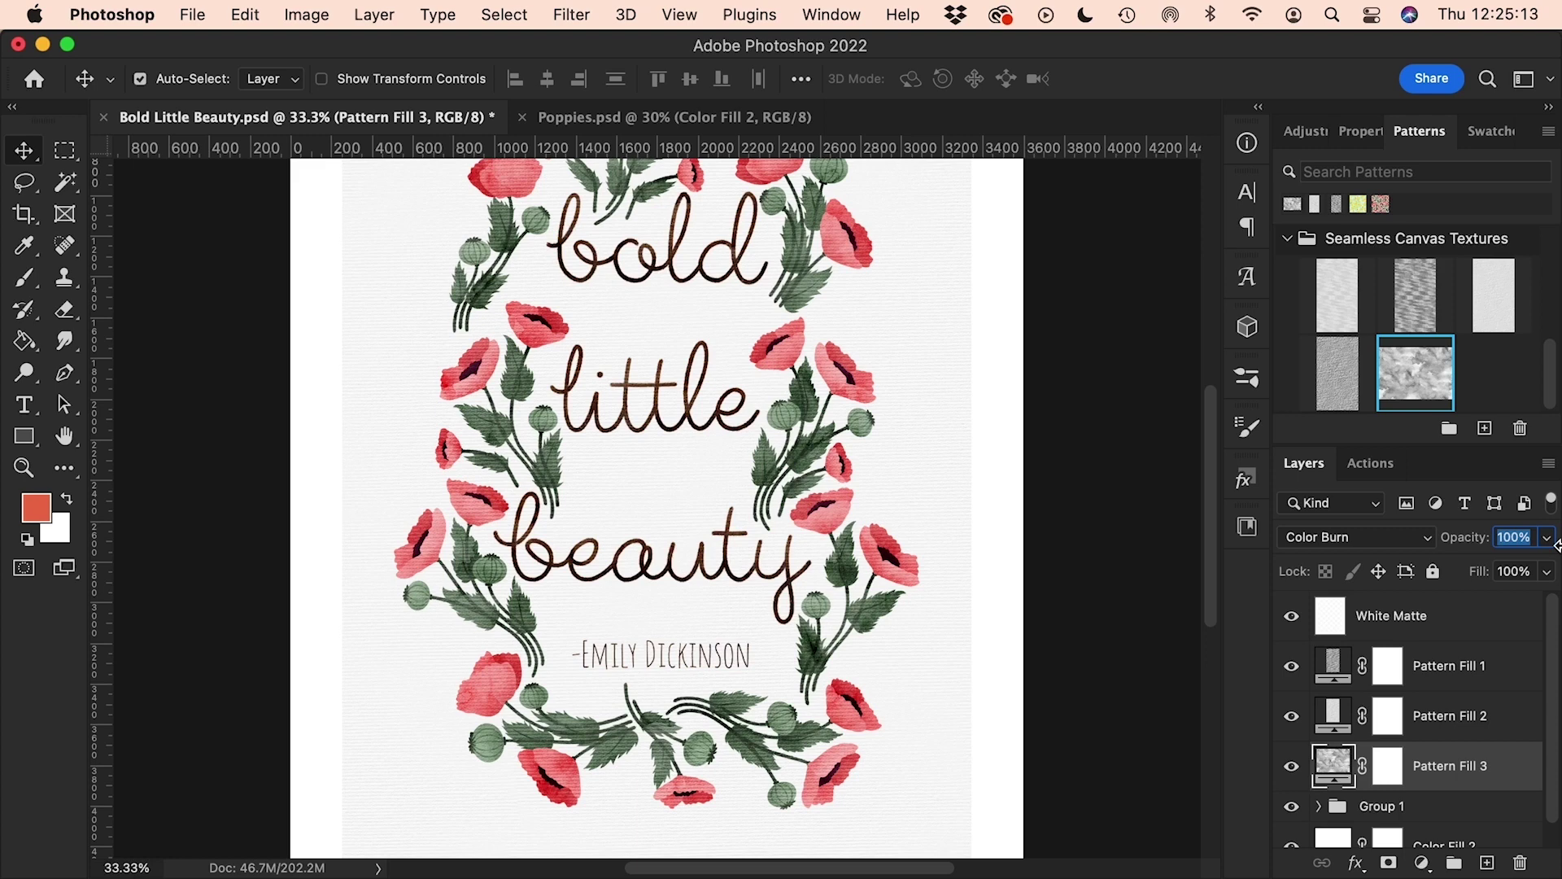
pyautogui.write('70')
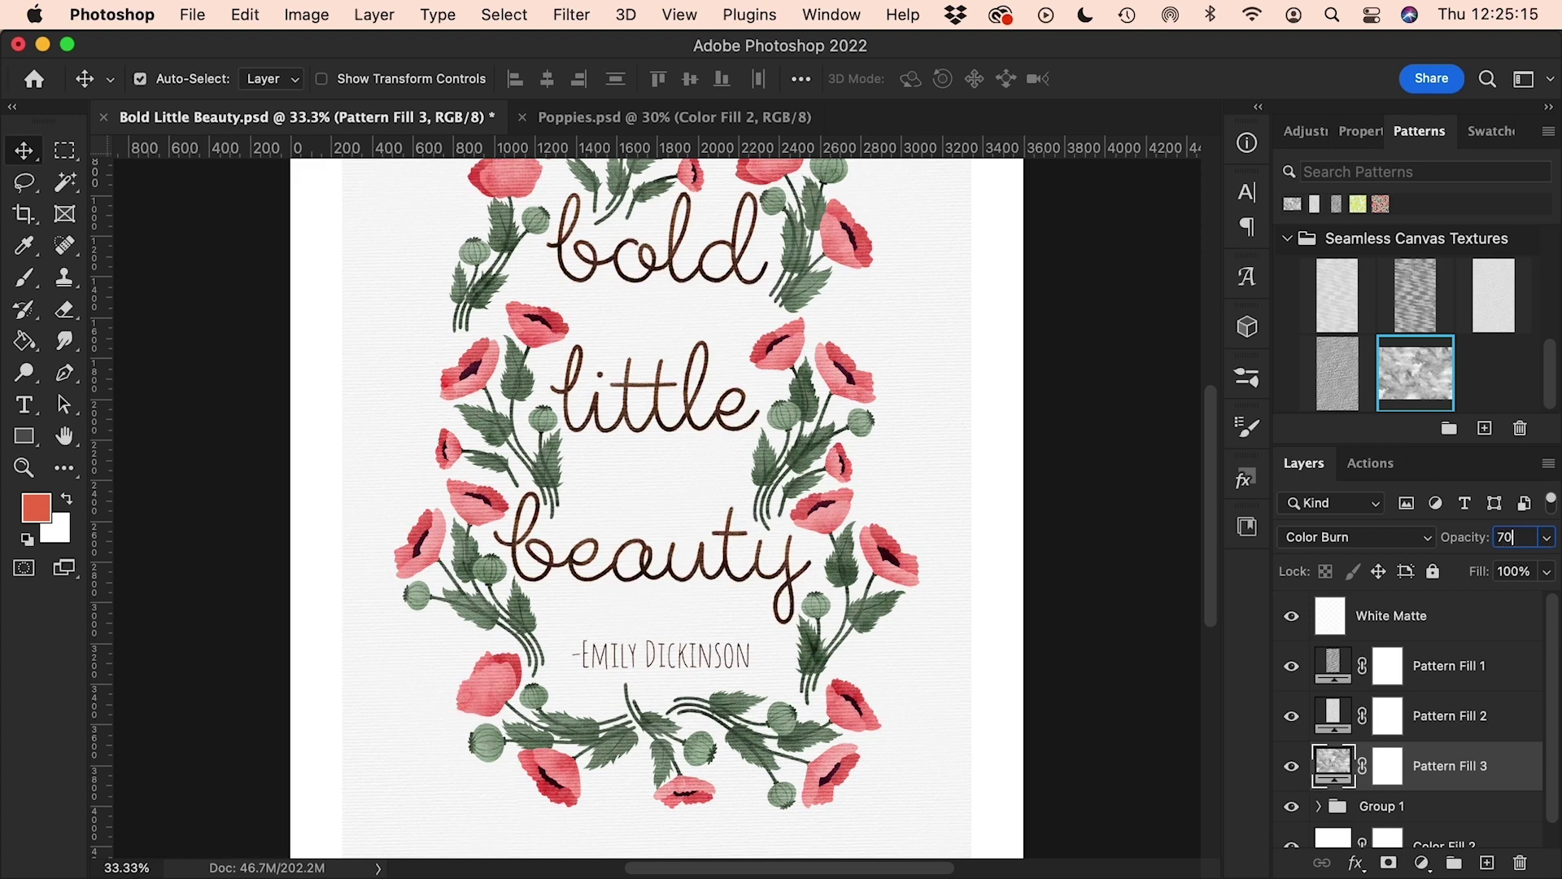
pyautogui.hotkey('shift', 'Down')
pyautogui.hotkey('shift', 'Up')
pyautogui.hotkey('shift', 'Up')
pyautogui.hotkey('shift', 'Down')
pyautogui.hotkey('shift', 'Up')
pyautogui.moveTo(1328, 710); pyautogui.dragTo(1324, 704)
pyautogui.press('super+equal')
pyautogui.press('super+equal')
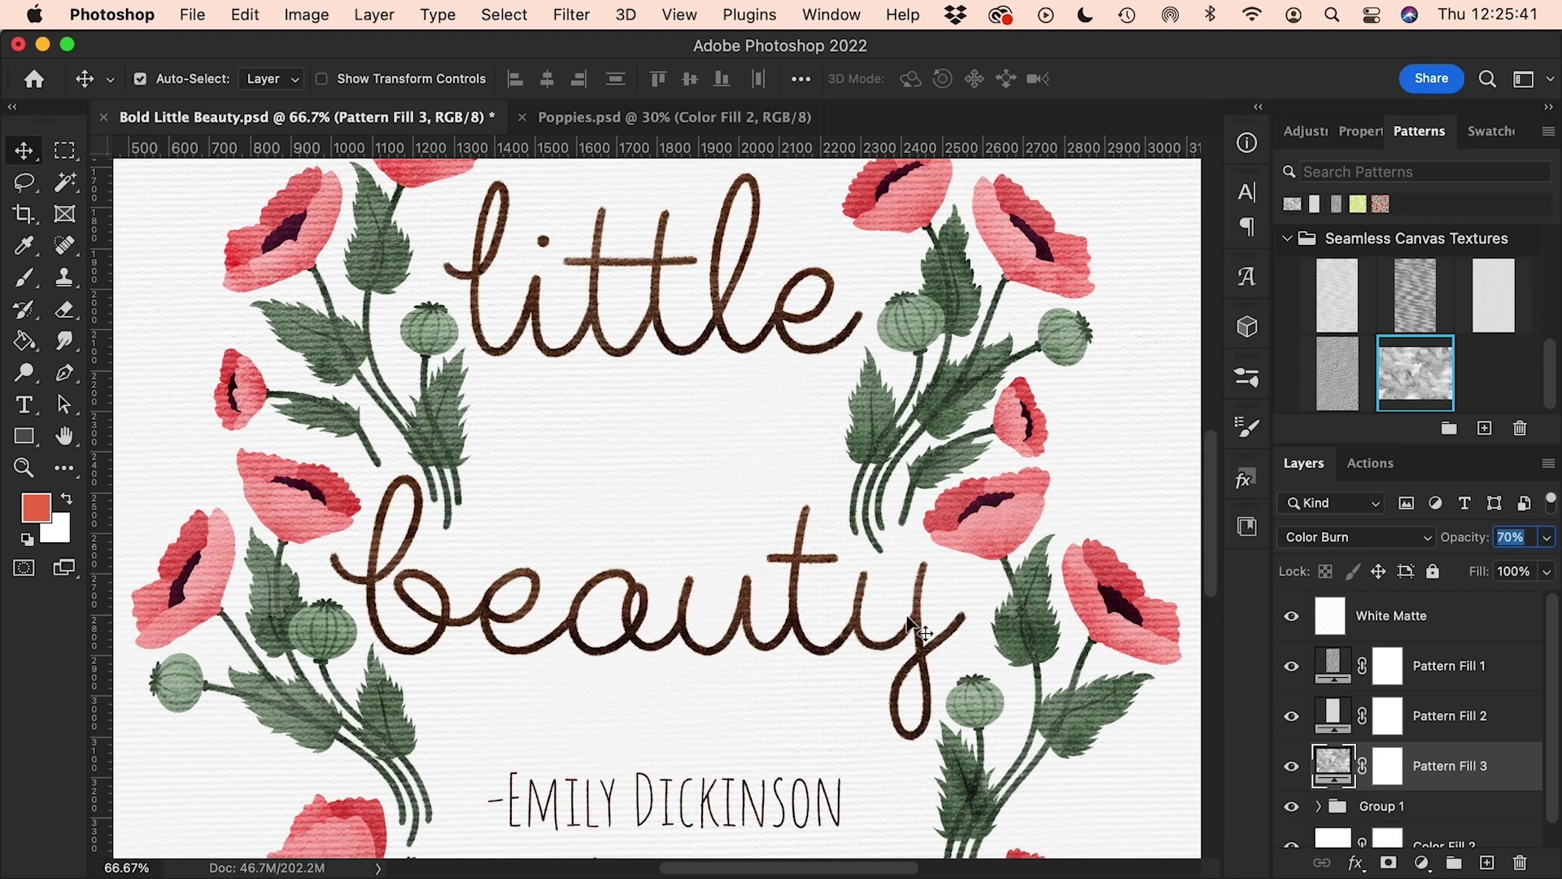
pyautogui.hscroll(5, 1074, 570)
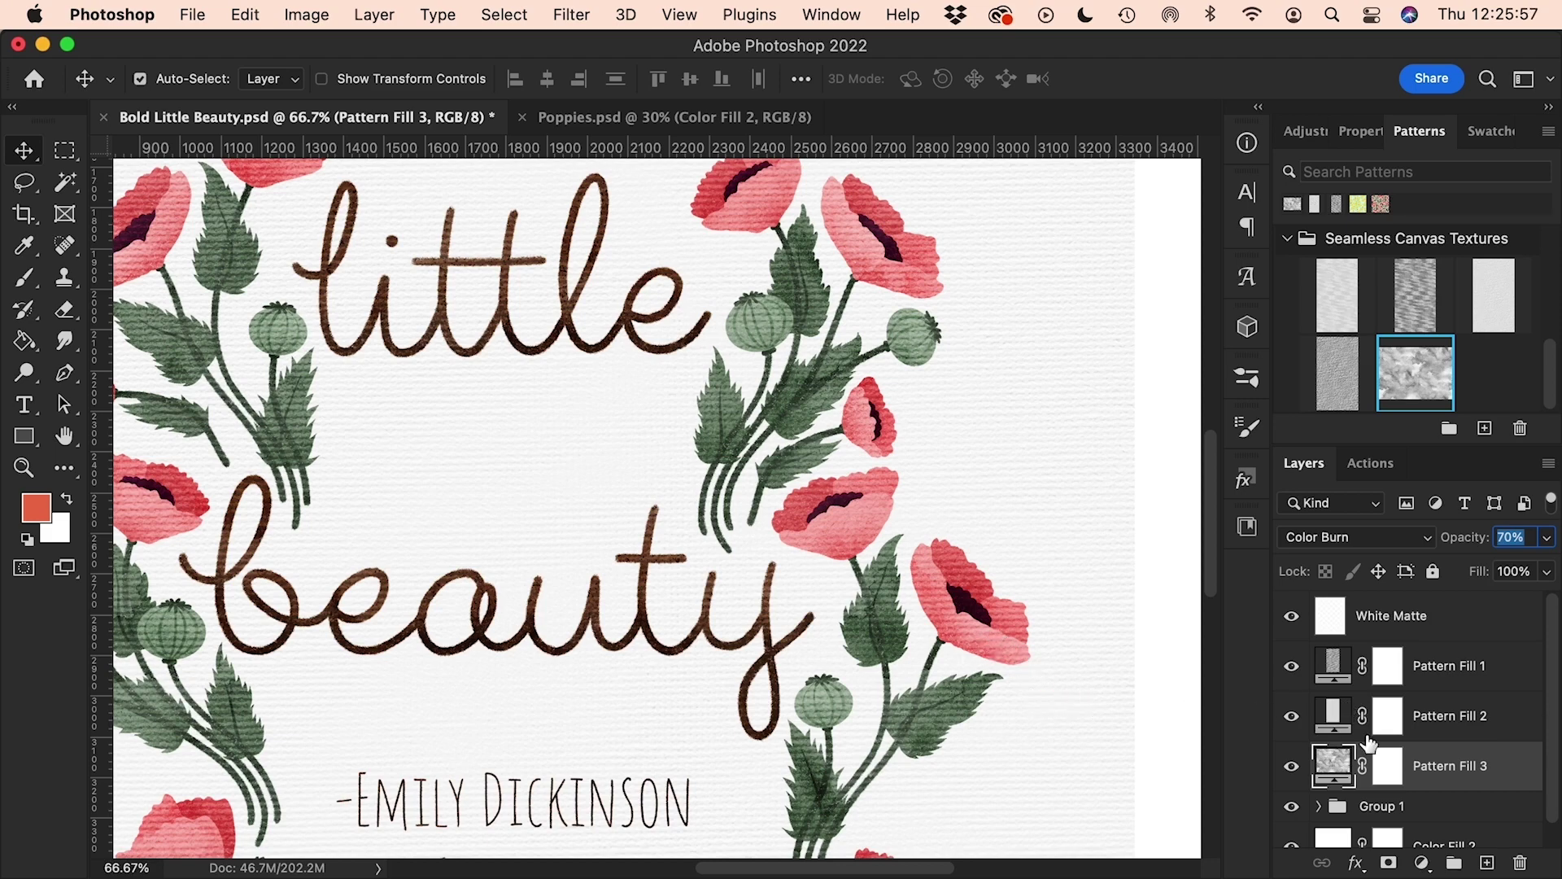
# Set the pattern scale of Pattern Fill 1 and Pattern Fill 2 to 50%, then fit the poster on screen.
pyautogui.doubleClick(1333, 672)
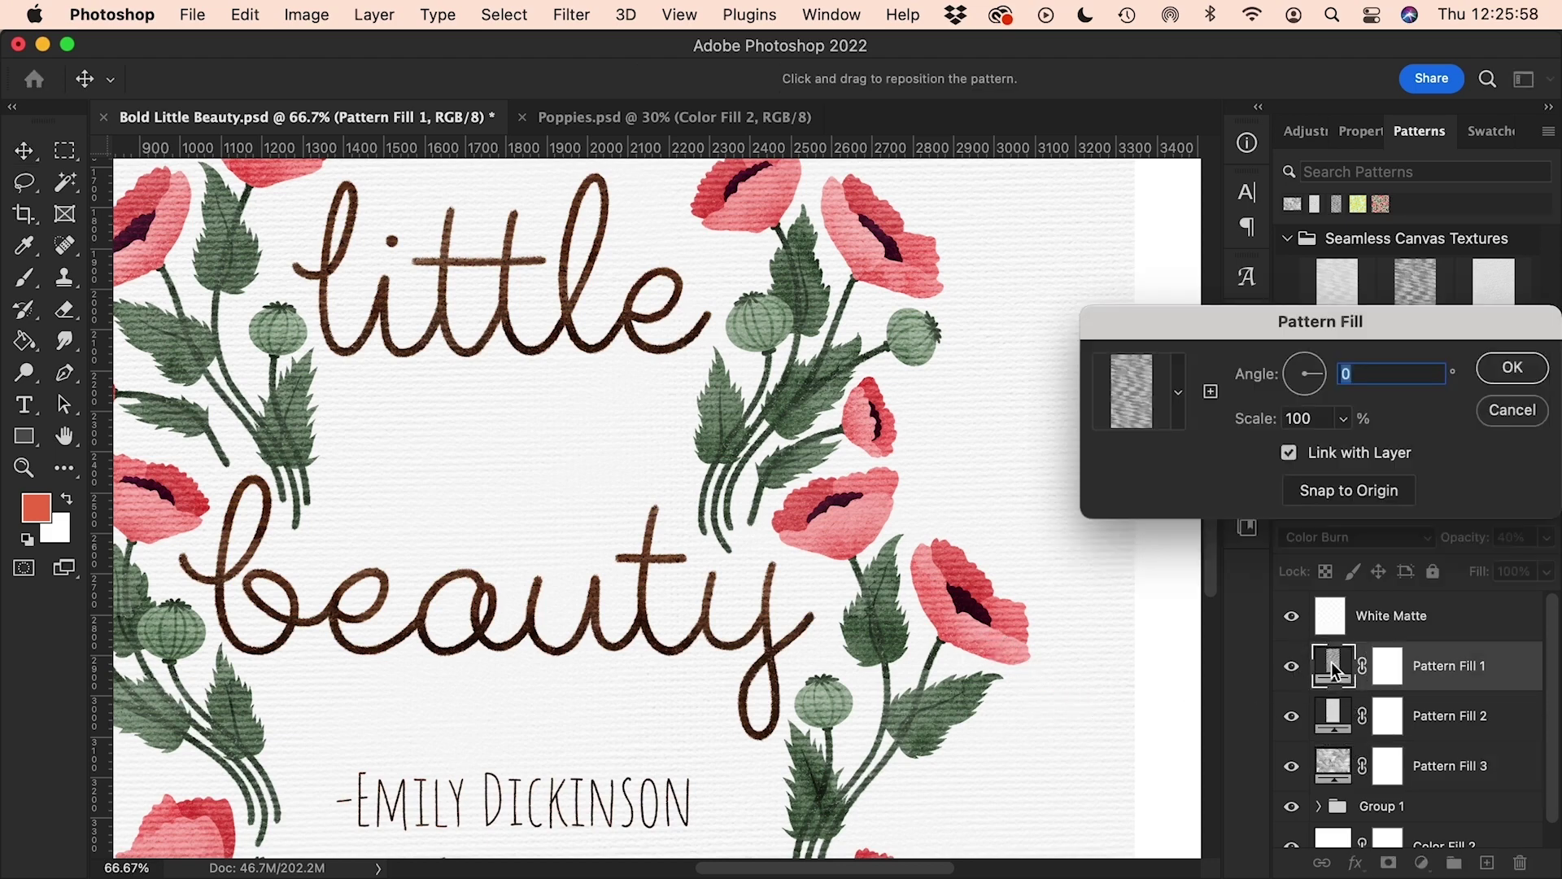
pyautogui.doubleClick(1308, 418)
pyautogui.write('50')
pyautogui.press('Return')
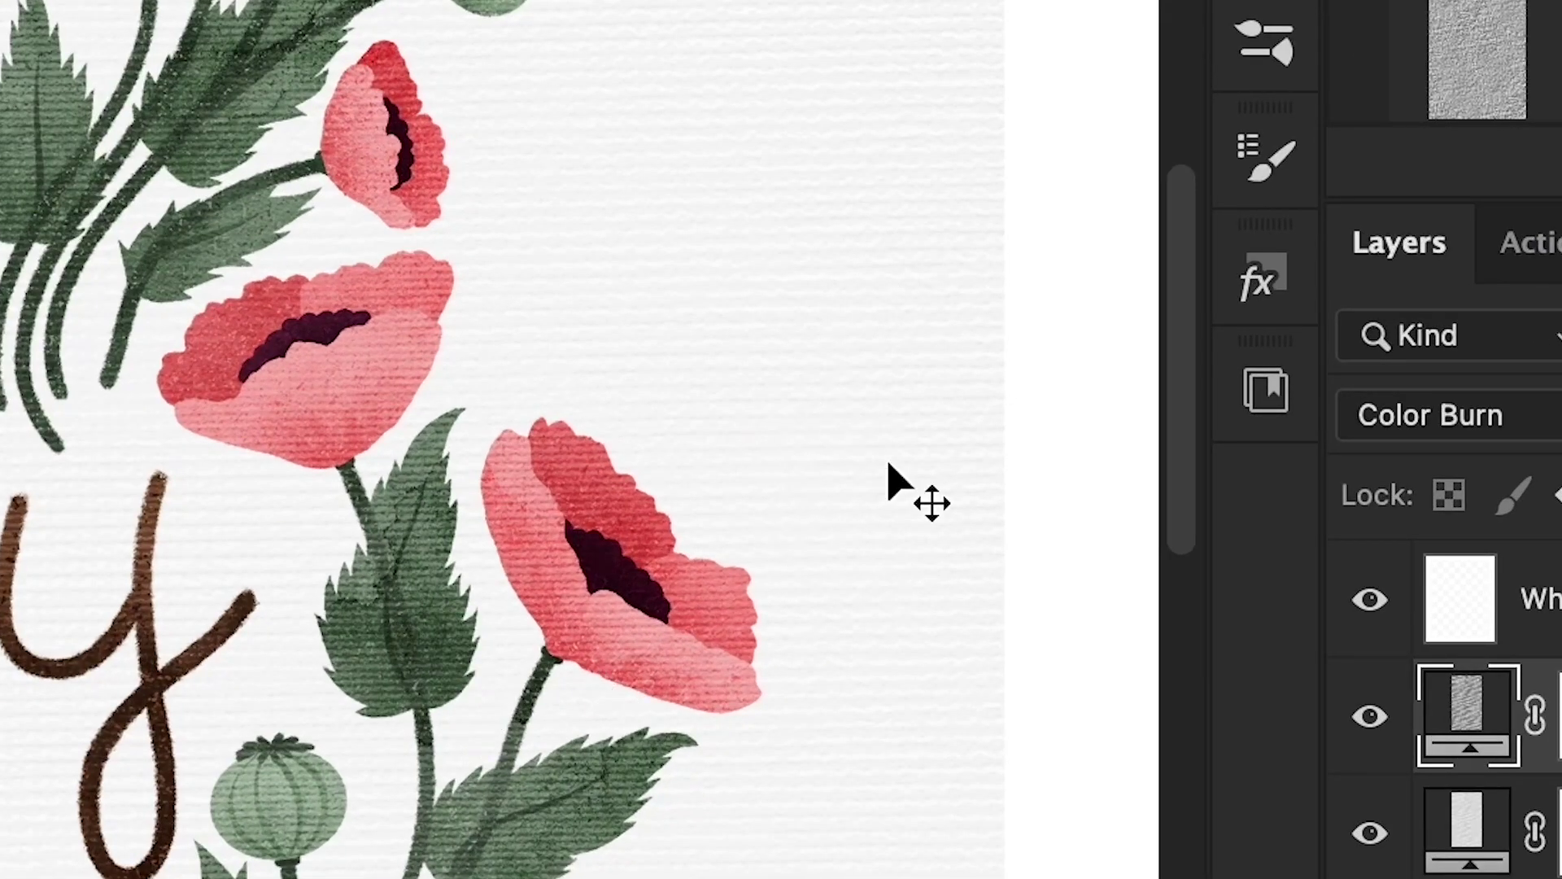
pyautogui.doubleClick(1468, 823)
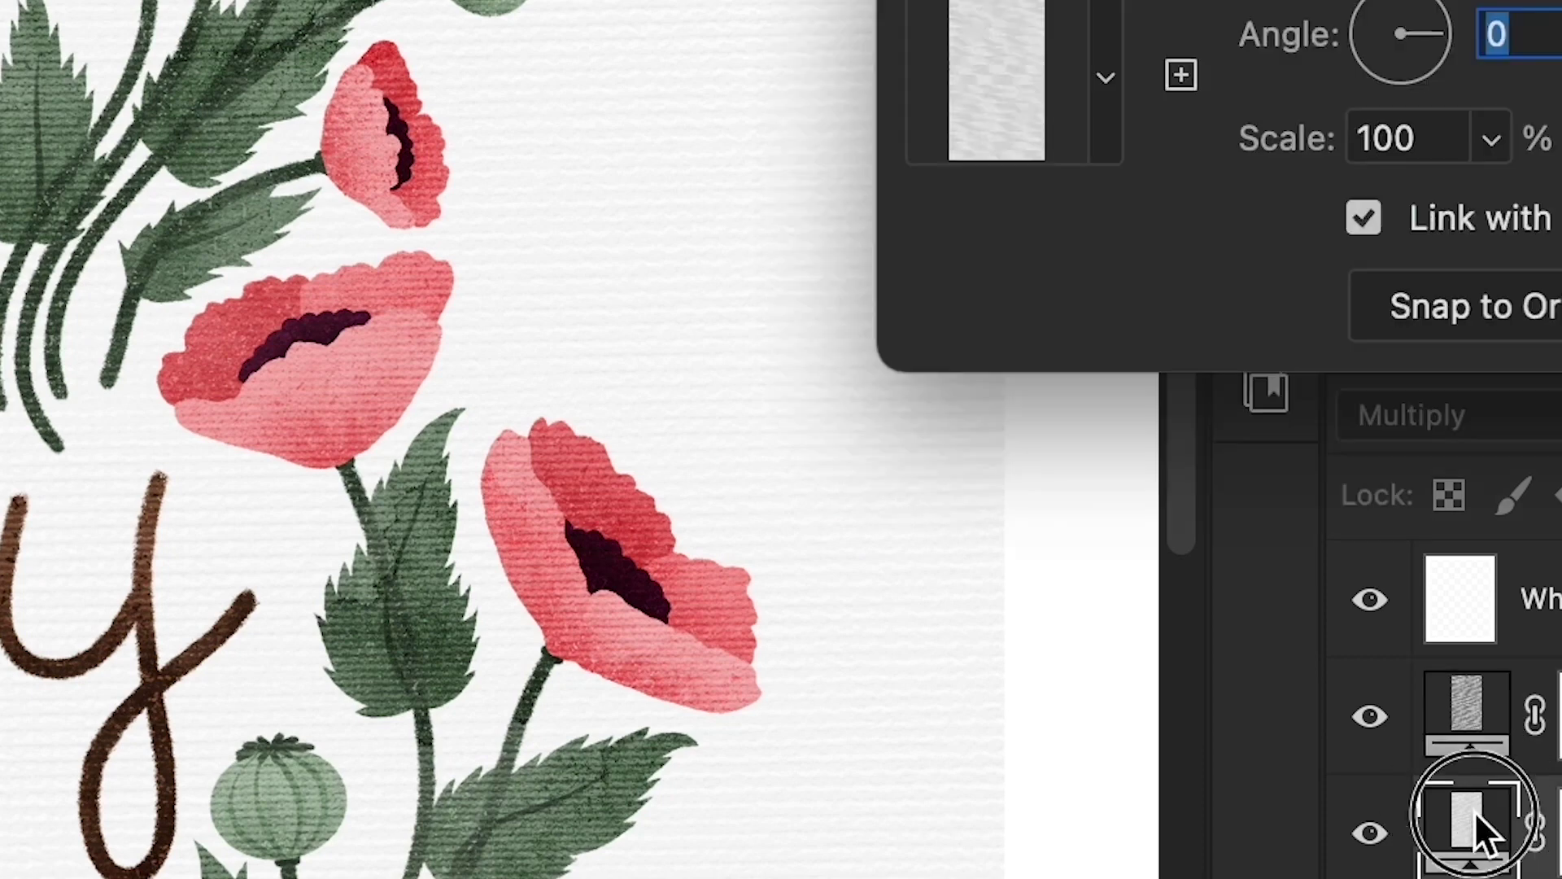
pyautogui.click(1448, 140)
pyautogui.write('50')
pyautogui.press('Return')
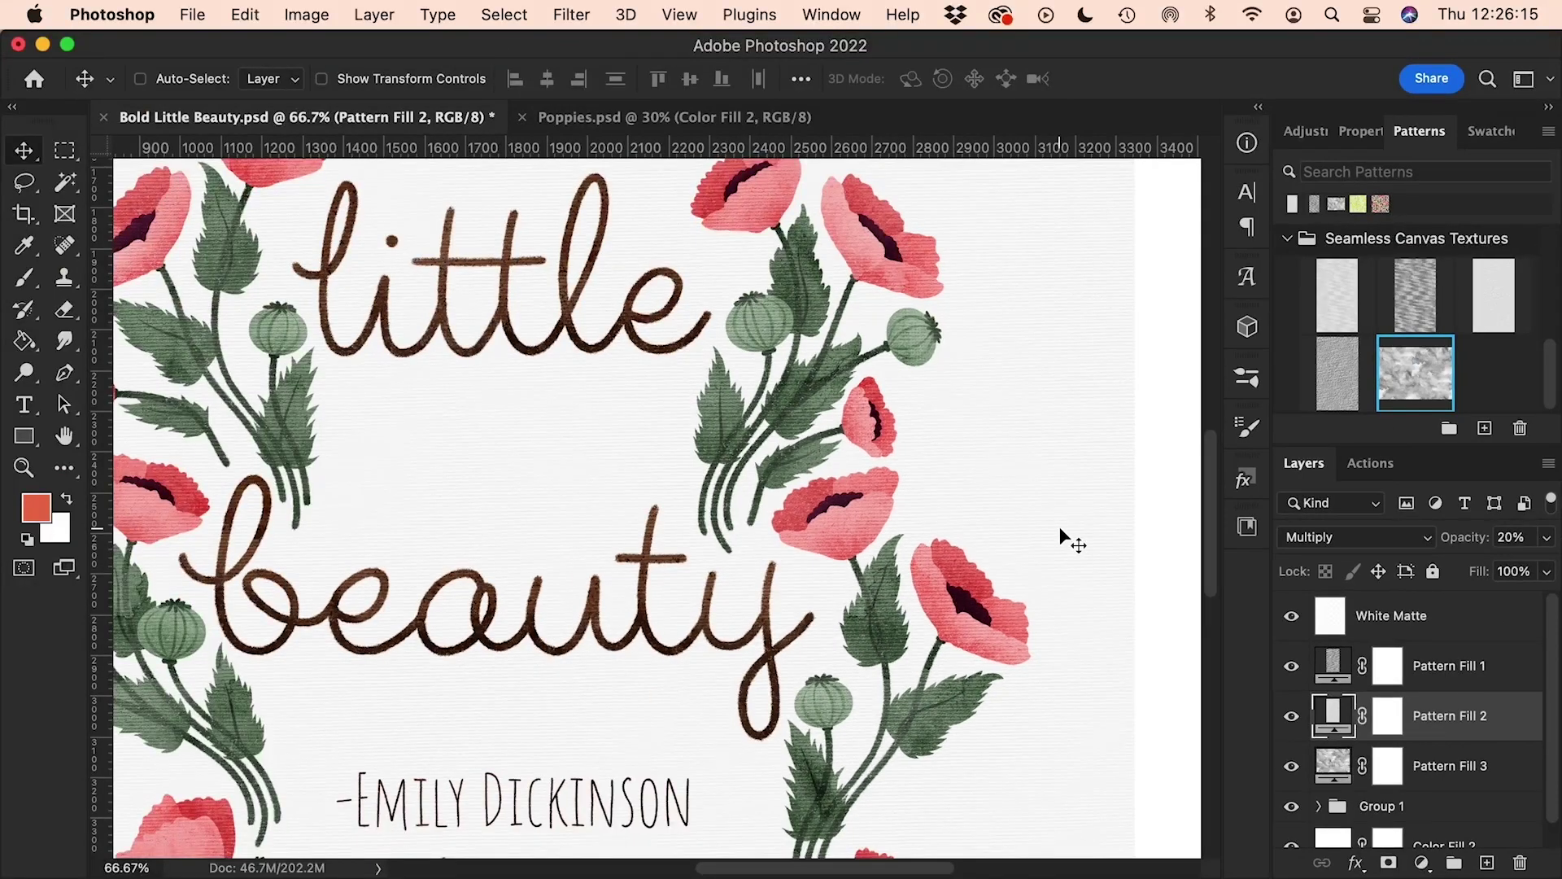
pyautogui.press('super+0')
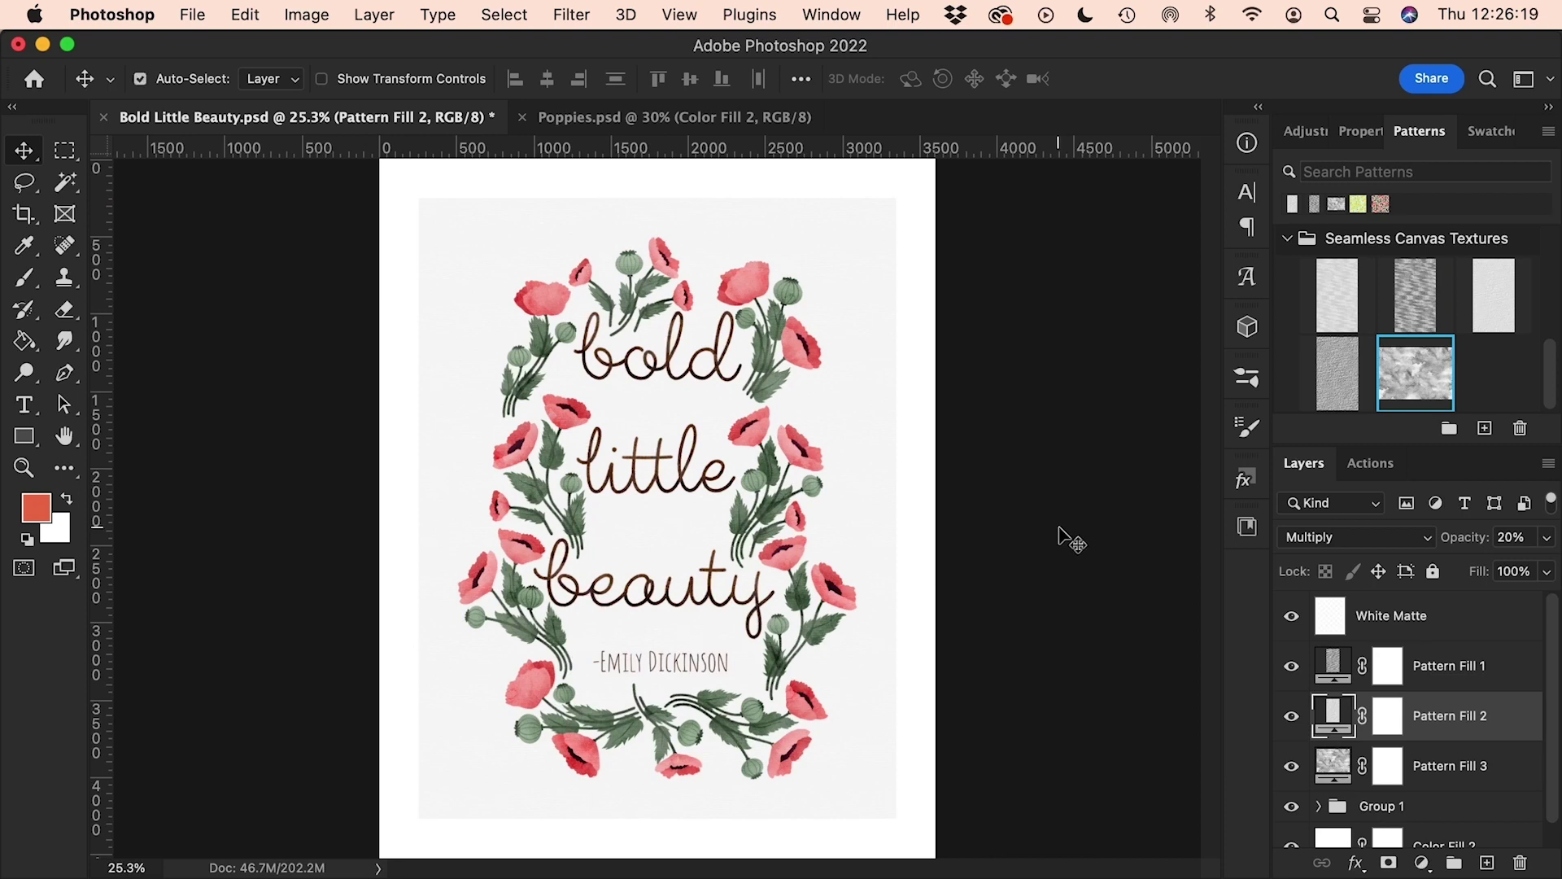
# Group Pattern Fill 1, 2 and 3 into Group 2.
pyautogui.click(1457, 680)
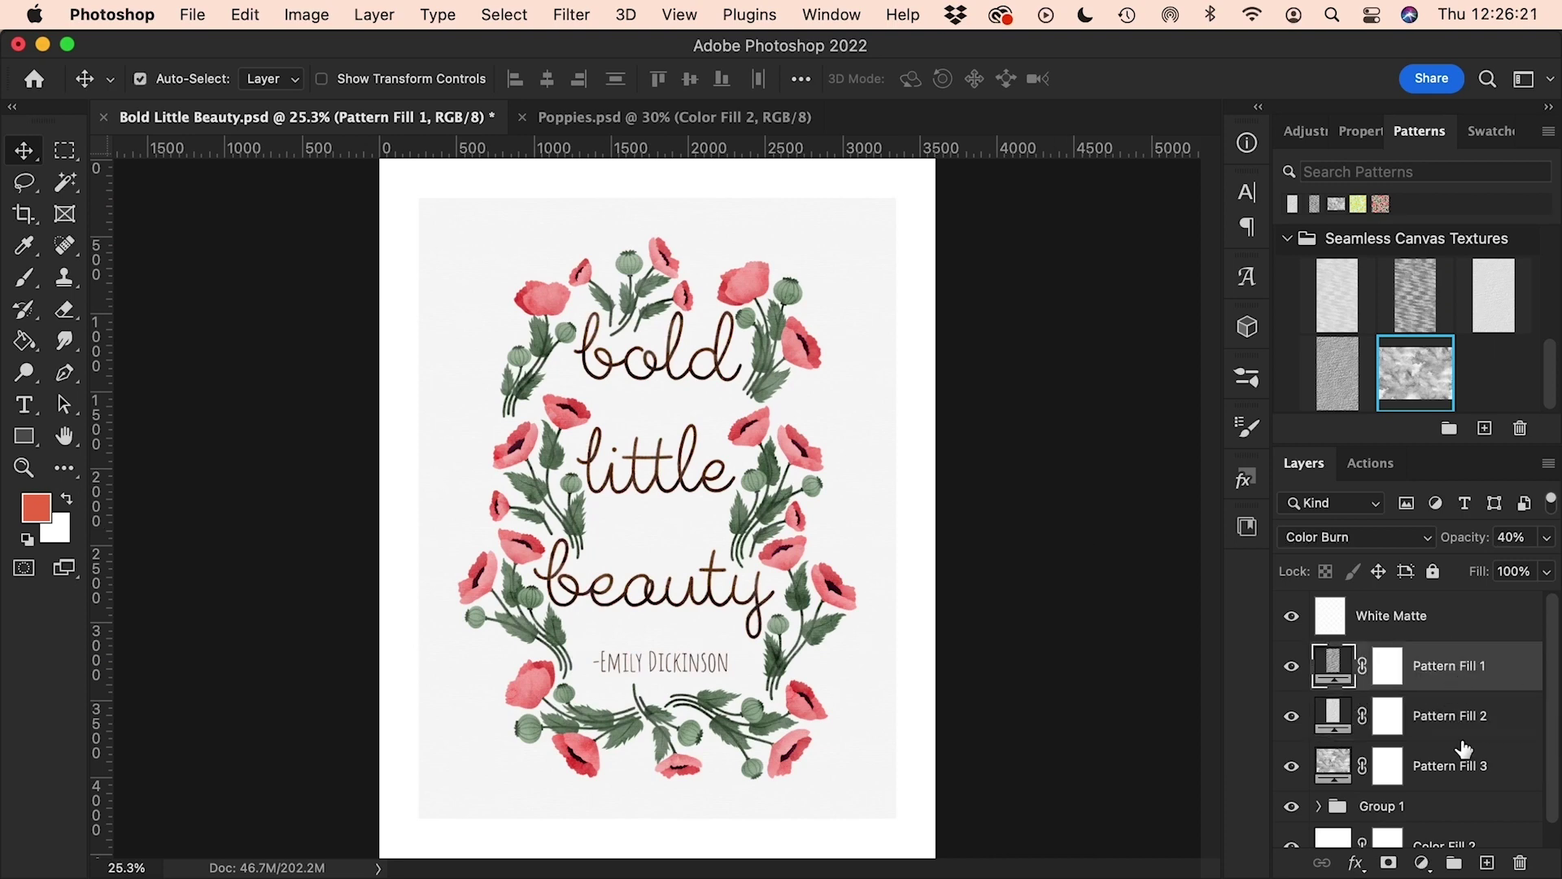
pyautogui.keyDown('shift'); pyautogui.click(1457, 781); pyautogui.keyUp('shift')
pyautogui.press('super+g')
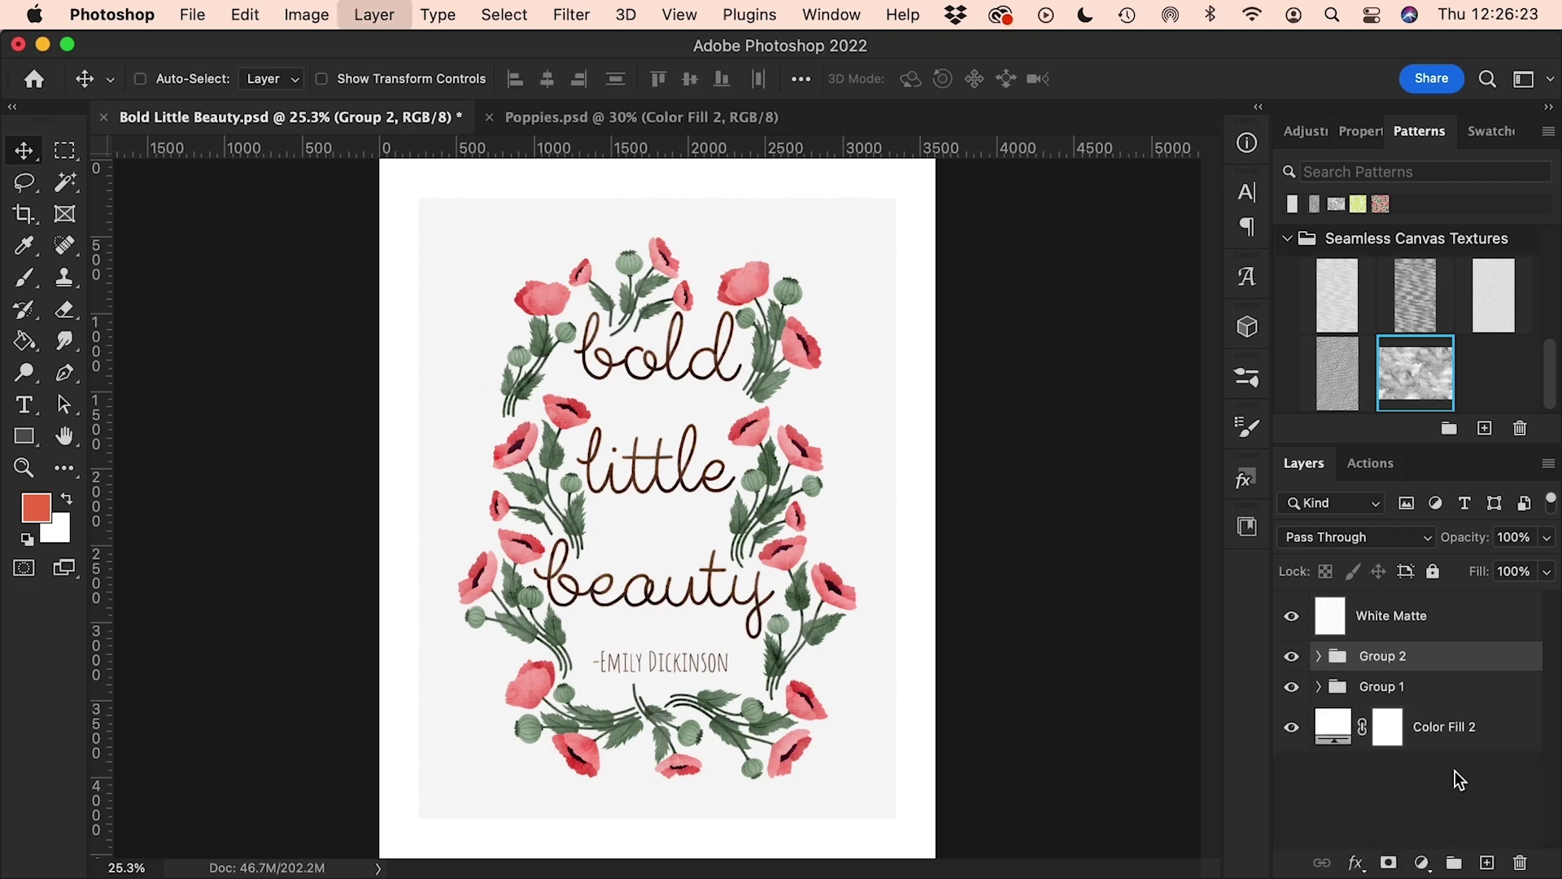
# Compare the poster with and without Group 2's textures, close up and fitted to screen.
pyautogui.click(1293, 658)
pyautogui.click(1292, 658)
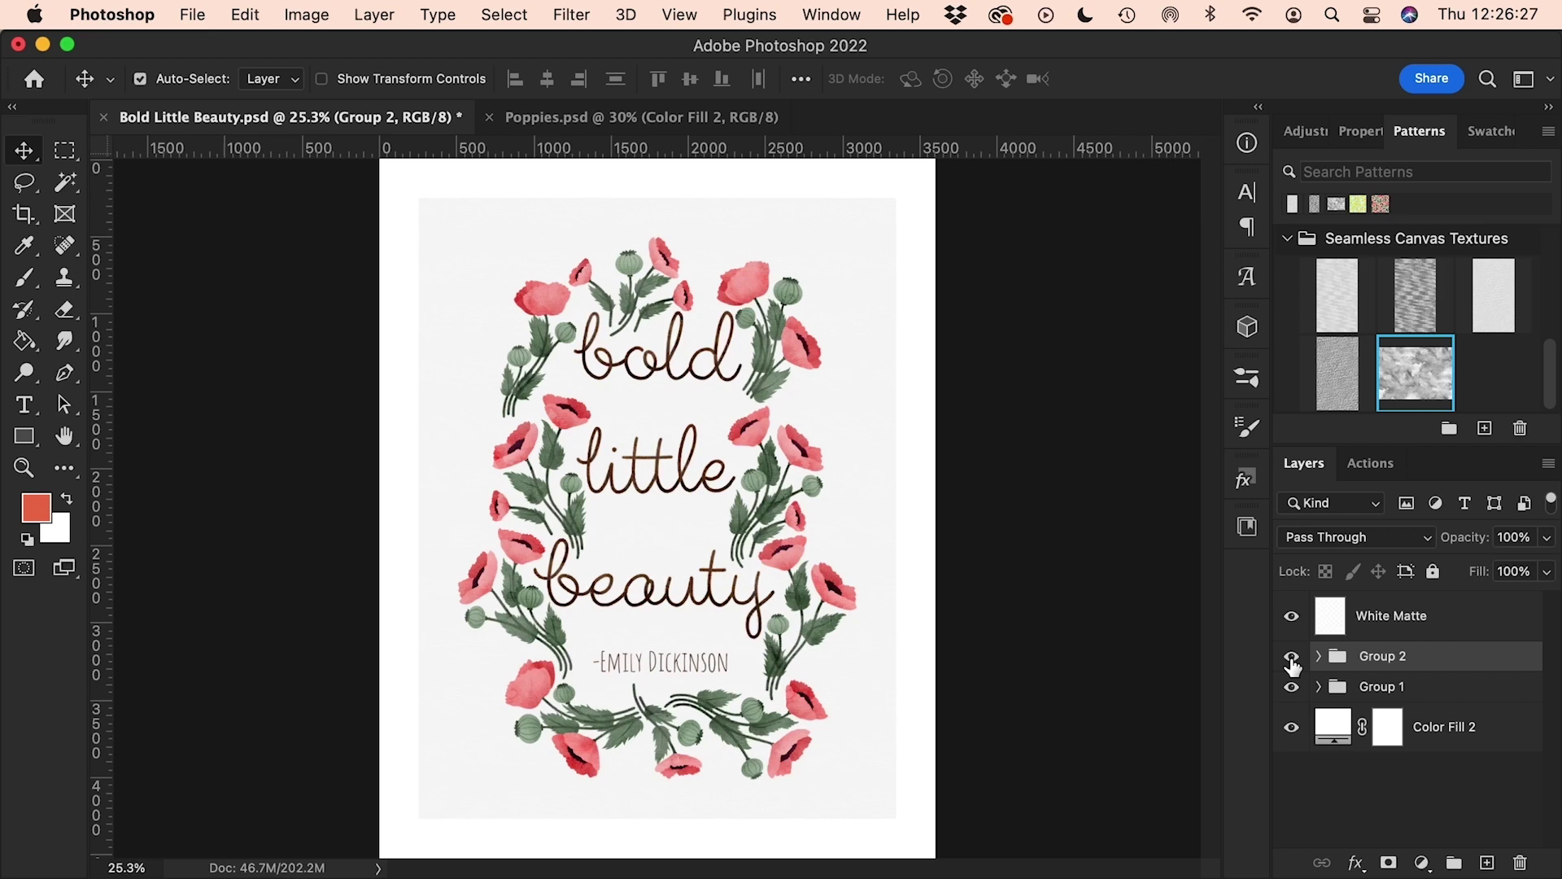
pyautogui.click(1292, 657)
pyautogui.click(1292, 658)
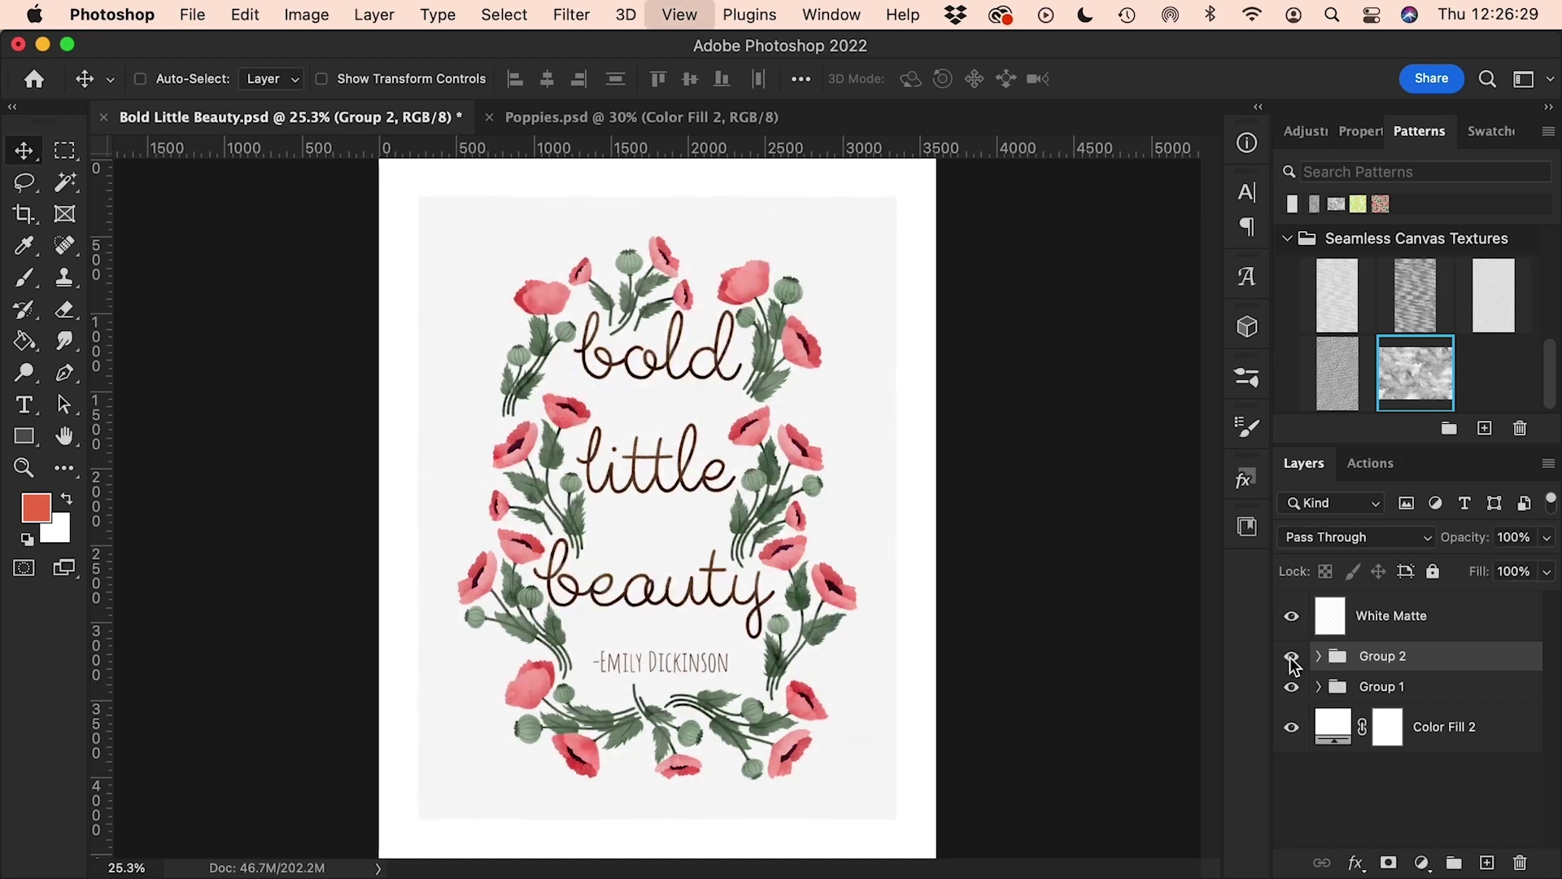
pyautogui.press('super+plus')
pyautogui.press('super+plus')
pyautogui.click(1292, 658)
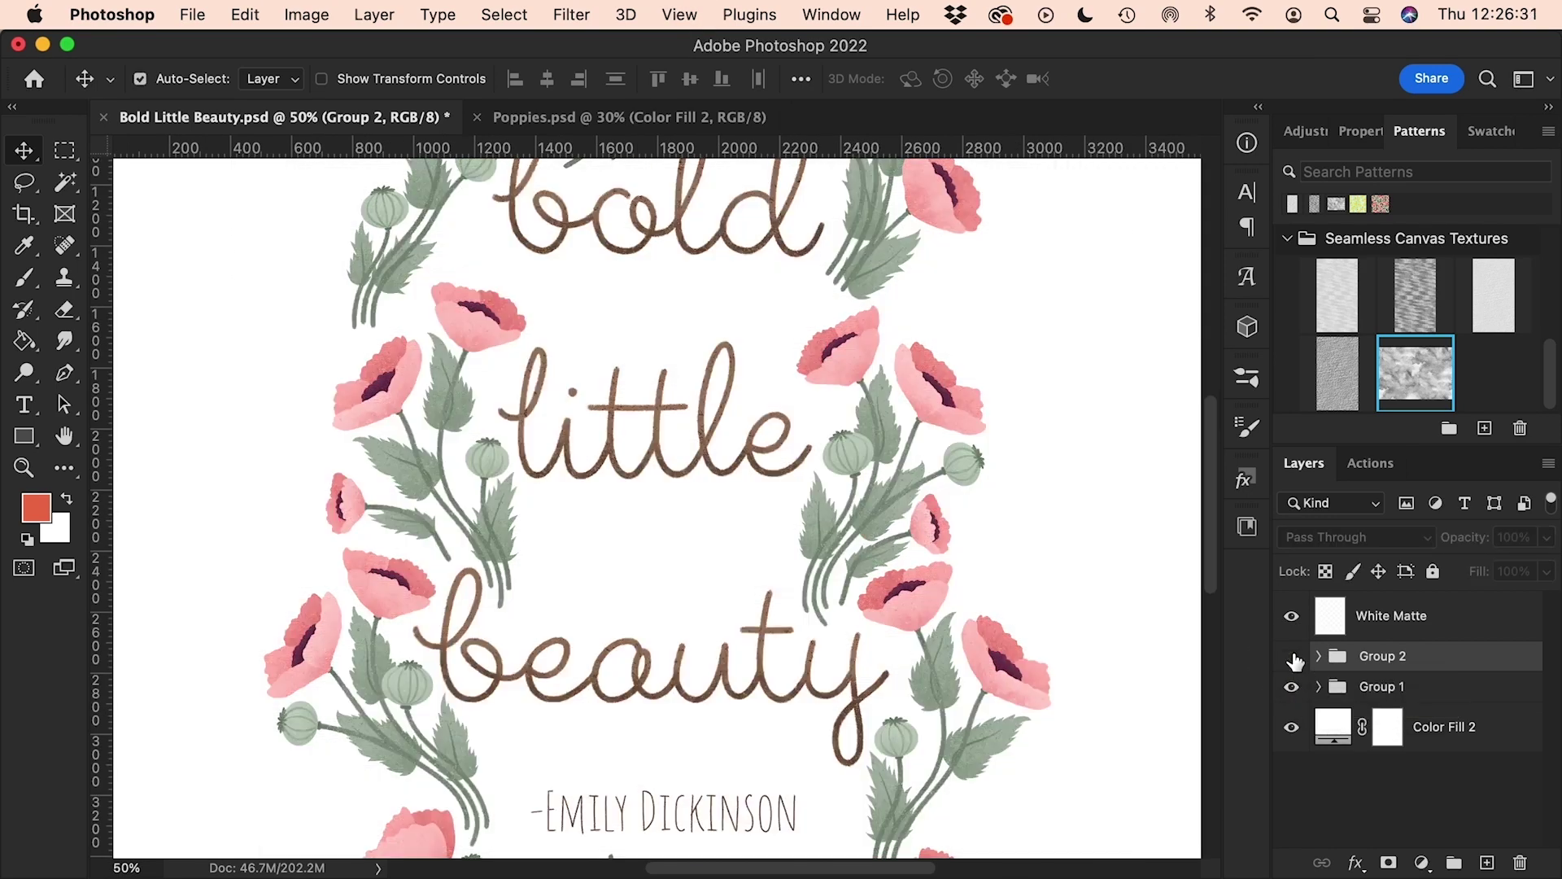
pyautogui.click(1292, 657)
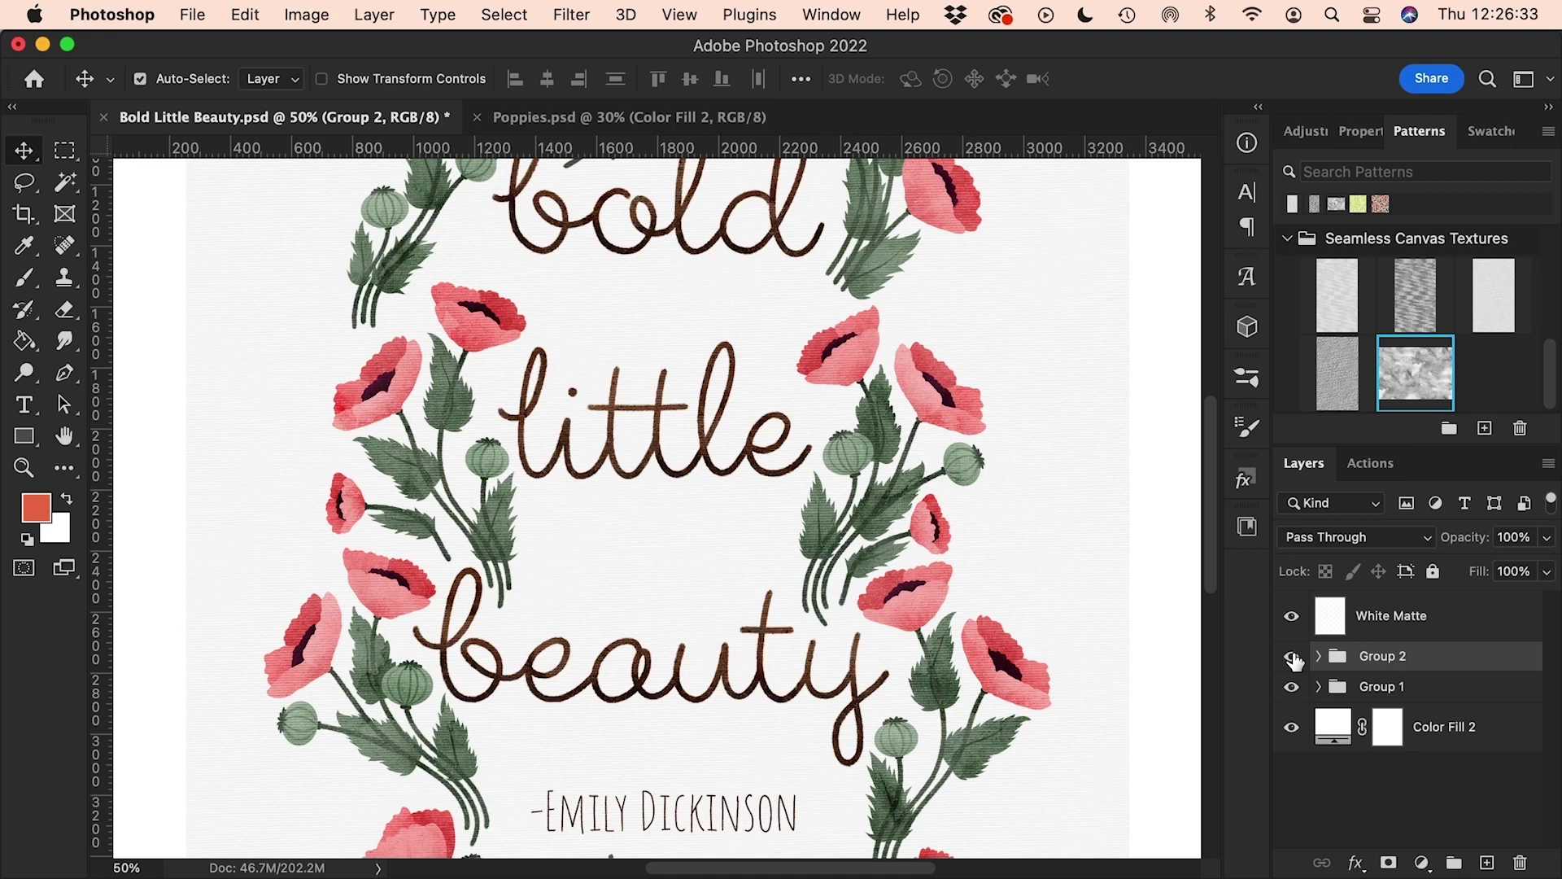
pyautogui.click(1292, 658)
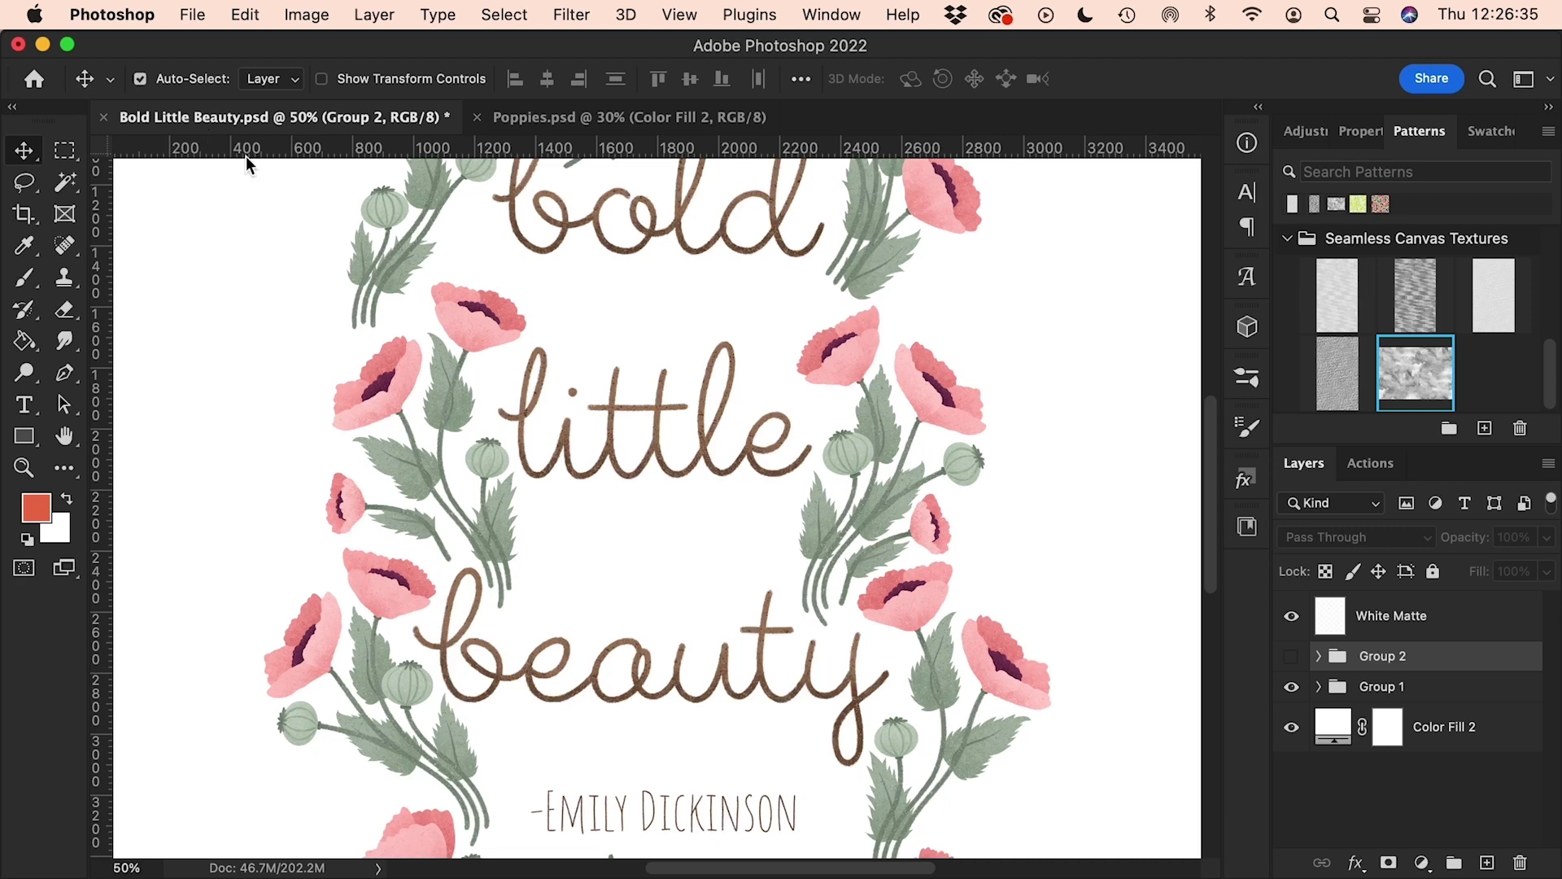
pyautogui.click(1291, 655)
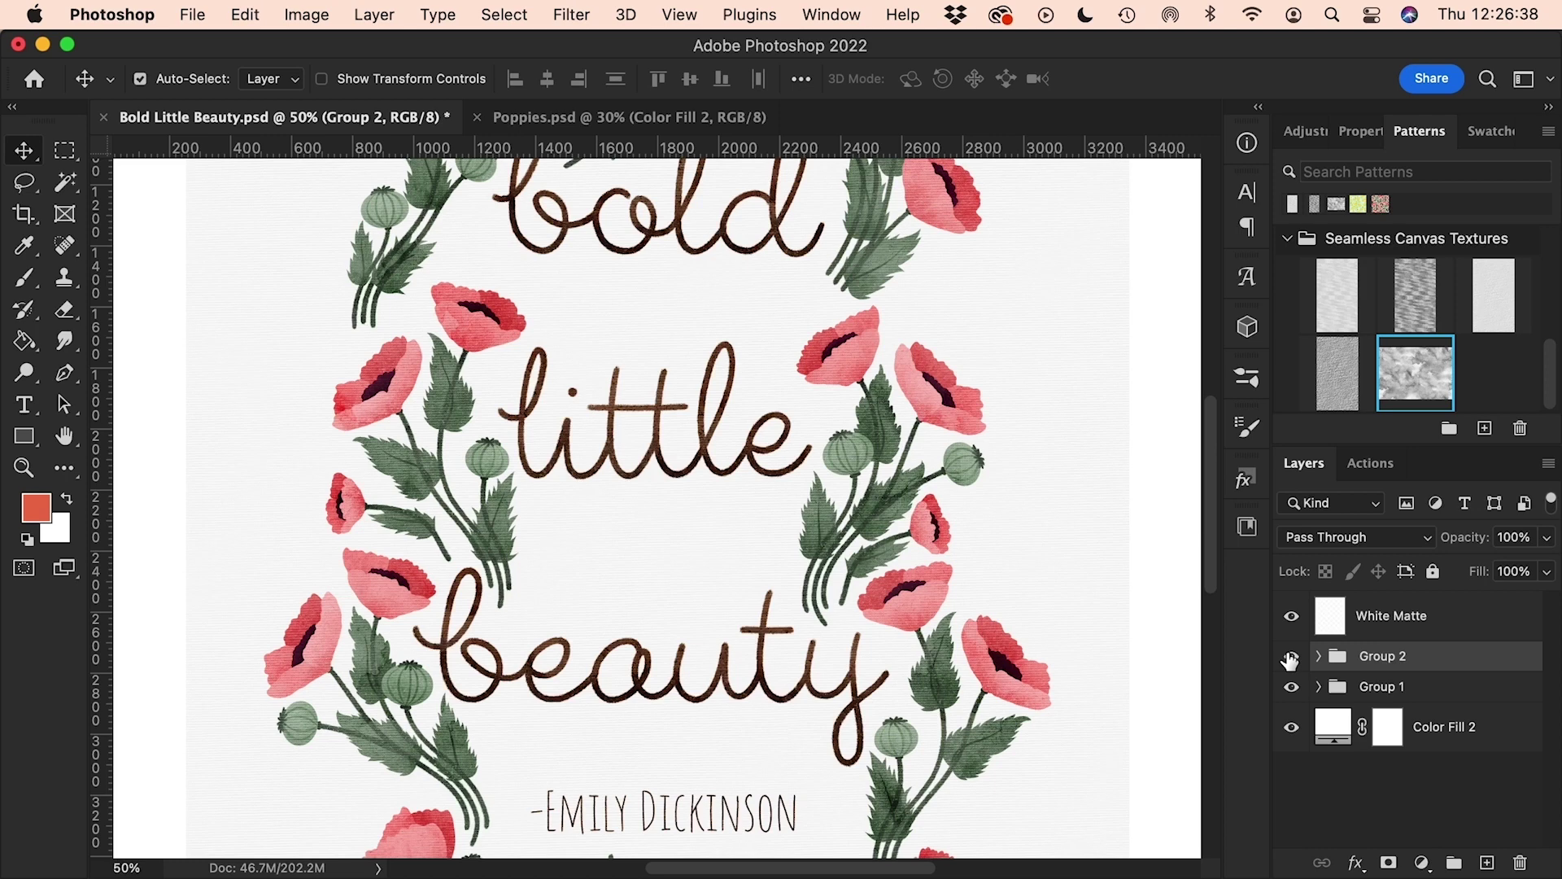
pyautogui.press('super+0')
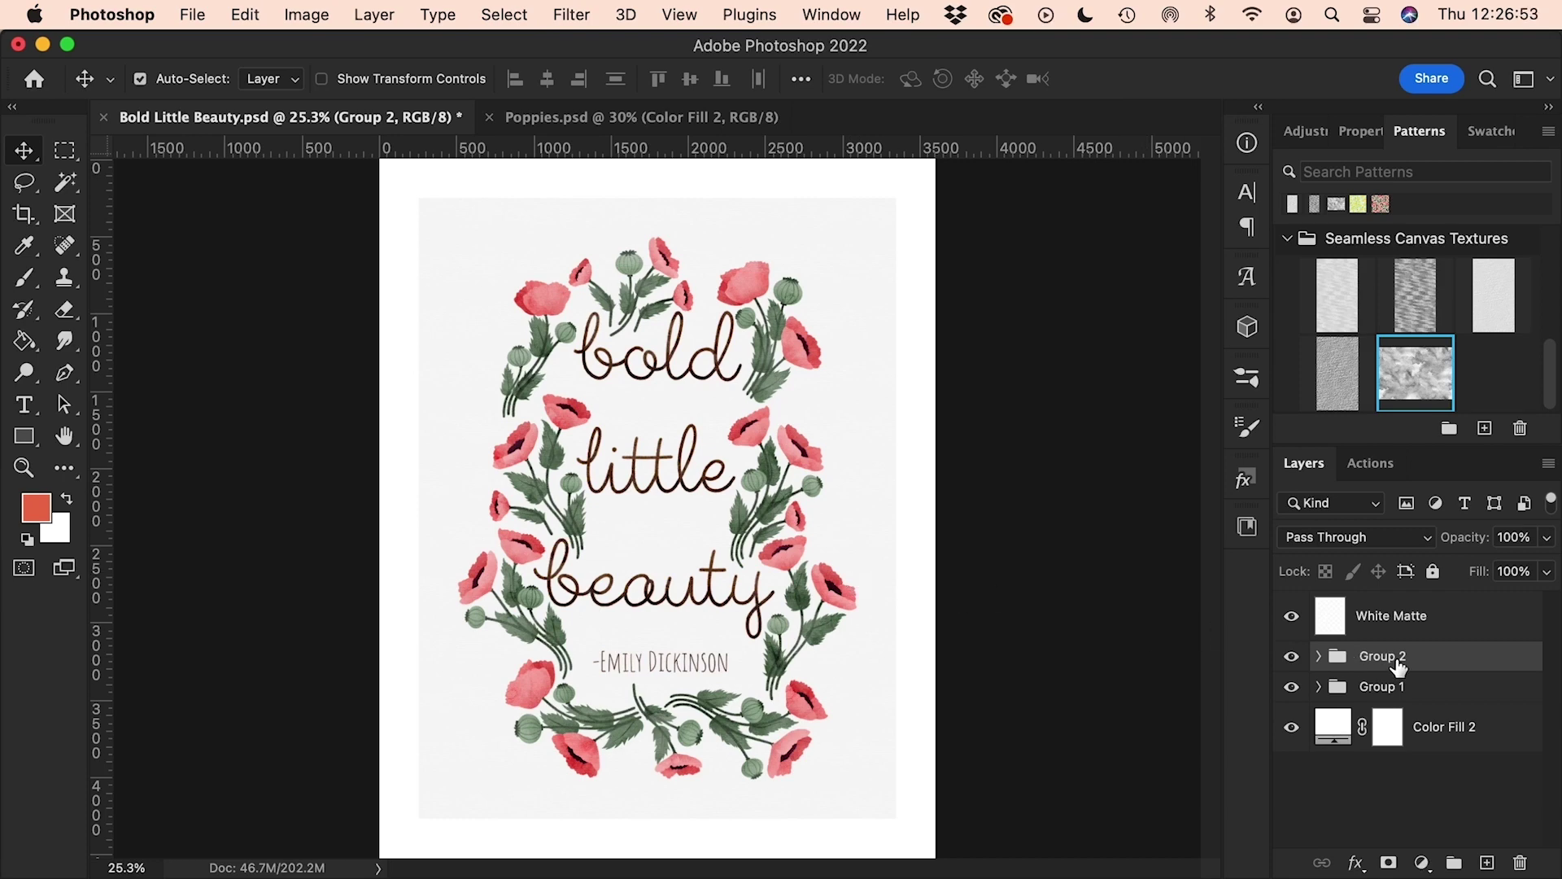
# Hide the White Matte border and the Group 2 texture group.
pyautogui.click(1292, 616)
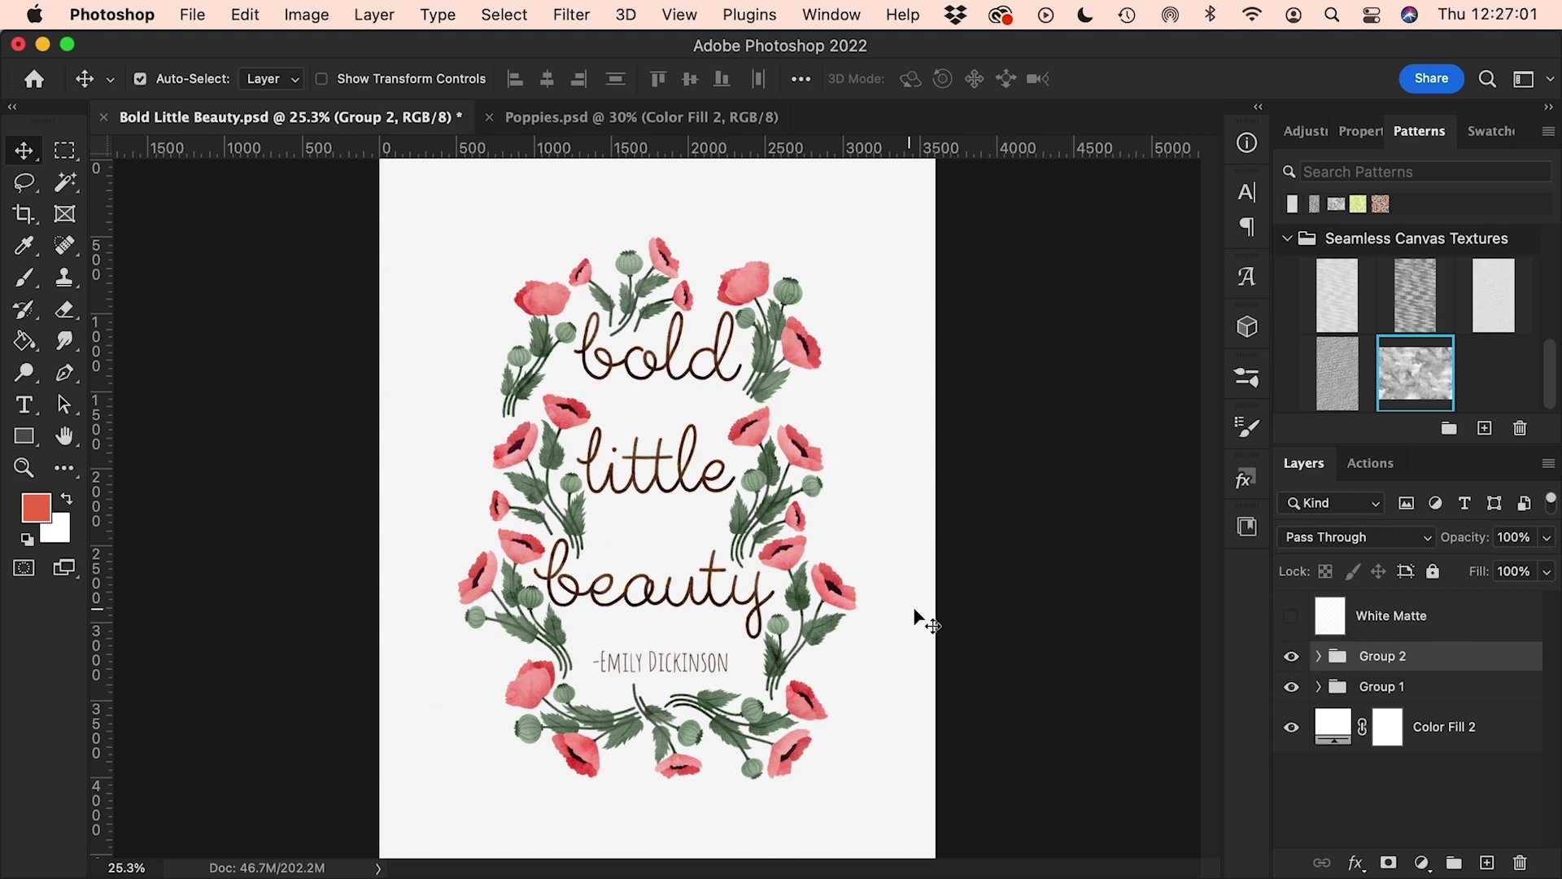
pyautogui.click(1293, 659)
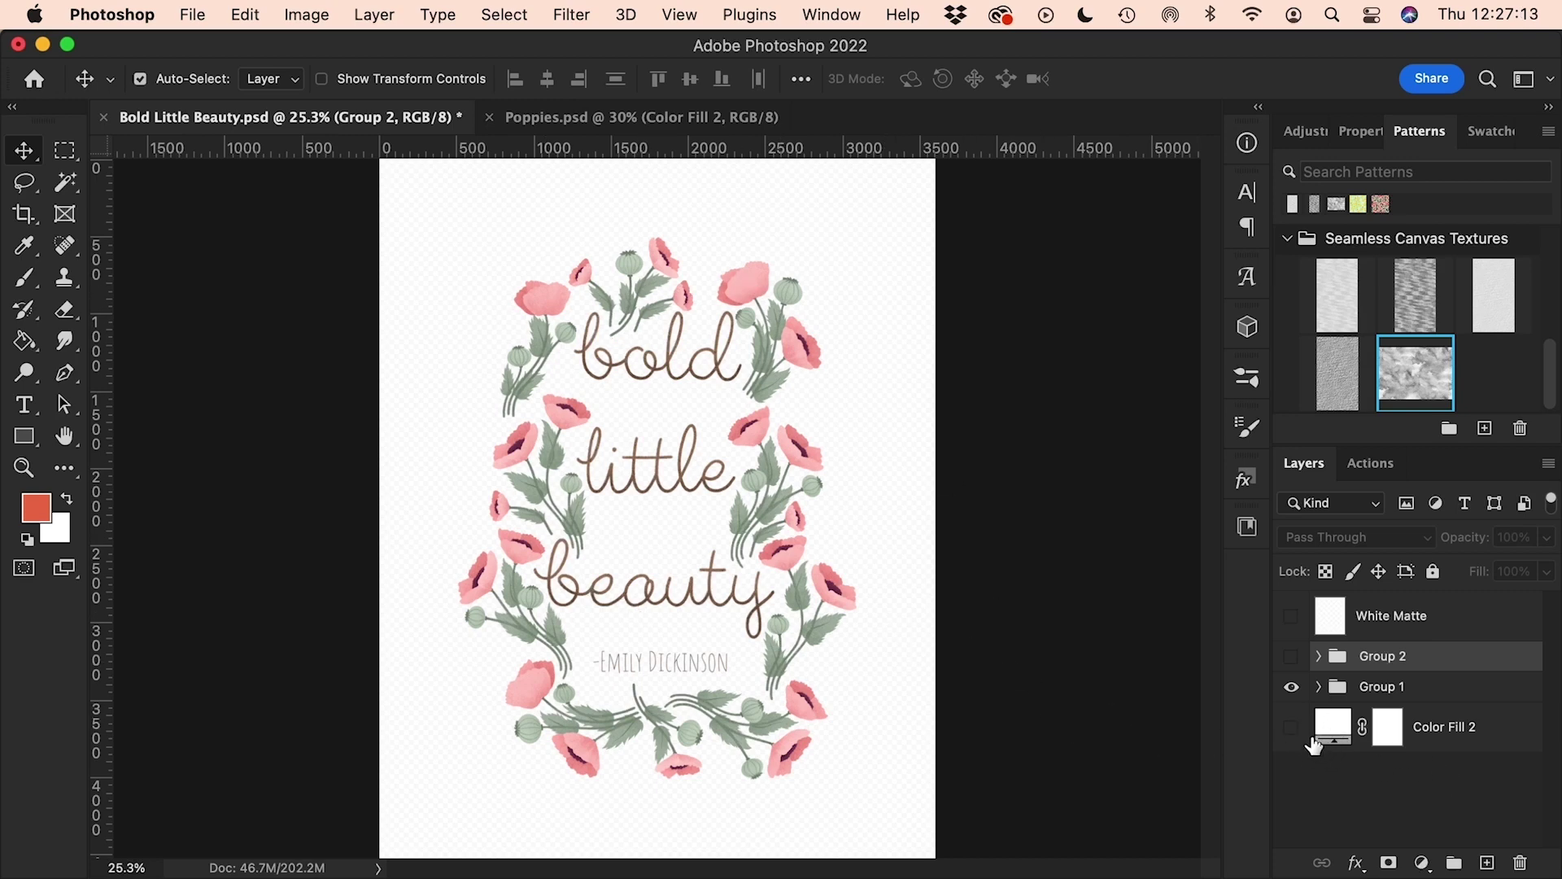
# Compare the background, artwork and texture layers on and off, keeping Group 2 and the white background visible.
pyautogui.click(1292, 727)
pyautogui.click(1290, 686)
pyautogui.click(1290, 686)
pyautogui.click(1292, 656)
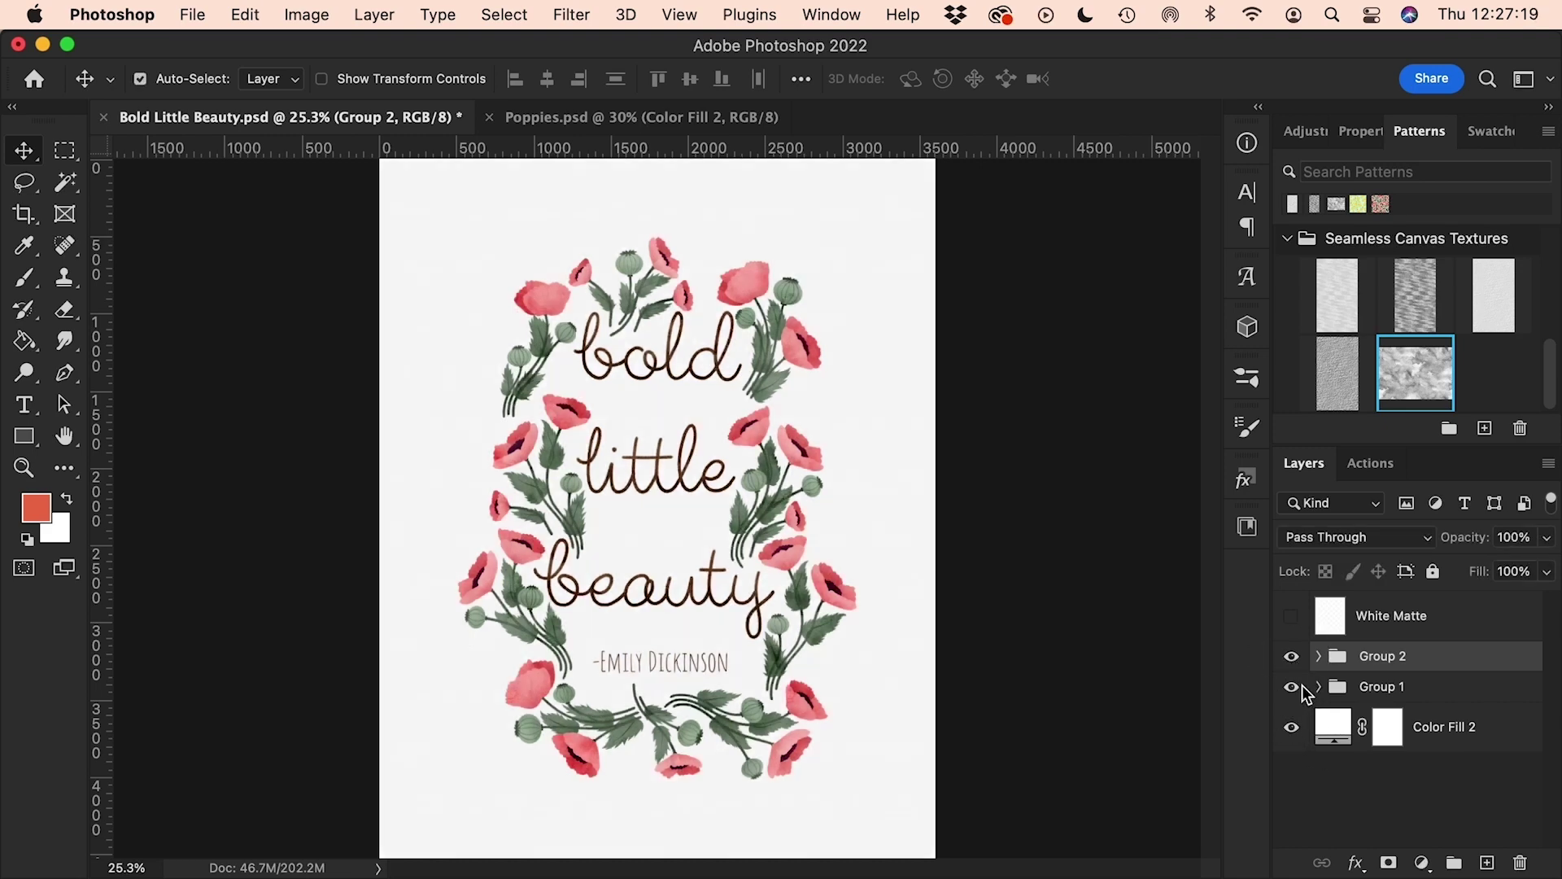
pyautogui.click(1293, 728)
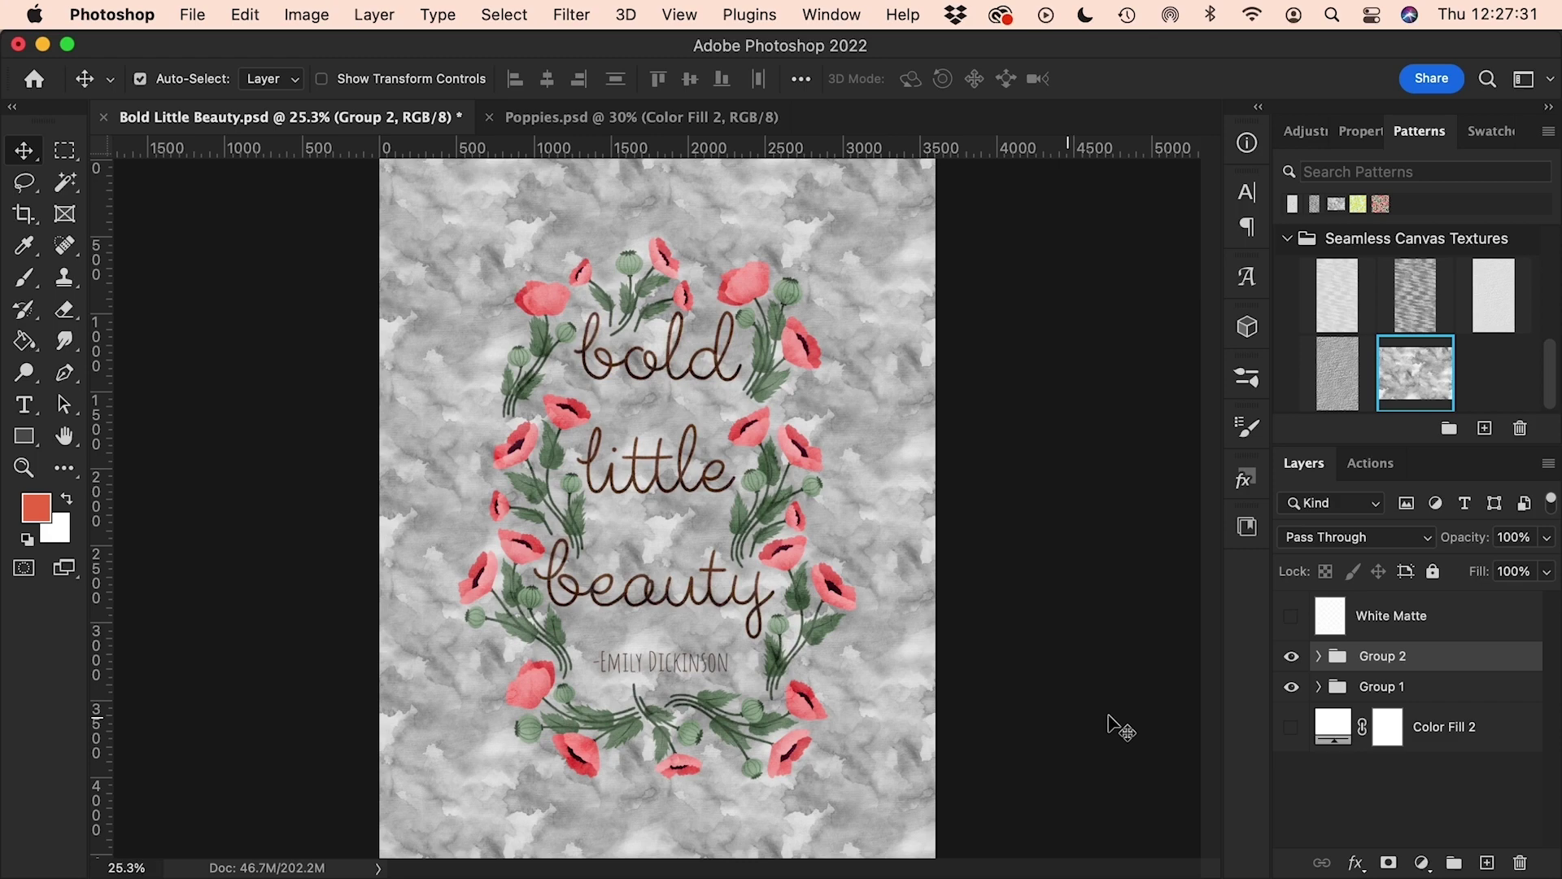
pyautogui.click(1291, 728)
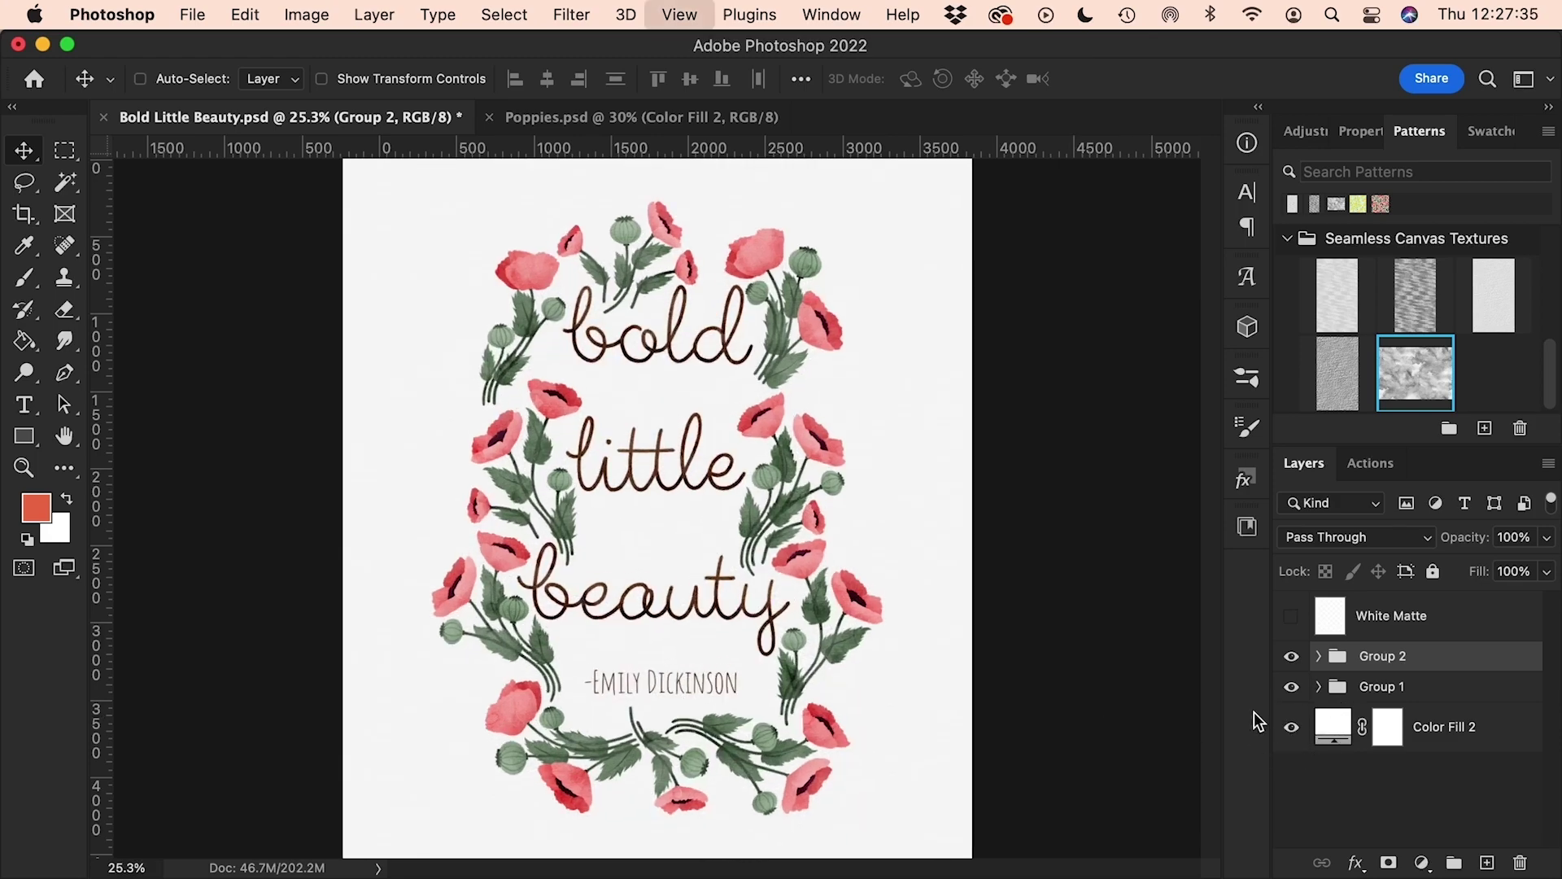
pyautogui.press('super+equal')
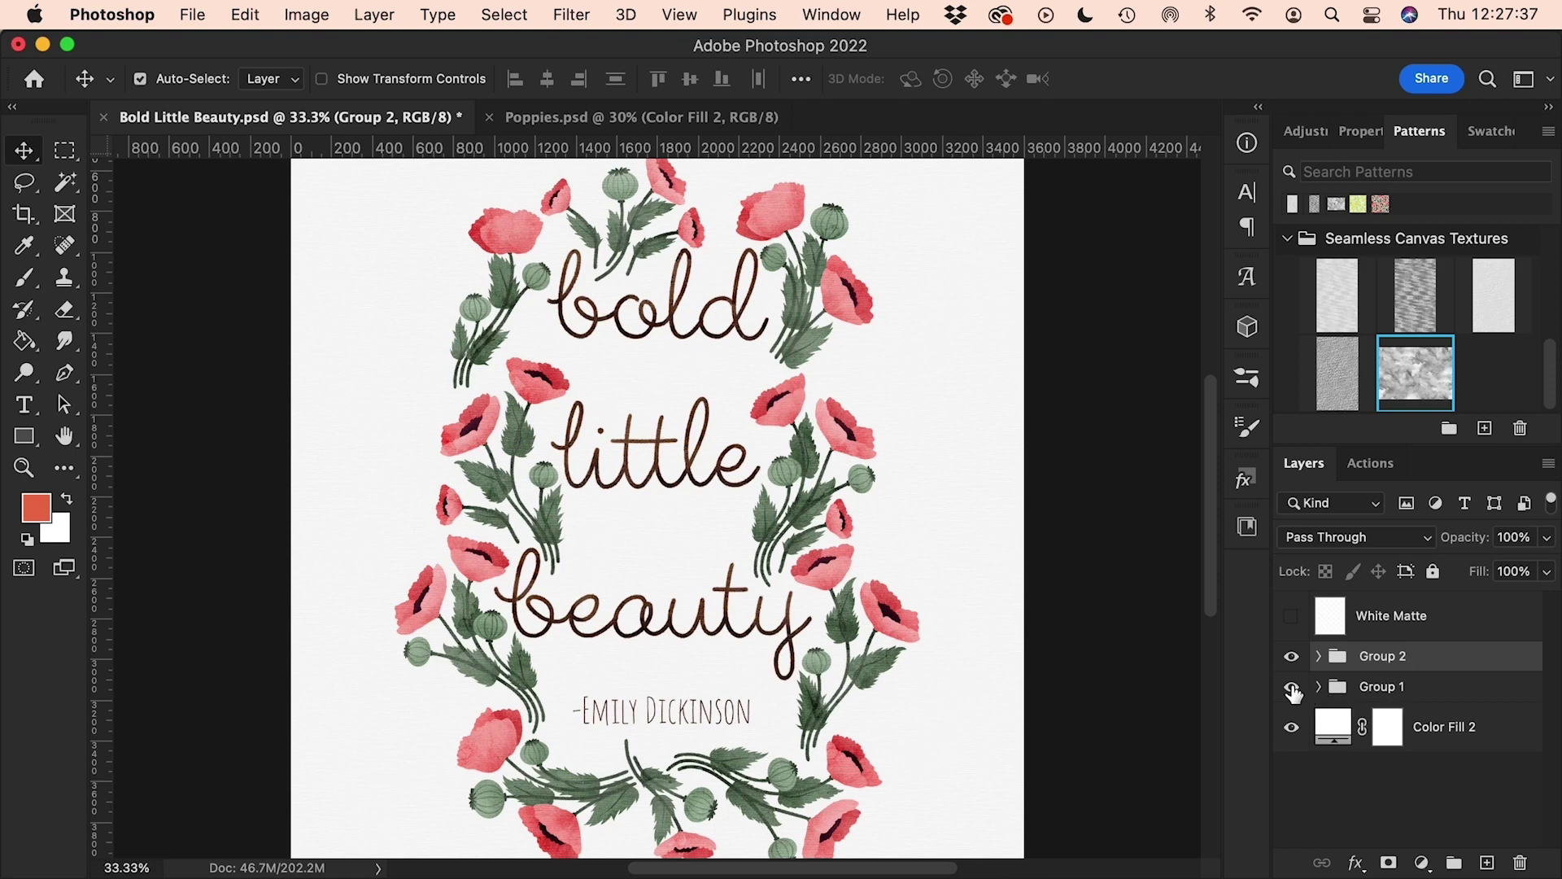
pyautogui.click(1292, 687)
pyautogui.click(1292, 687)
# Duplicate Group 1, merge the copy into one layer, and hide the original Group 1.
pyautogui.click(1355, 697)
pyautogui.press('super+j')
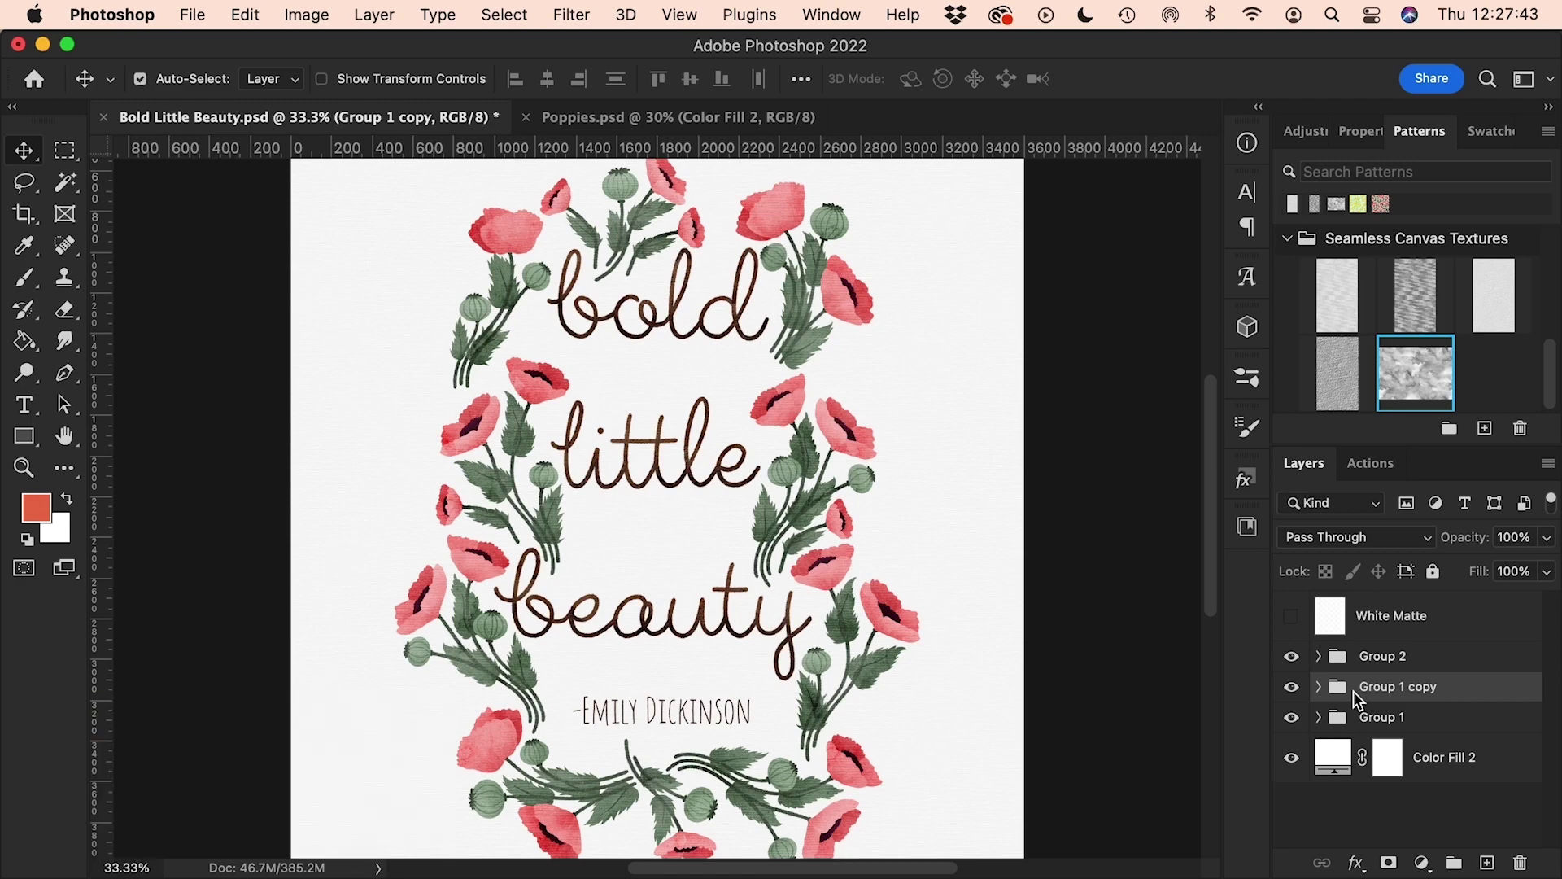
pyautogui.rightClick(1413, 690)
pyautogui.scroll(-10, 1296, 721)
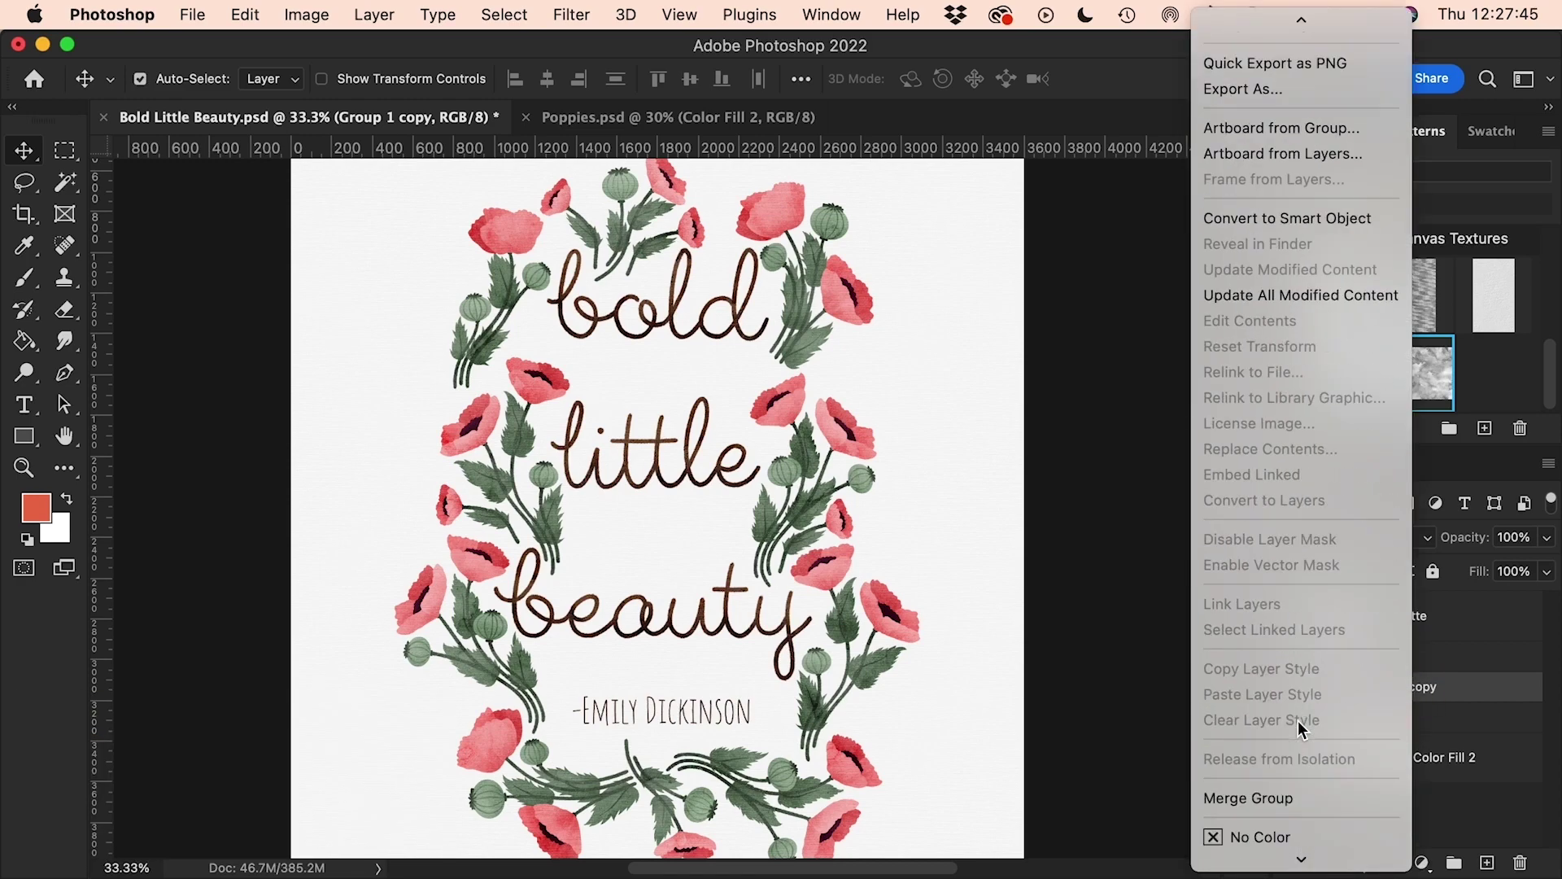
pyautogui.click(1241, 722)
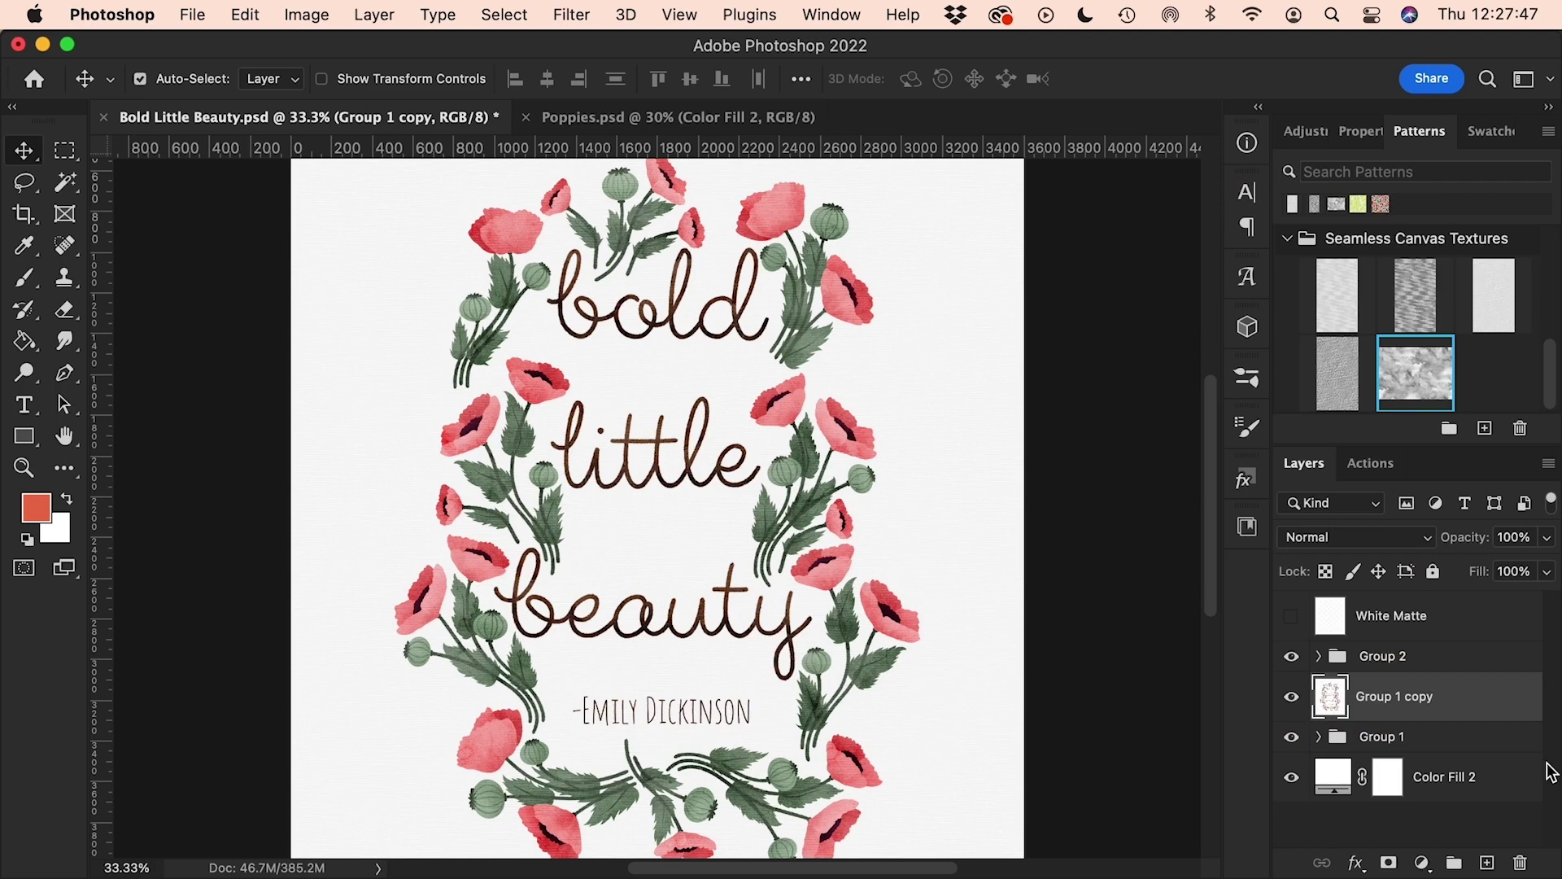
pyautogui.click(1292, 736)
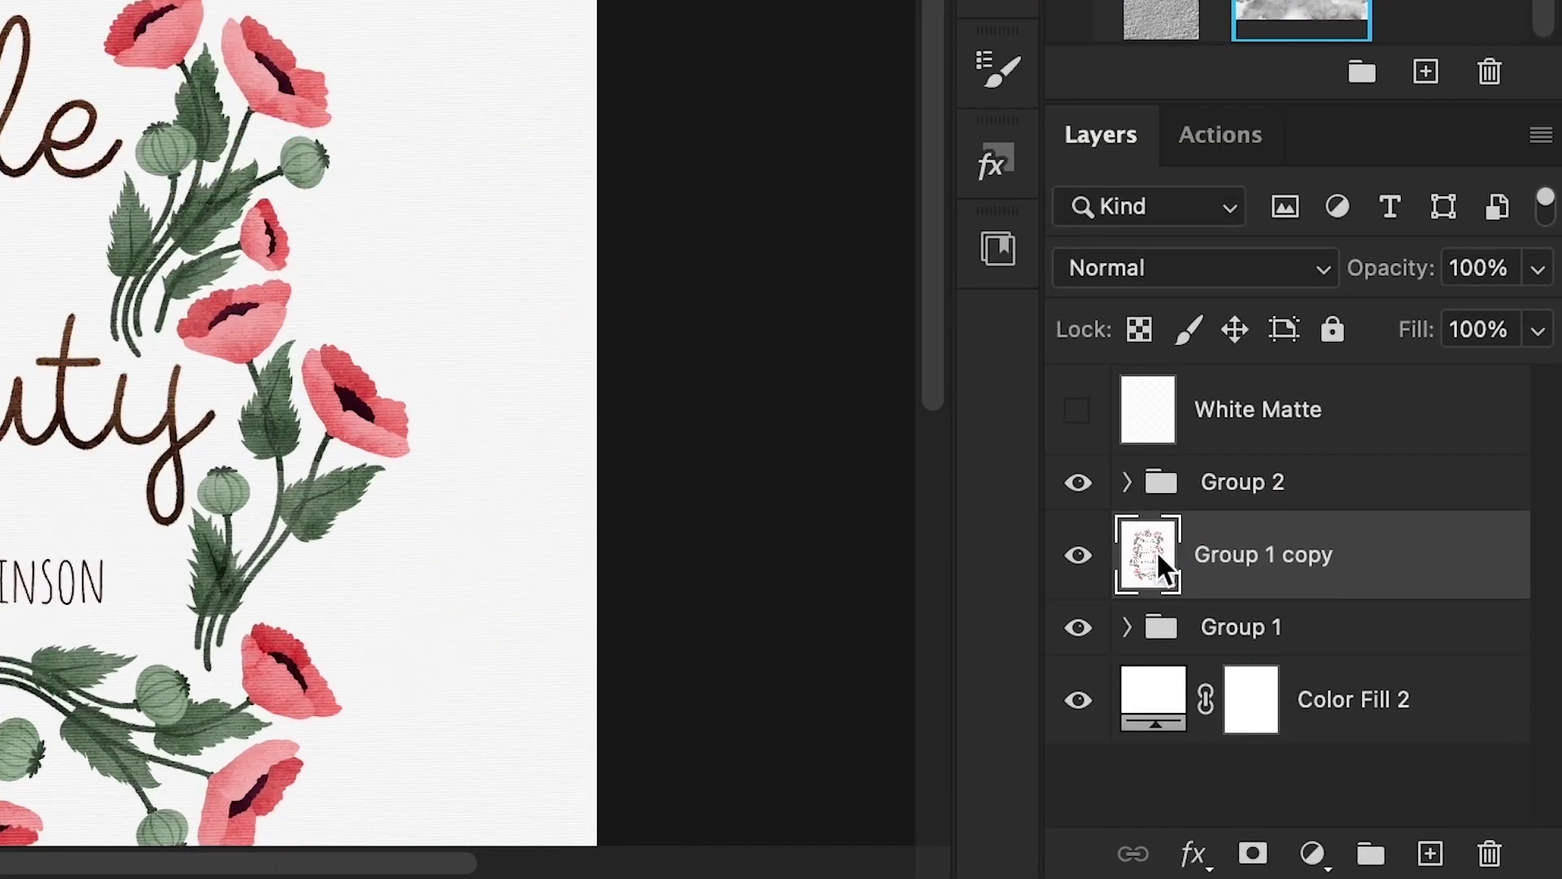
# Load Group 1 copy's artwork outline as a selection, hide that copy, and select Group 2.
pyautogui.keyDown('ctrl'); pyautogui.click(1148, 556); pyautogui.keyUp('ctrl')
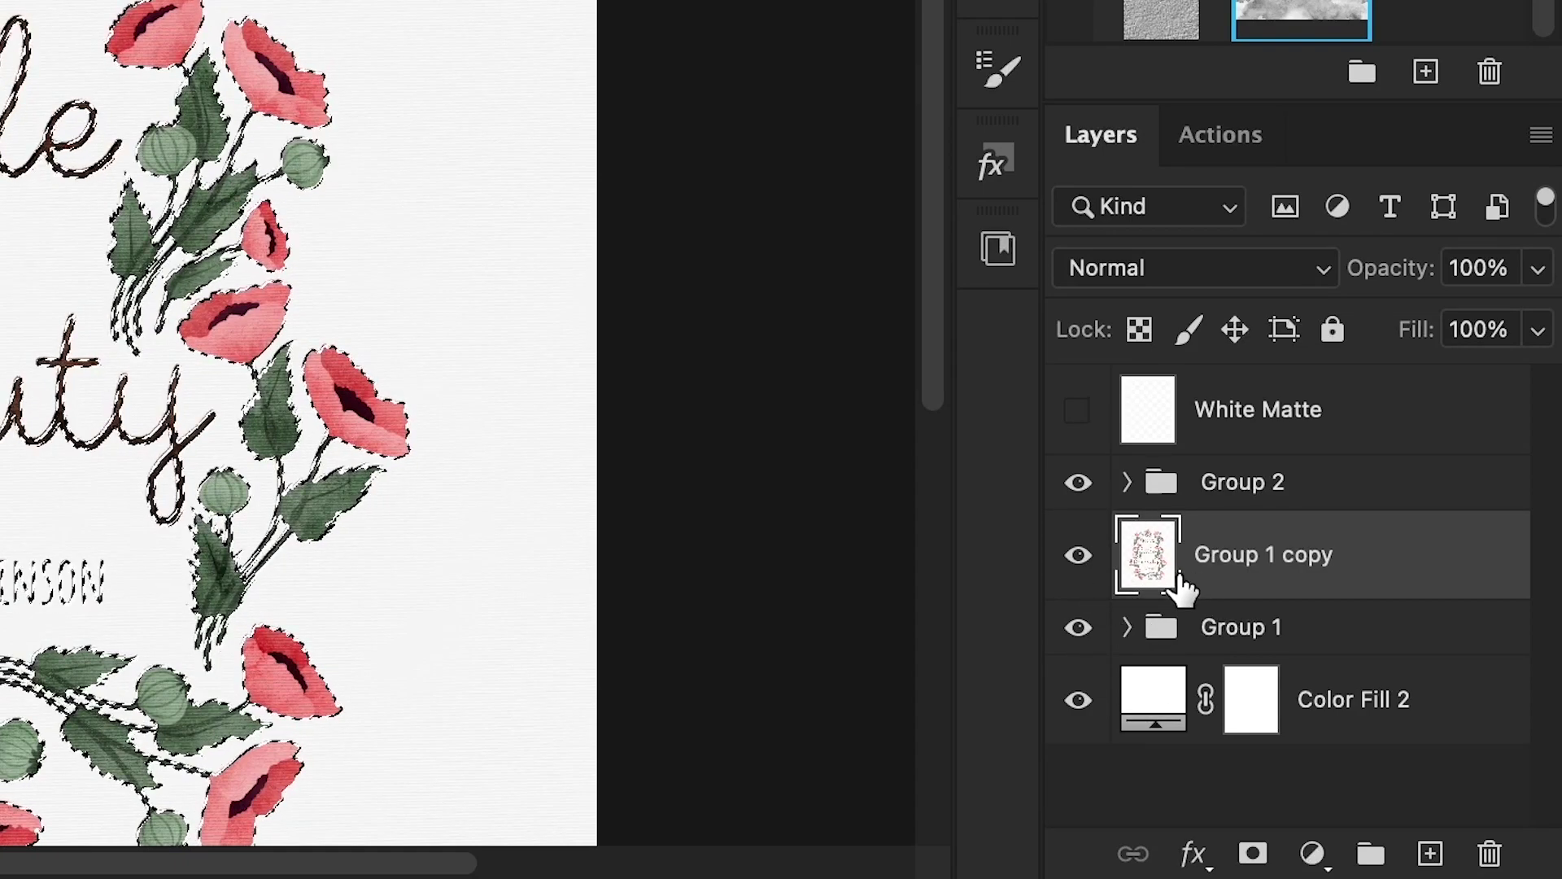
pyautogui.click(1079, 555)
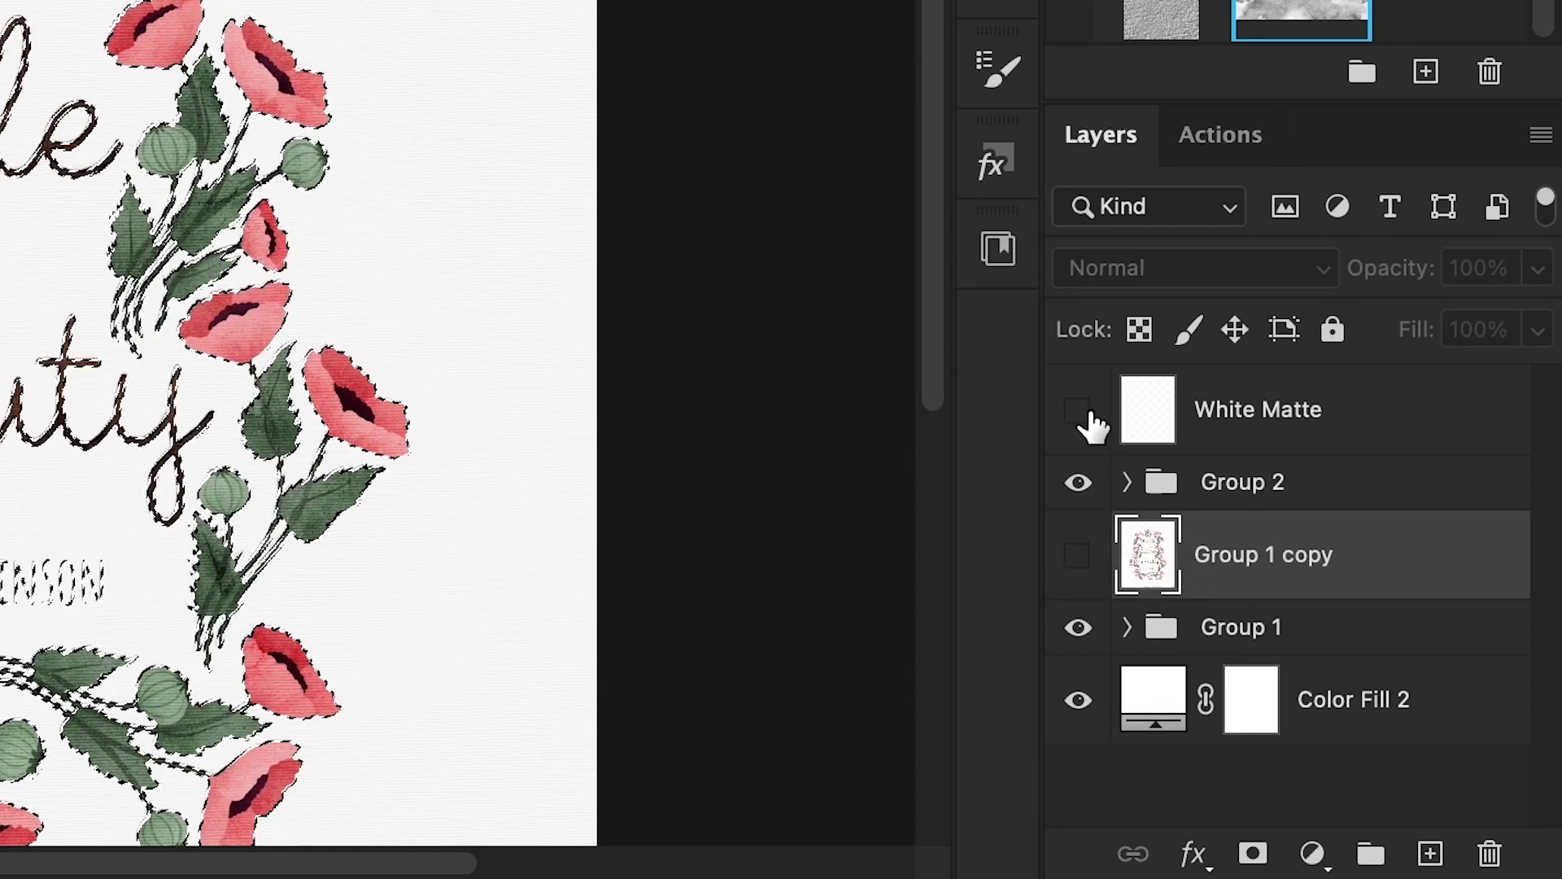
pyautogui.click(1159, 498)
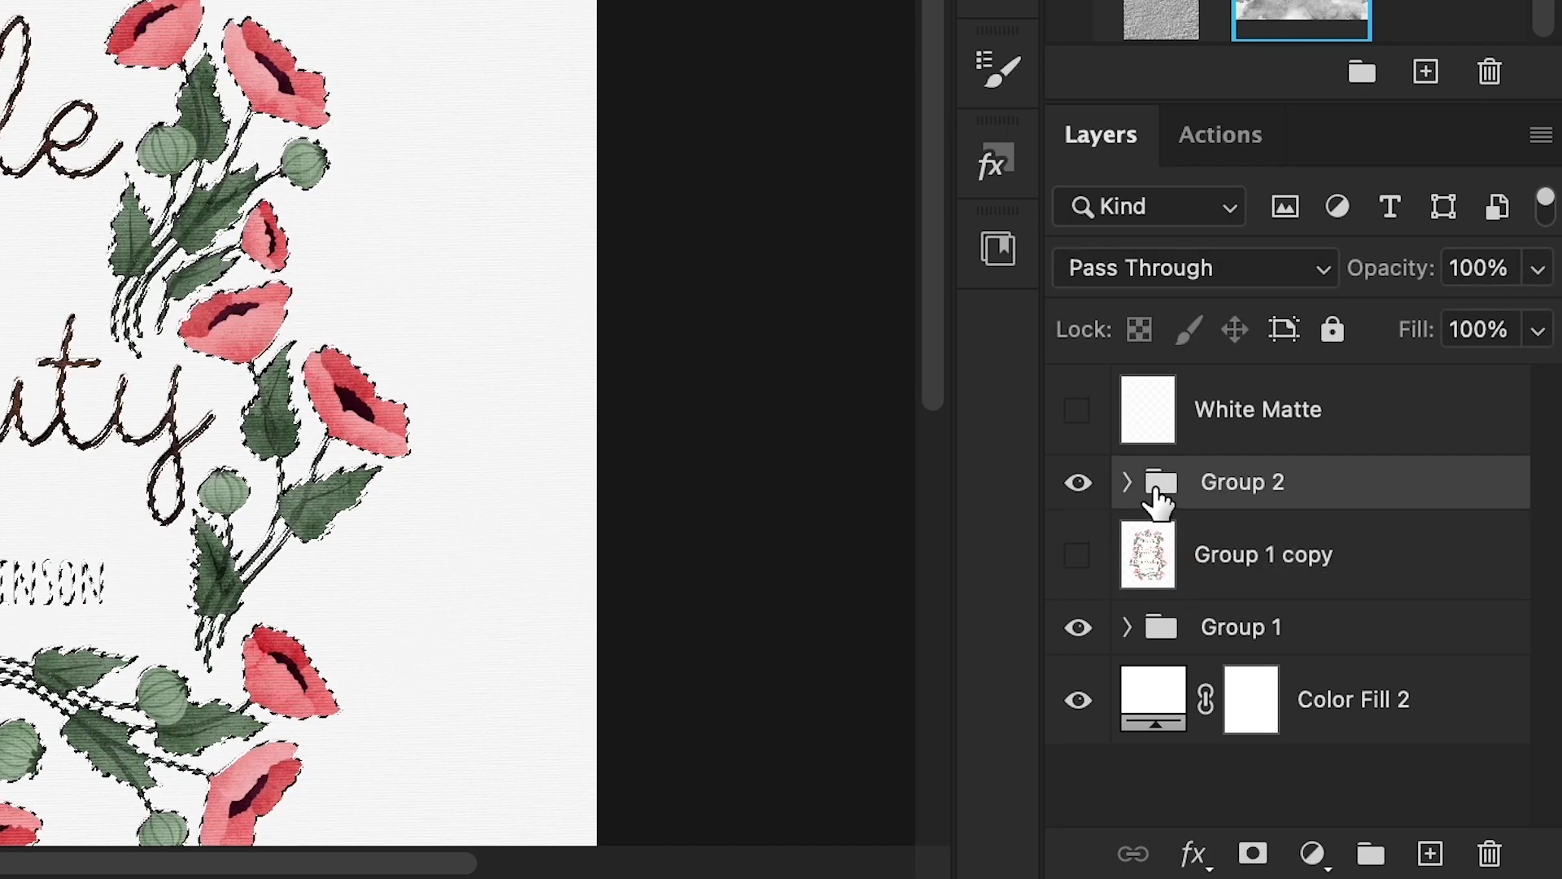
# Add a layer mask to Group 2 from the artwork selection, checking it zoomed in before fitting to screen.
pyautogui.click(1251, 854)
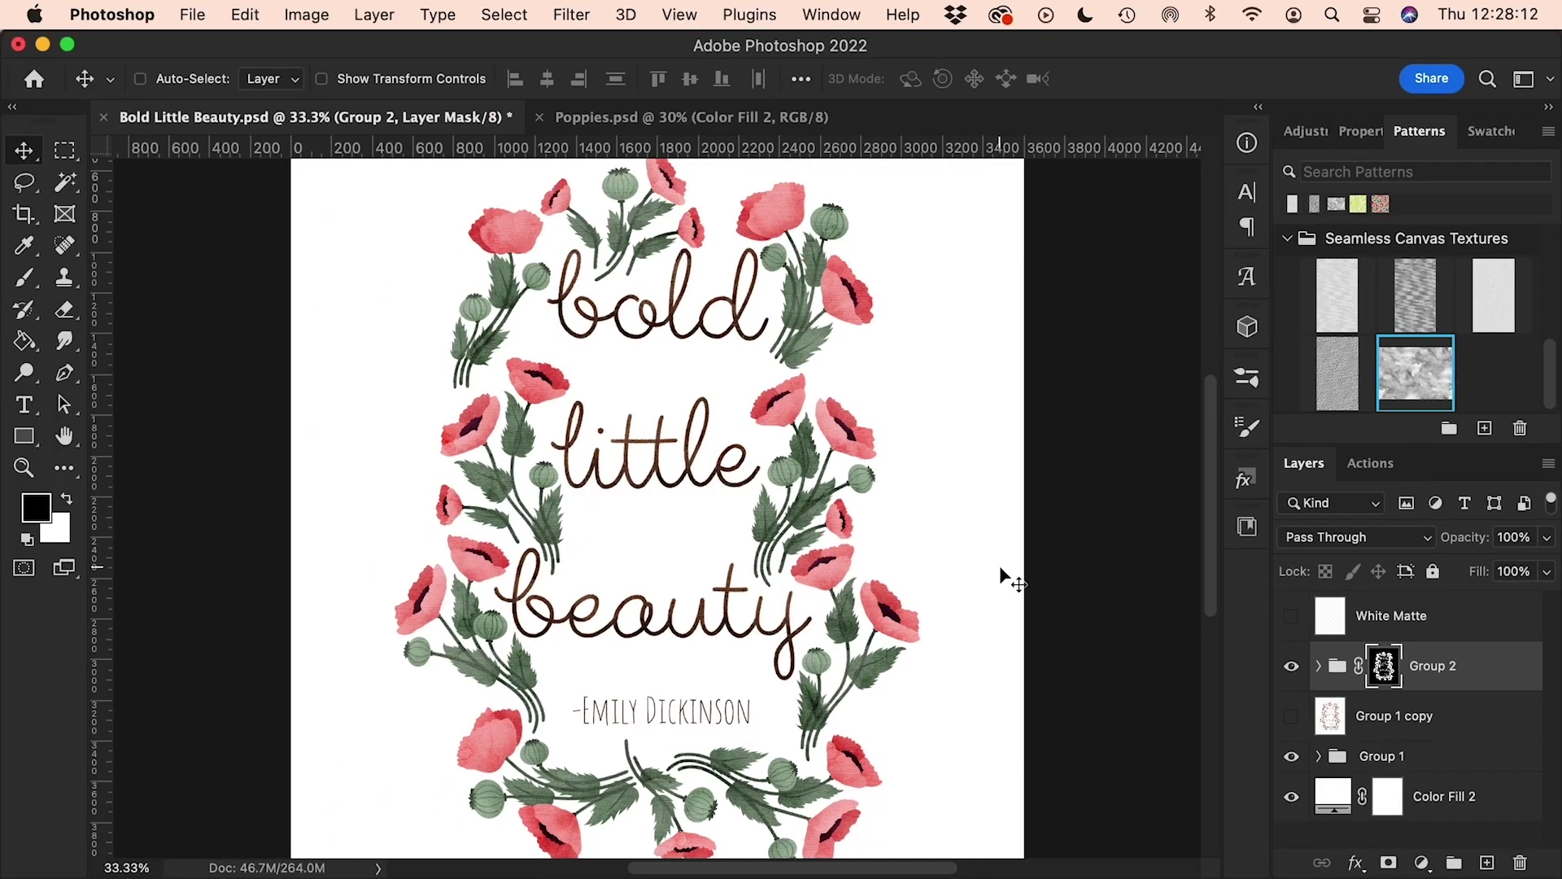
pyautogui.press('super+equal')
pyautogui.press('super+equal')
pyautogui.press('super+equal')
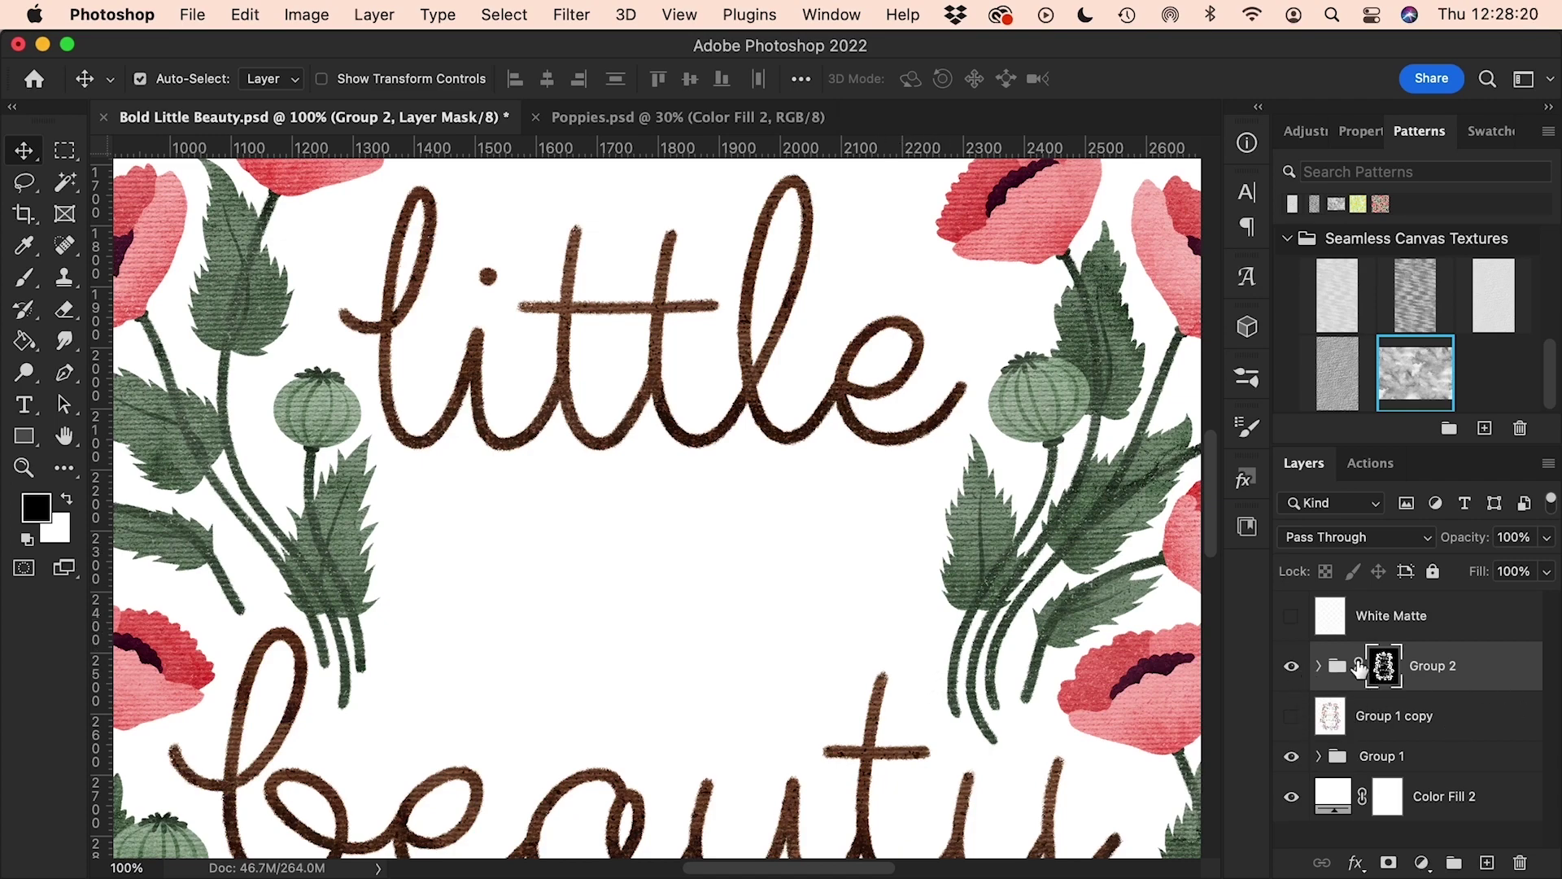
pyautogui.press('super+0')
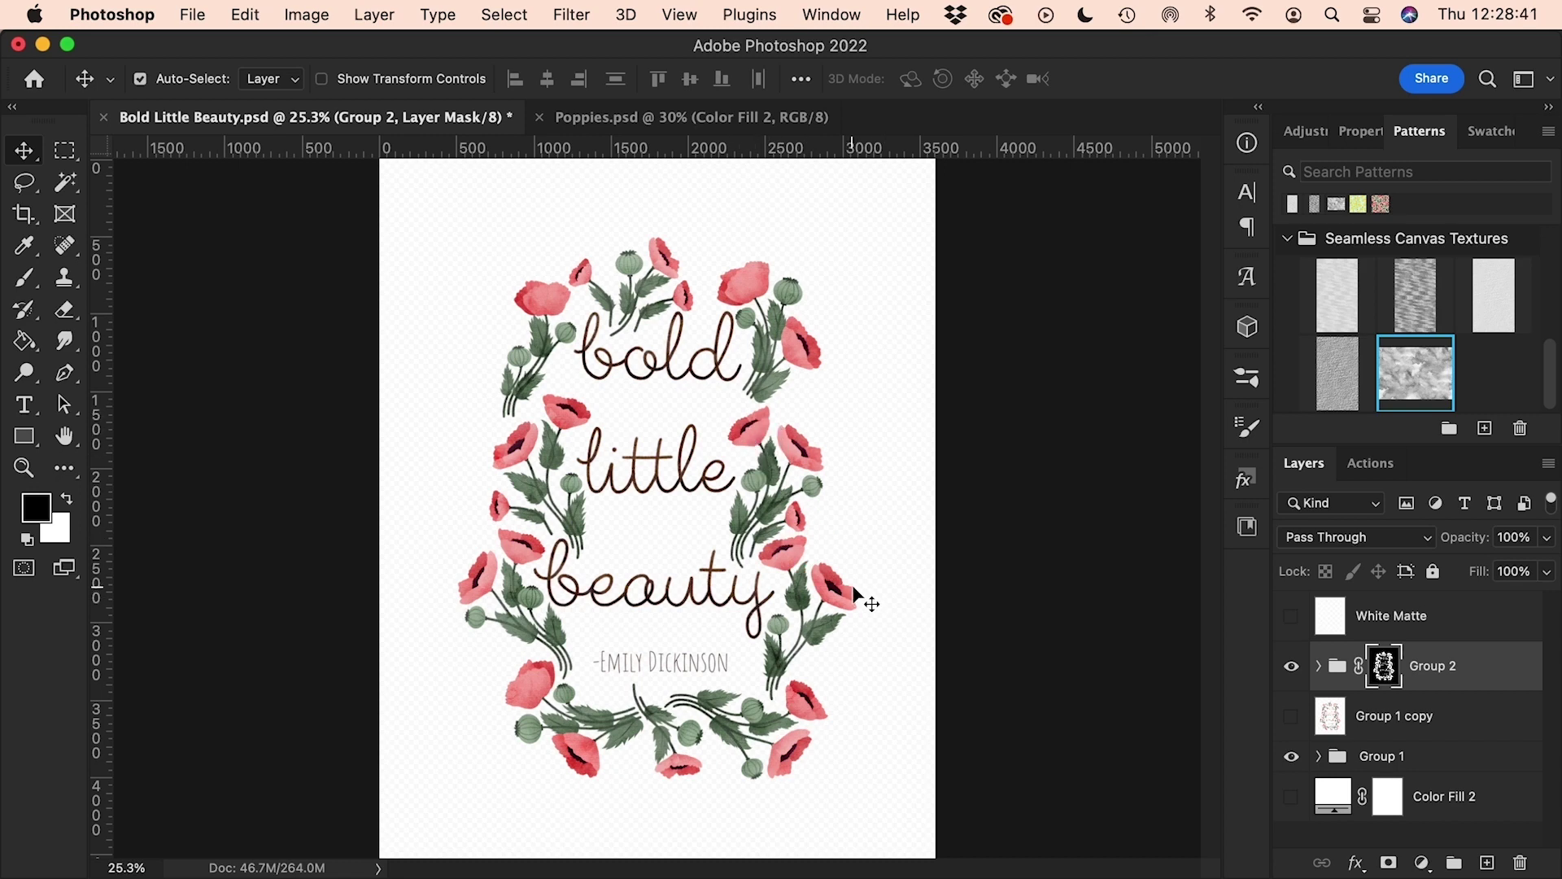
# Show Color Fill 2 again and disable Group 2's layer mask, inspecting the texture at 50% zoom.
pyautogui.click(1291, 796)
pyautogui.rightClick(1385, 669)
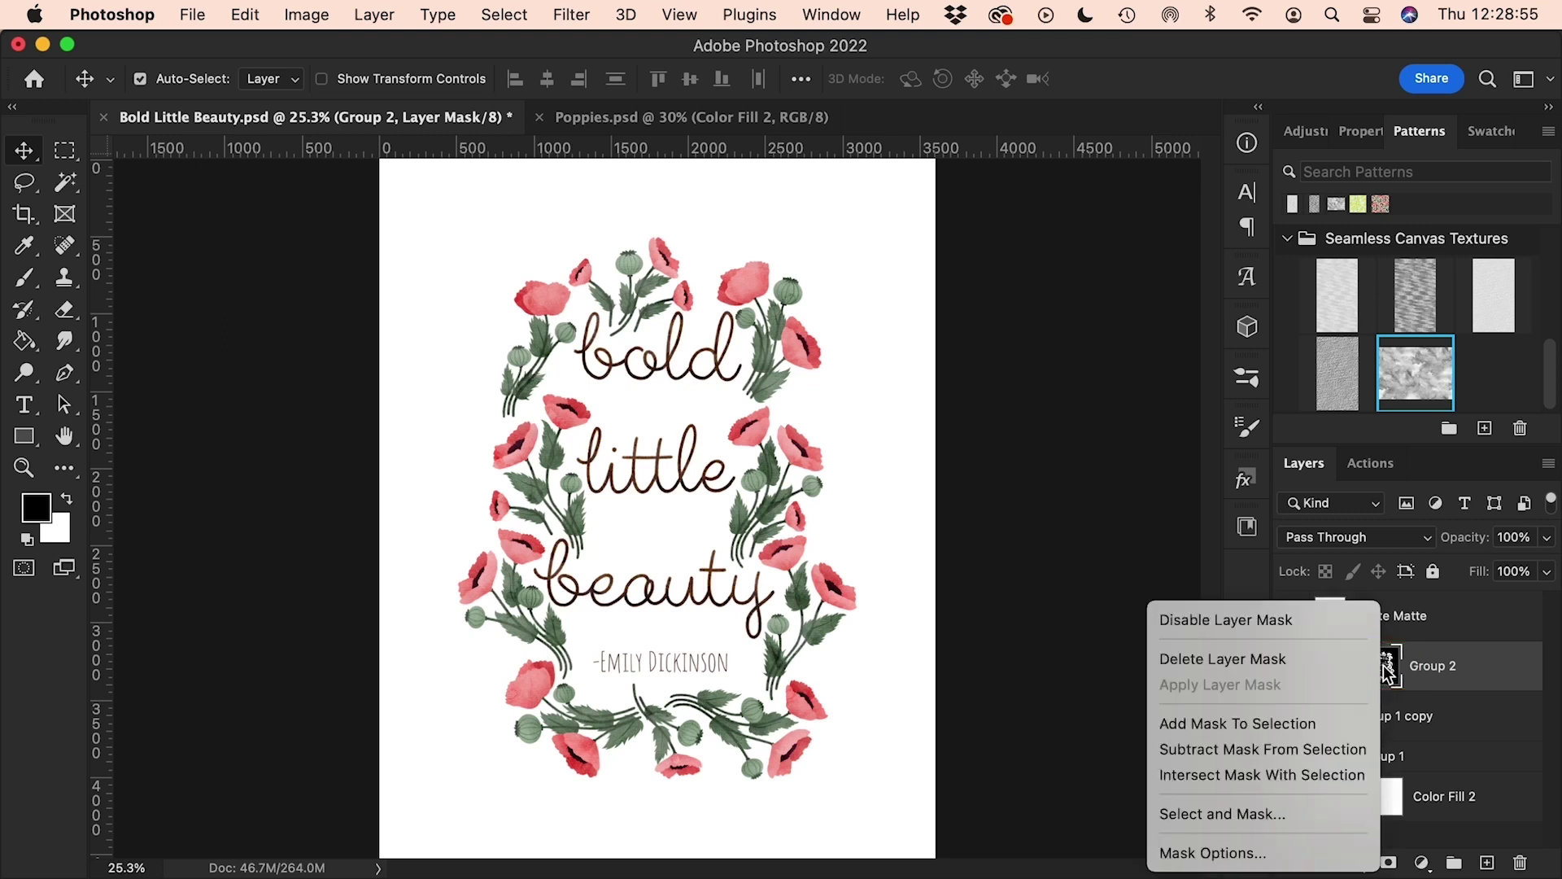
pyautogui.click(1225, 620)
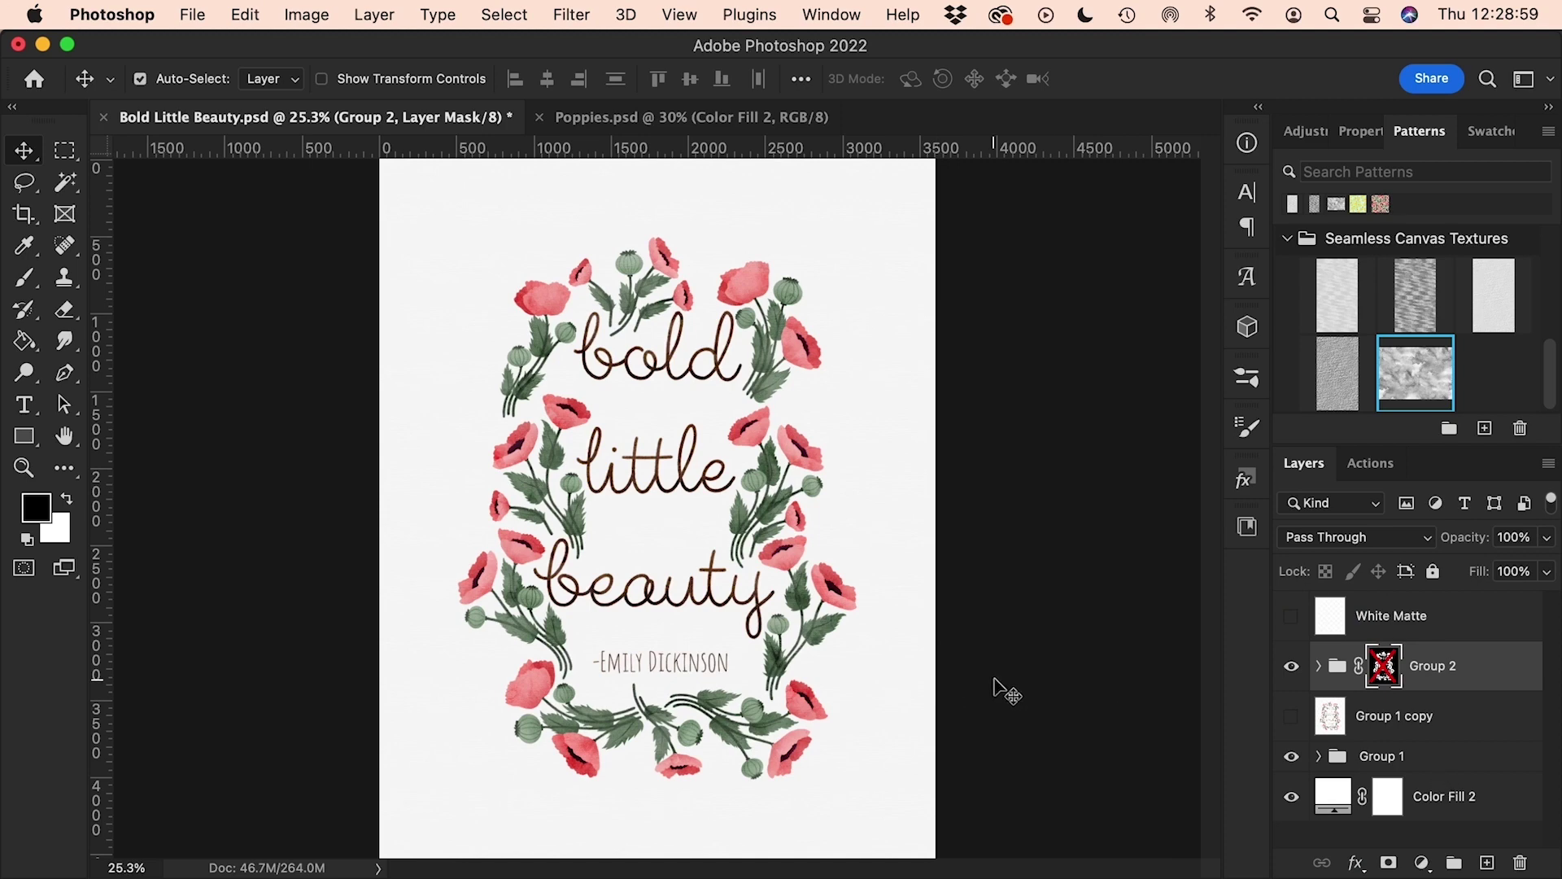
pyautogui.press('super+equal')
pyautogui.press('super+equal')
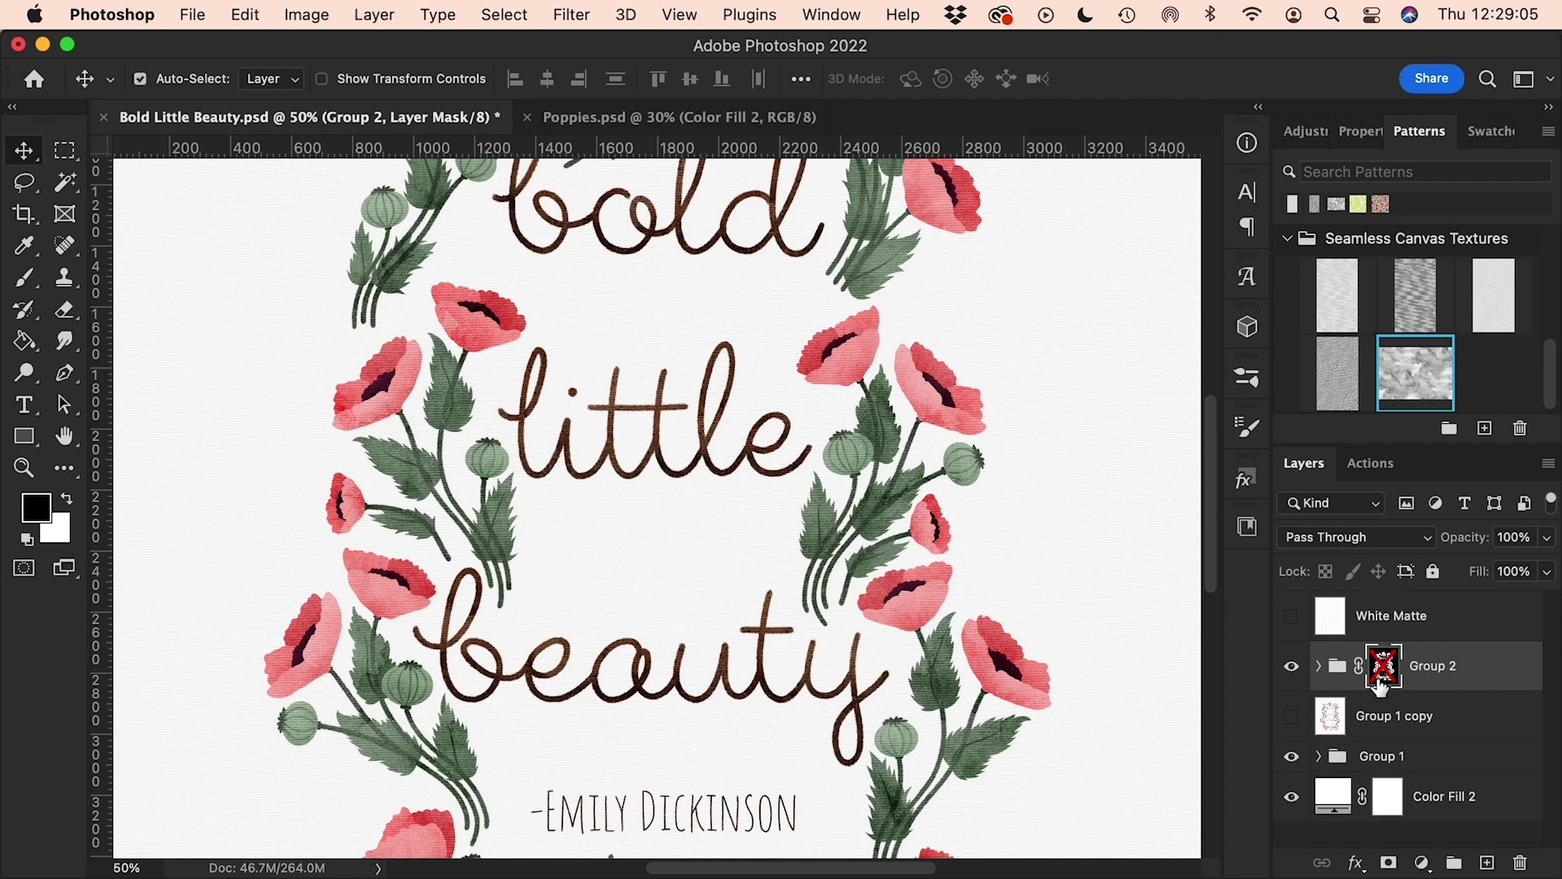
pyautogui.rightClick(1383, 672)
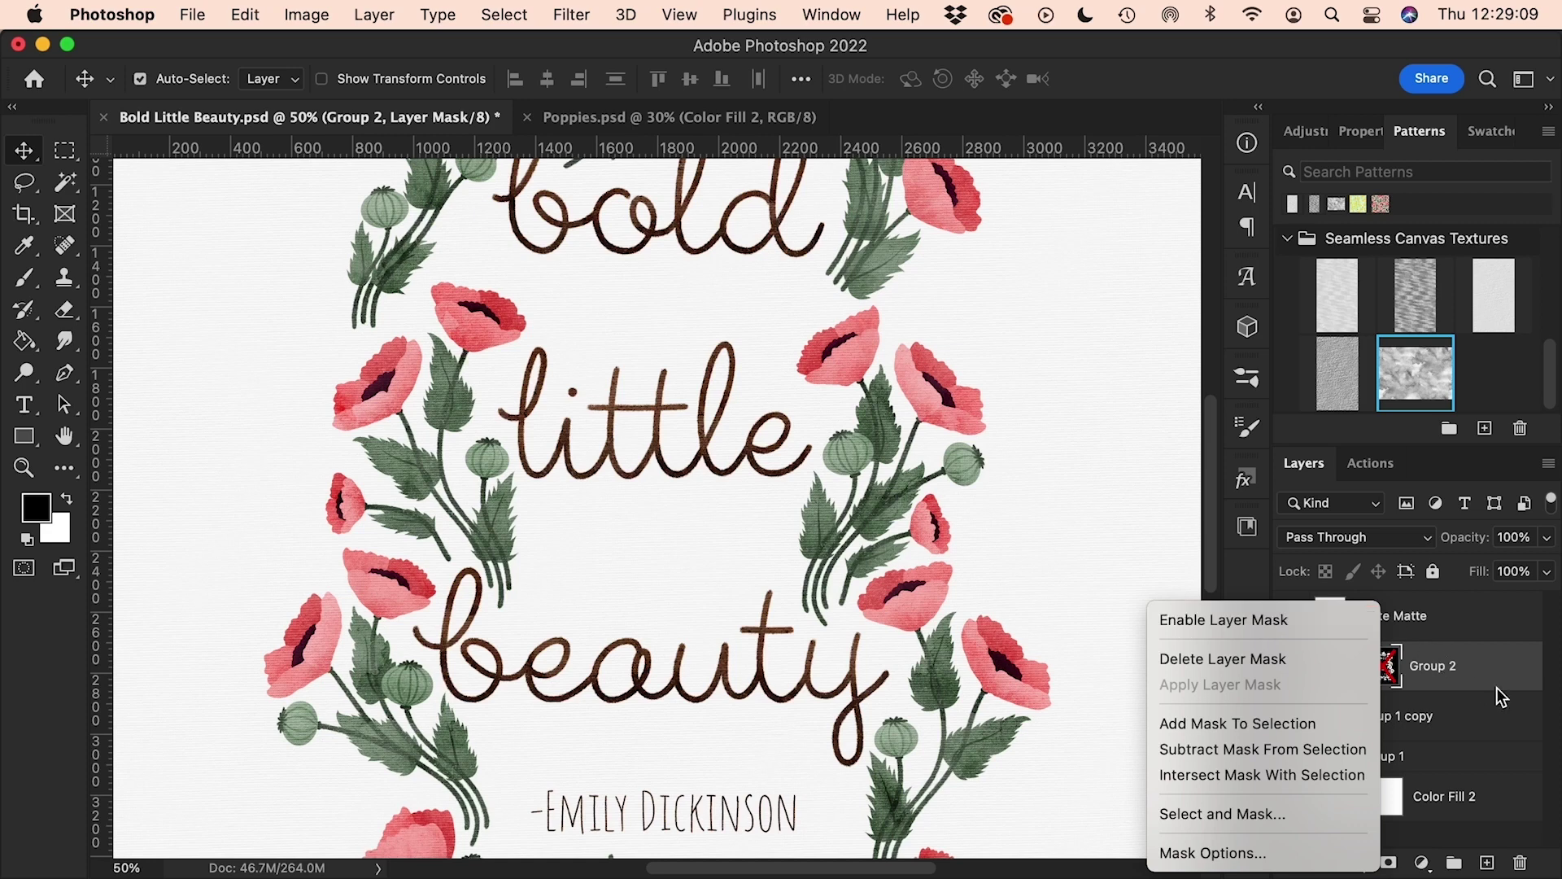
pyautogui.click(1483, 742)
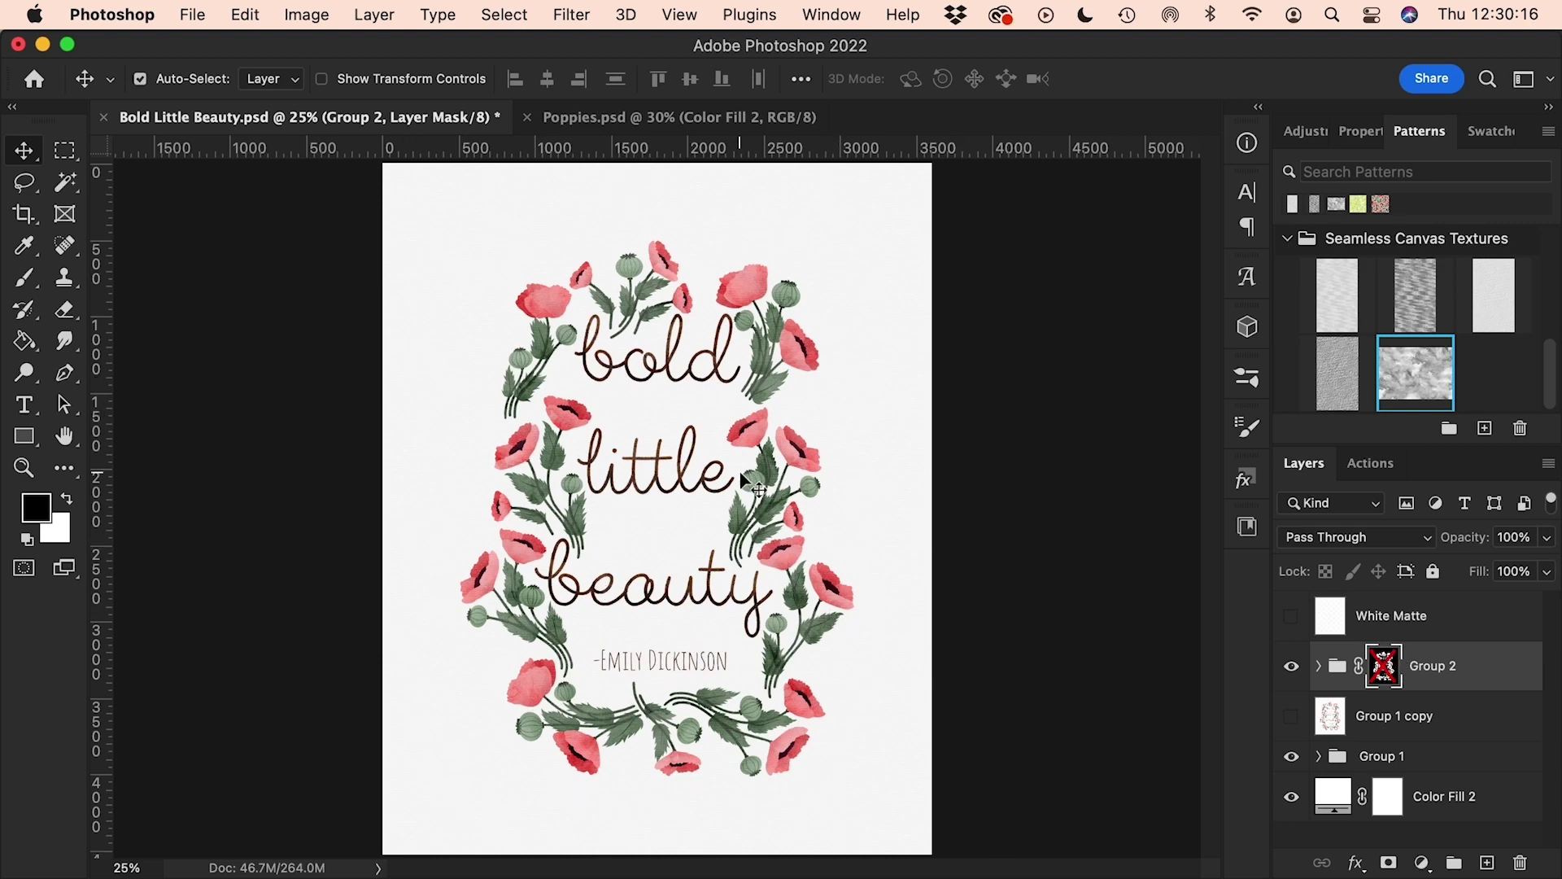
# Turn off Group 2's mask and toggle Group 2's visibility at 33.3% zoom to compare.
pyautogui.keyDown('shift'); pyautogui.click(1384, 665); pyautogui.keyUp('shift')
pyautogui.press('super')
pyautogui.press('super+equal')
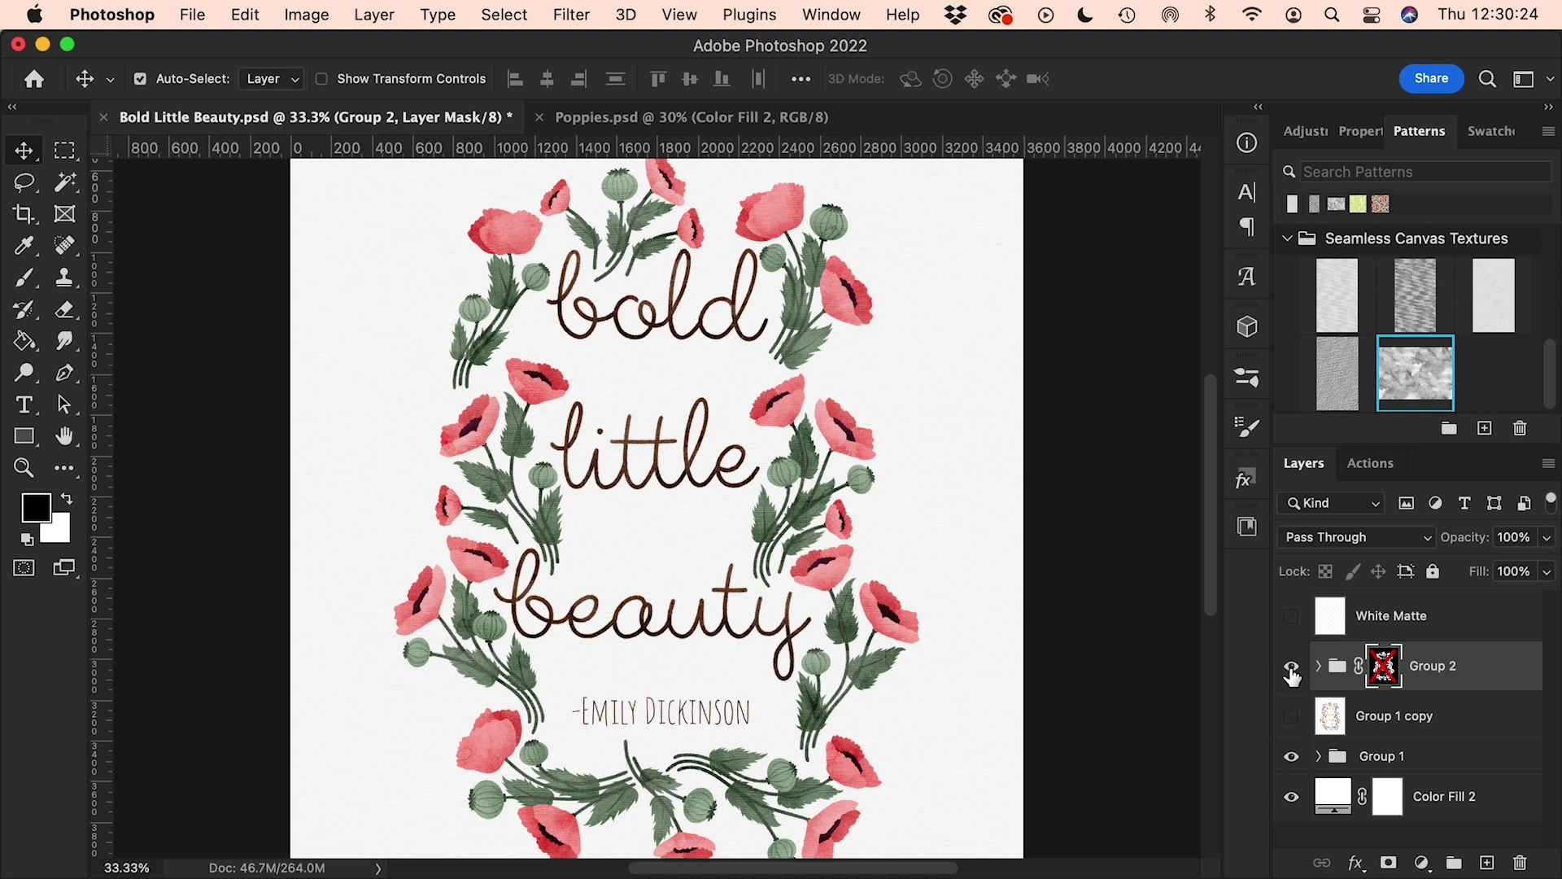
pyautogui.click(1292, 669)
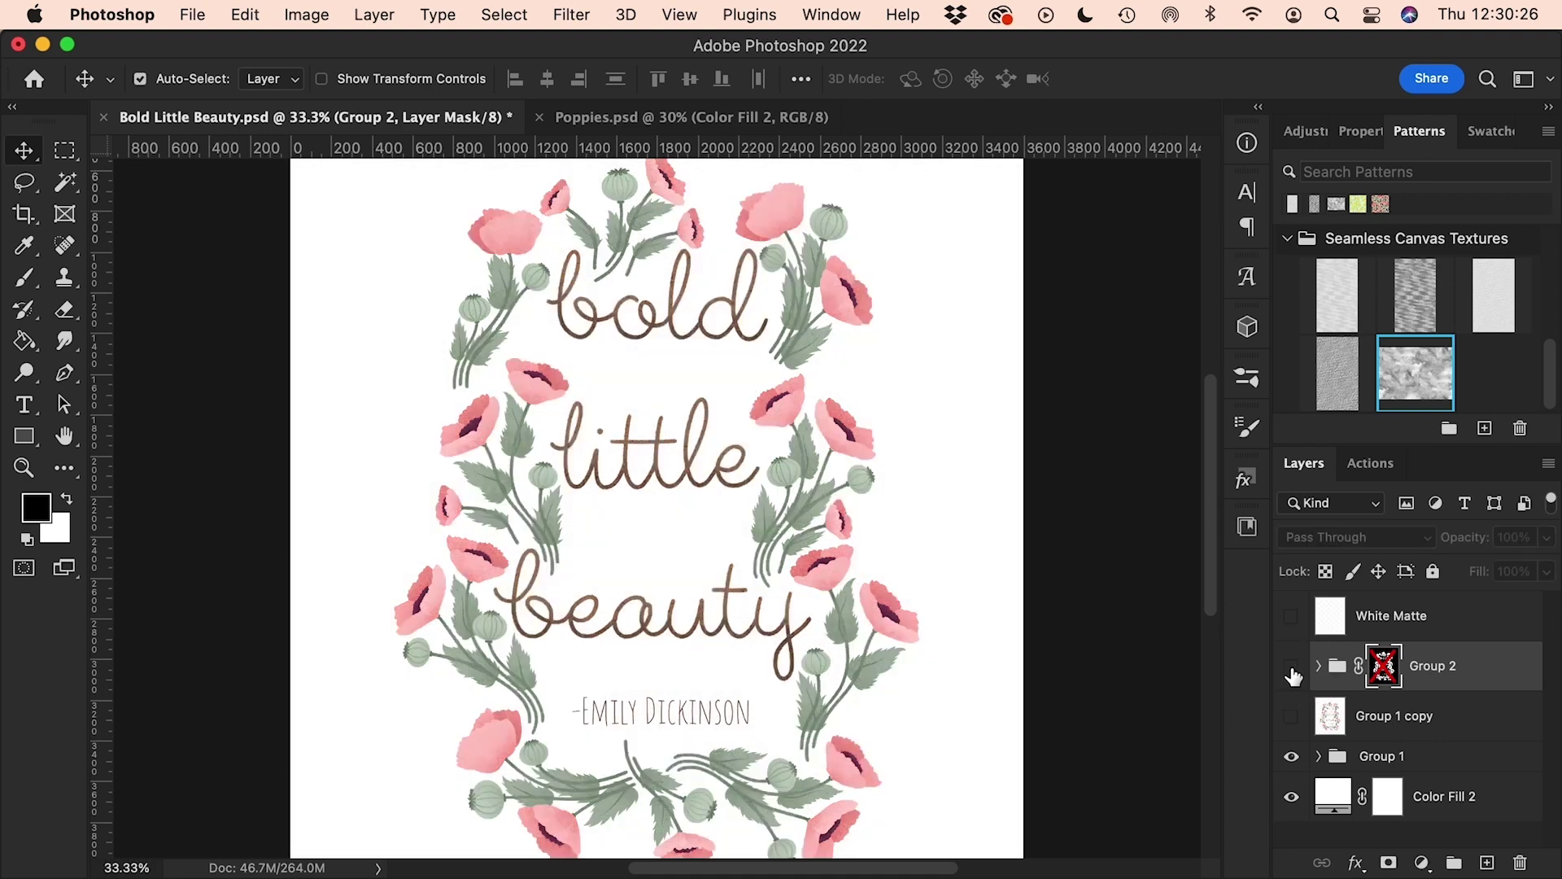
pyautogui.click(1292, 669)
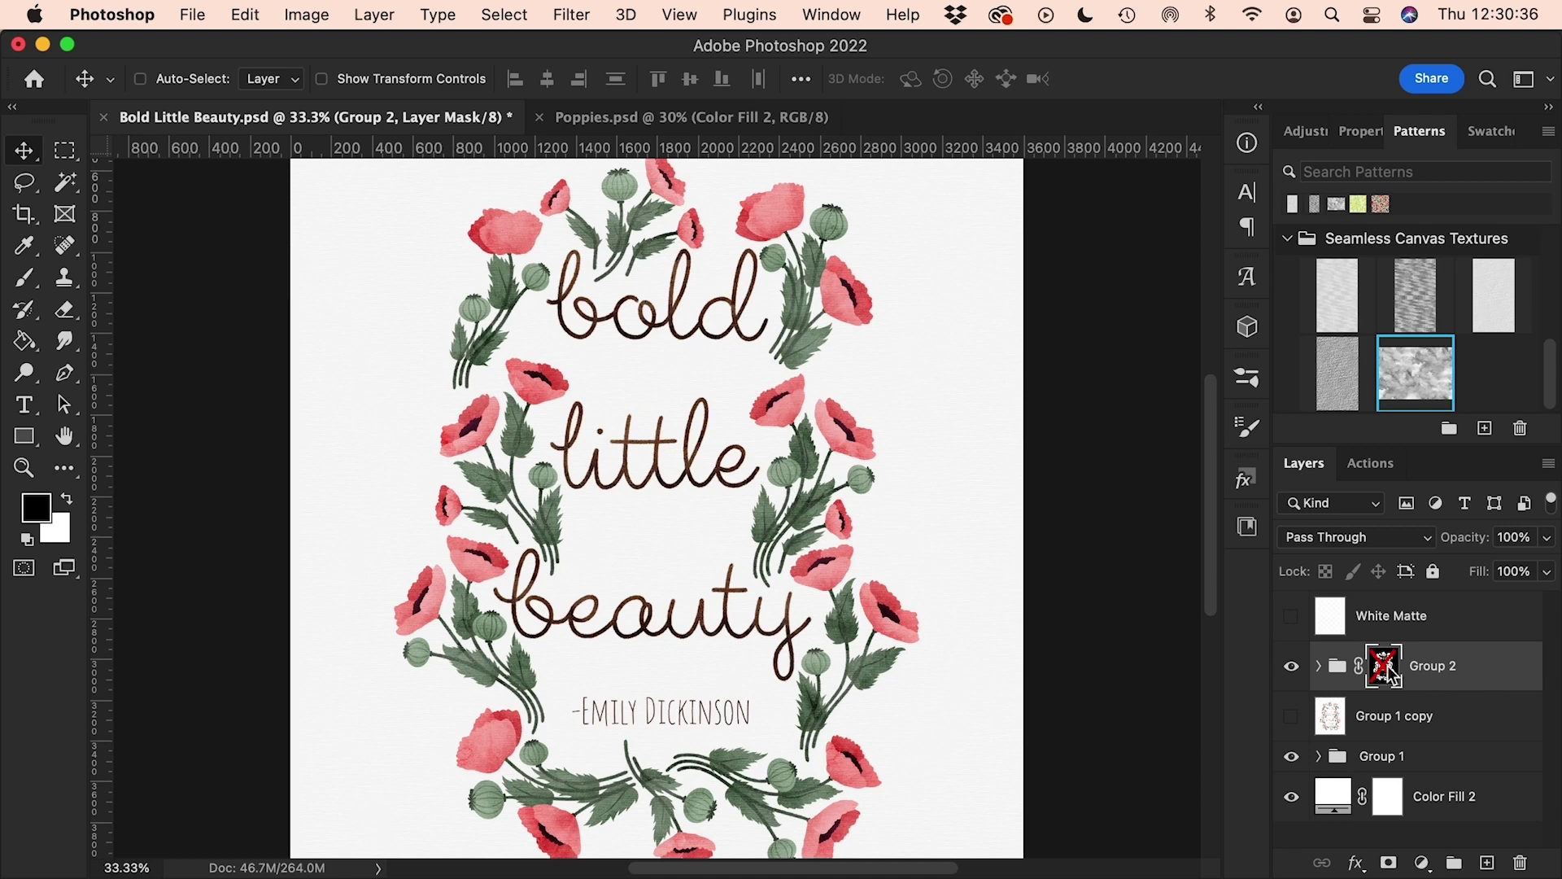
# Duplicate Group 2, hide the original, and delete Group 2 copy's layer mask.
pyautogui.press('super+j')
pyautogui.click(1292, 716)
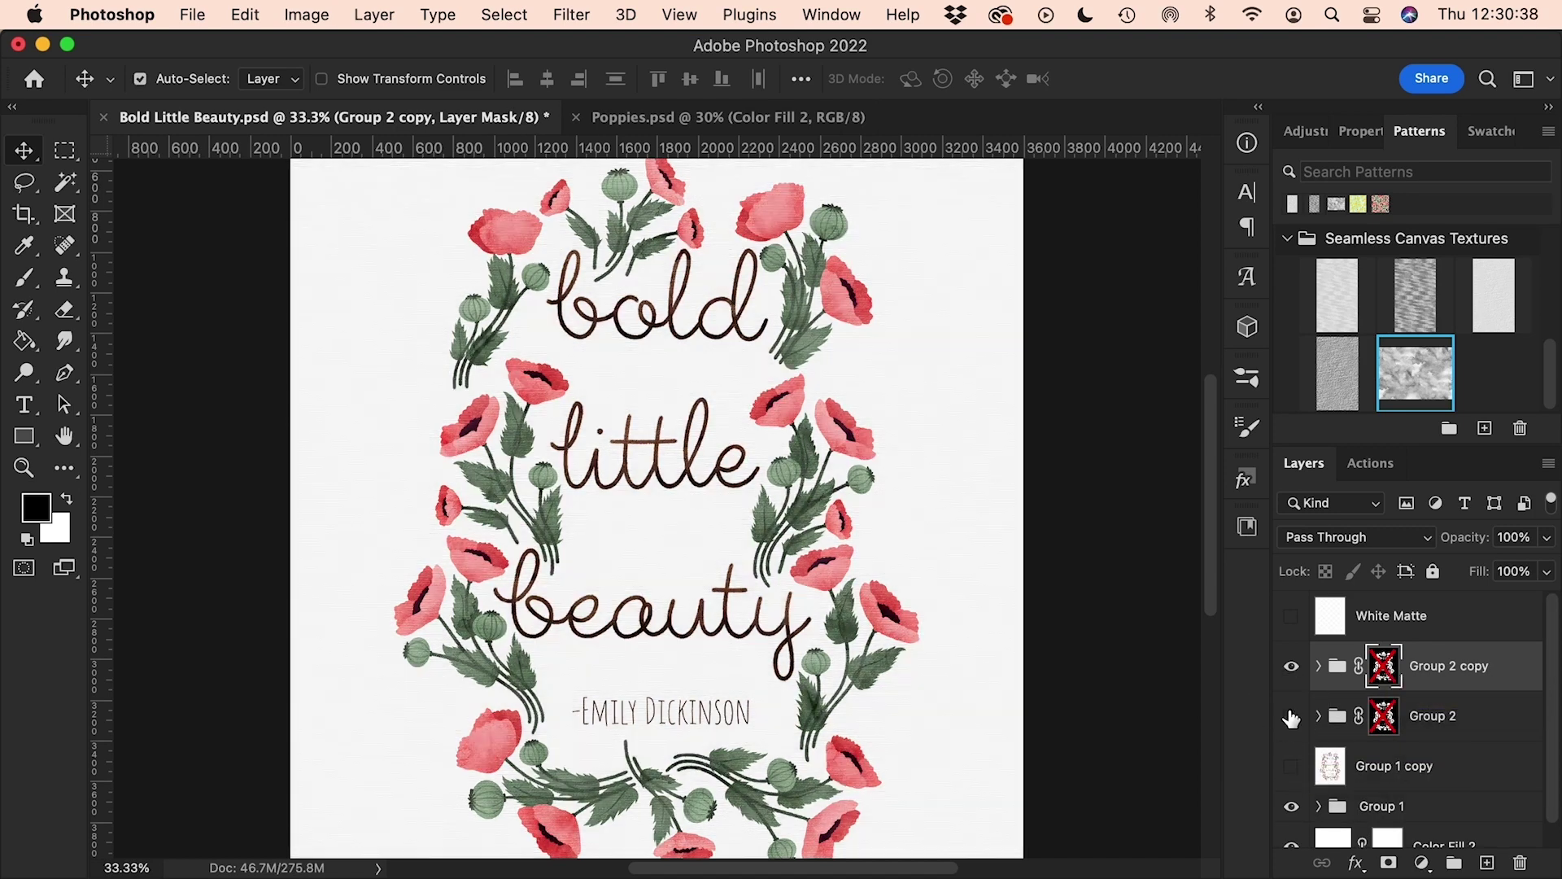
pyautogui.rightClick(1384, 671)
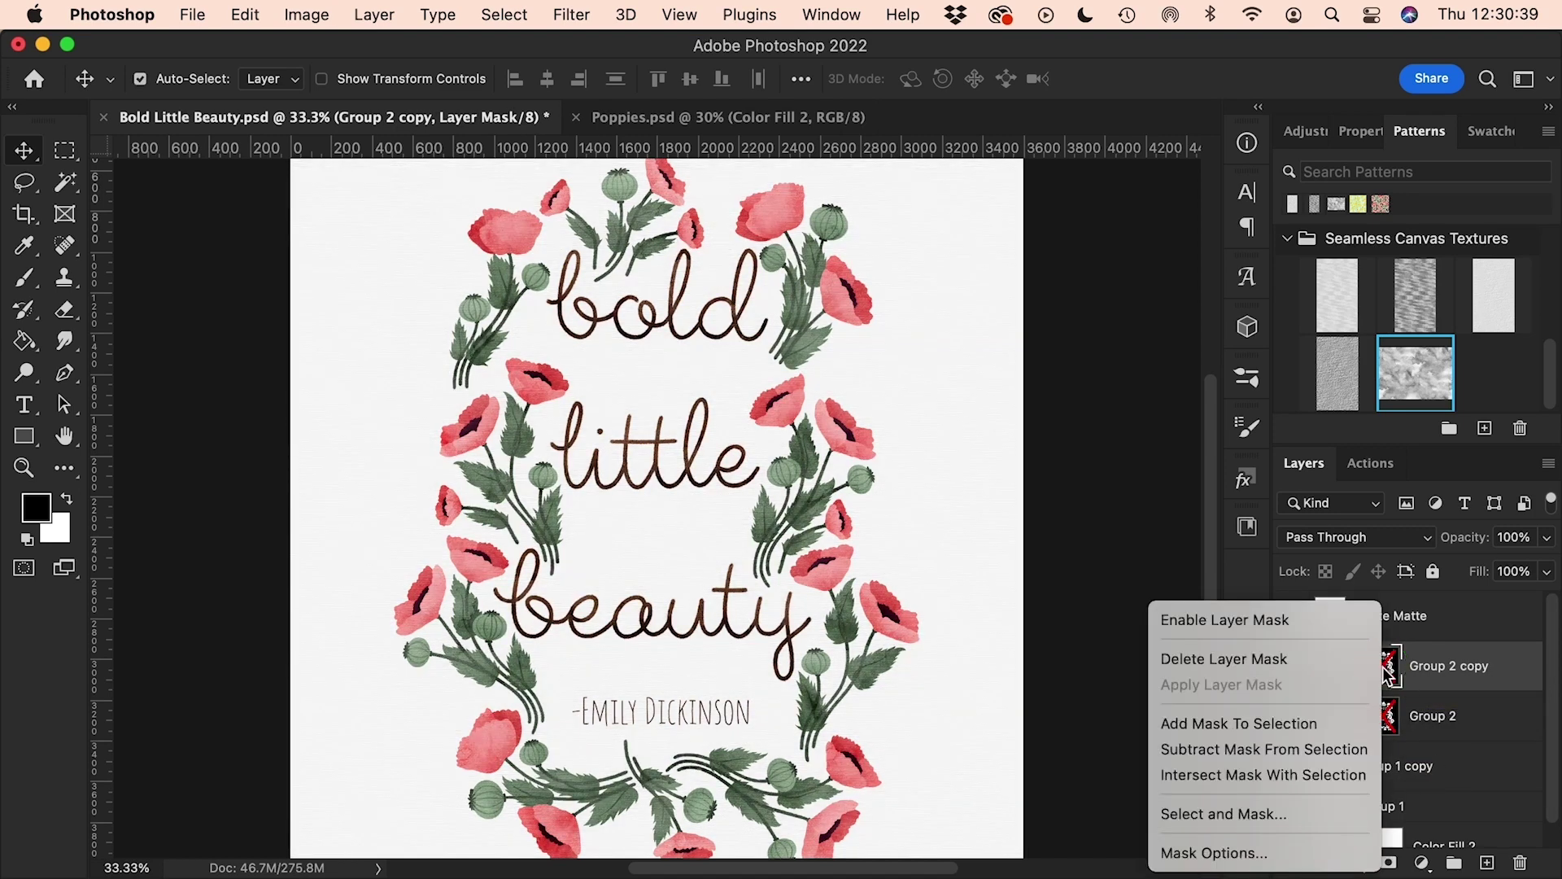
pyautogui.click(1283, 657)
pyautogui.press('super+minus')
pyautogui.press('super+minus')
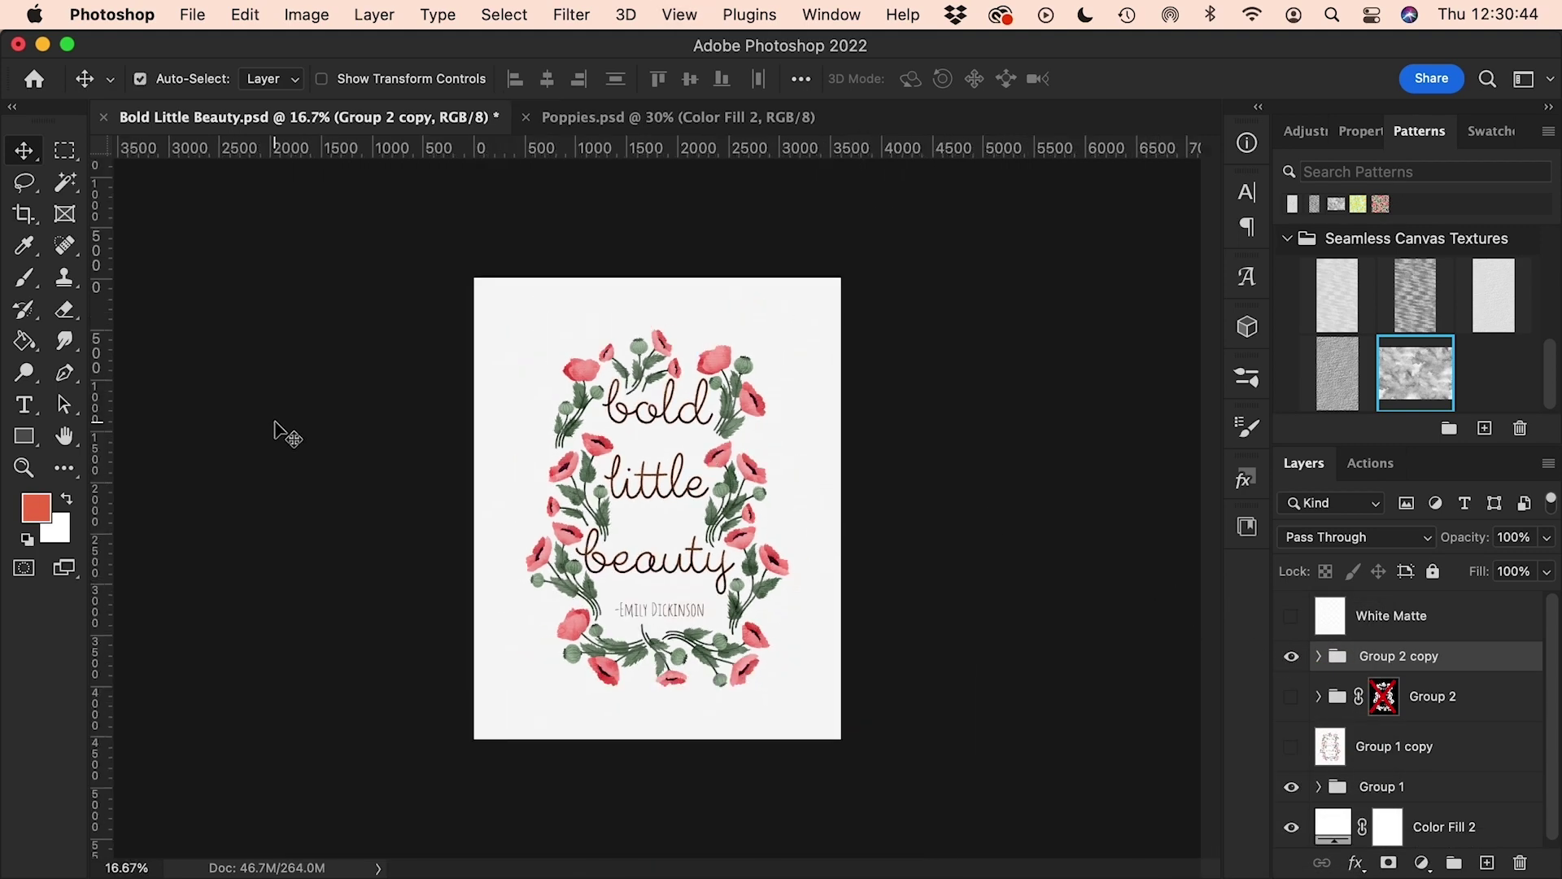
# Mask Group 2 copy to a rectangular selection of the page's left half, then deselect.
pyautogui.click(65, 150)
pyautogui.moveTo(411, 207); pyautogui.dragTo(669, 818)
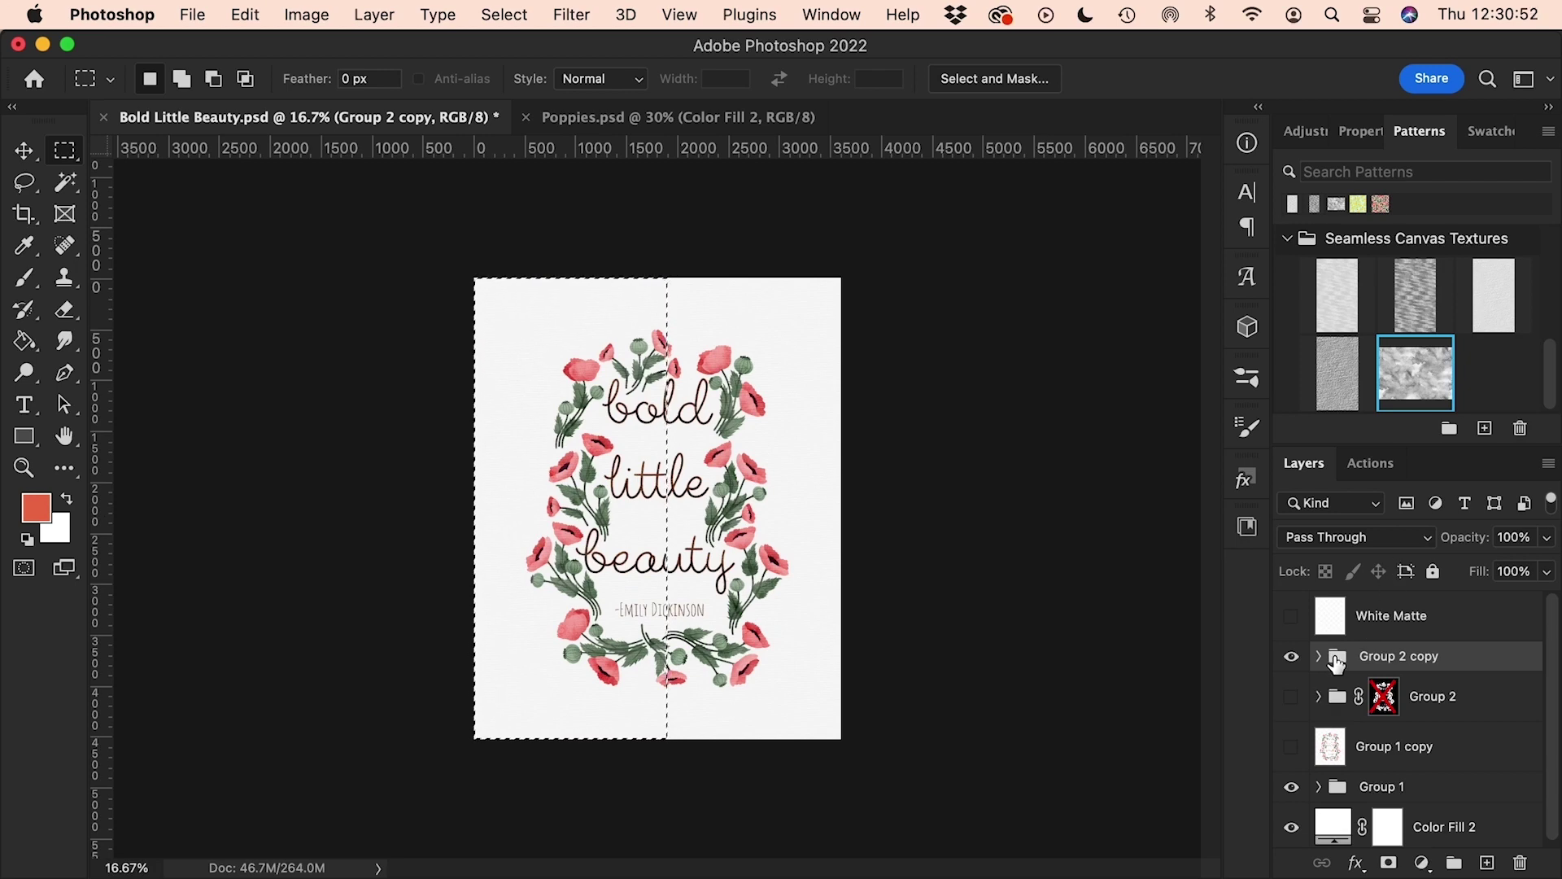
pyautogui.click(1390, 864)
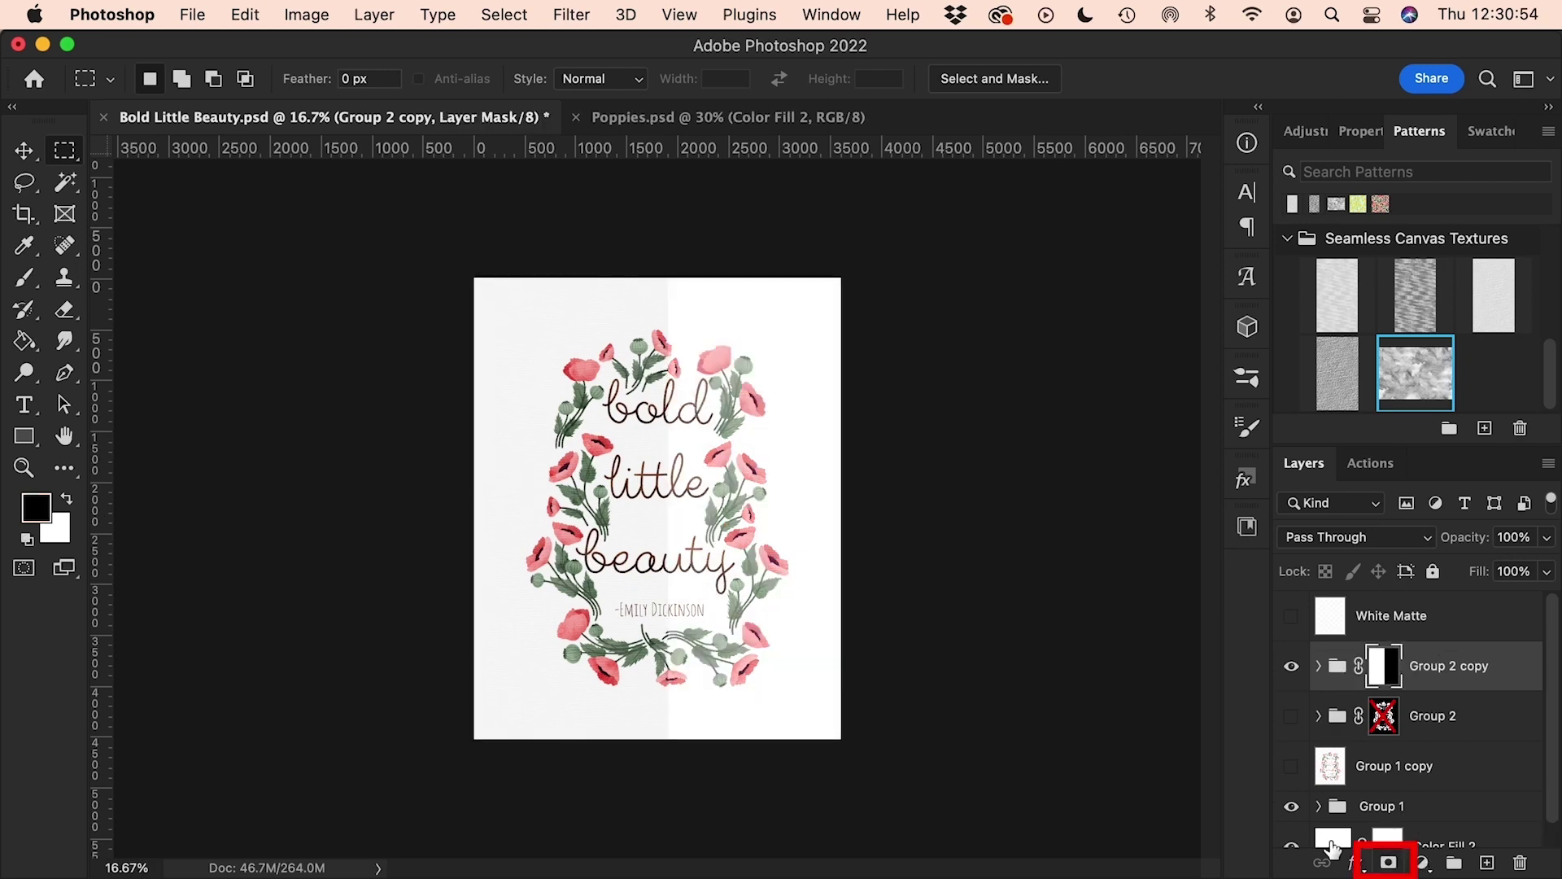
pyautogui.press('super+plus')
pyautogui.press('super+plus')
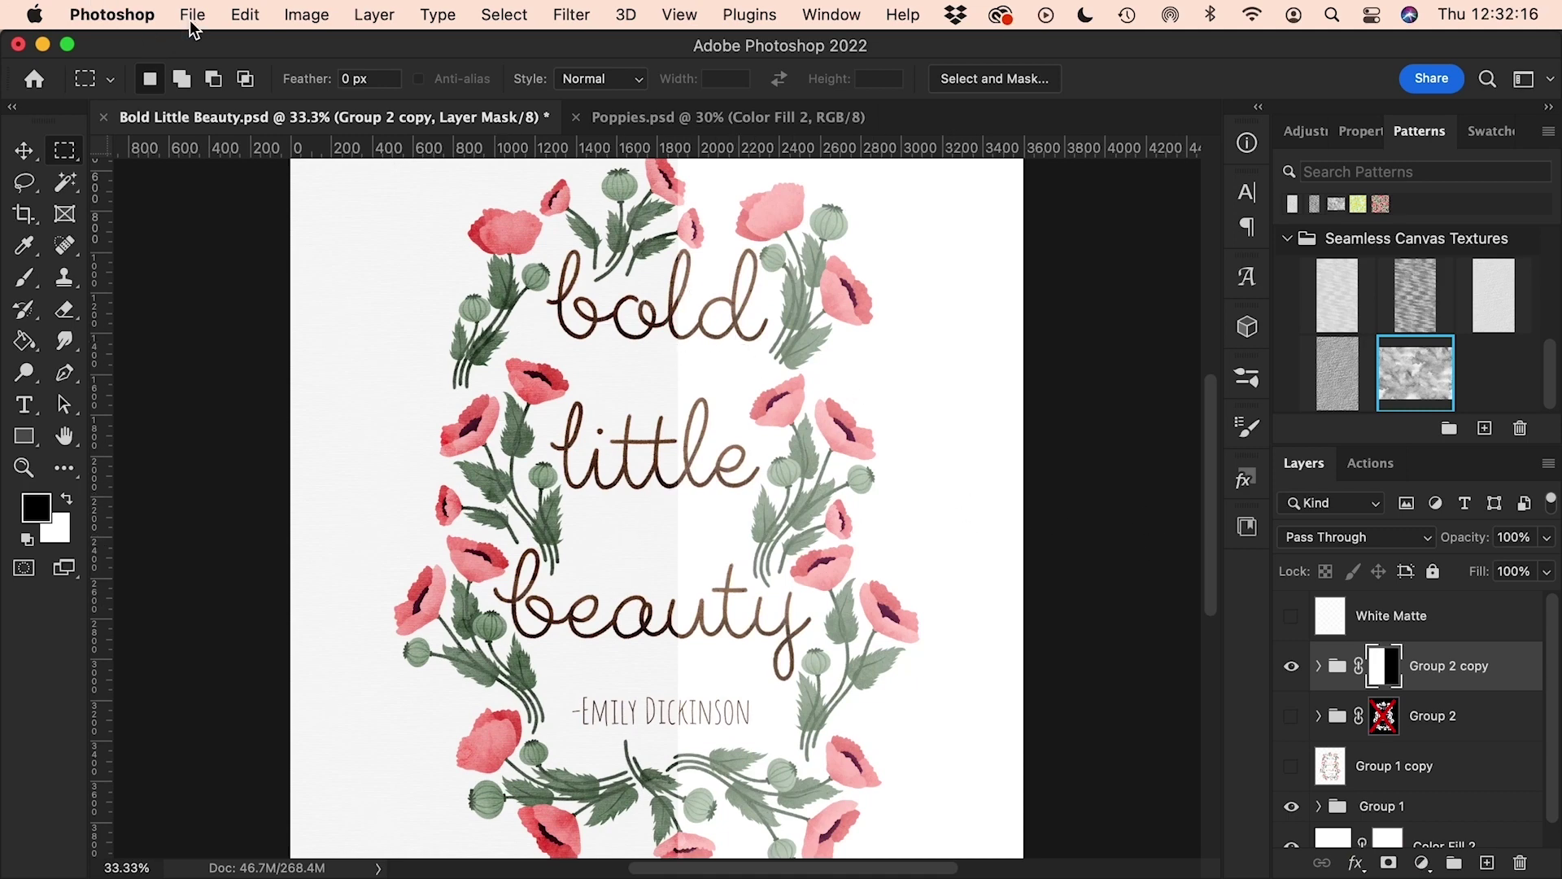
# Export via Save for Web (Legacy) as a 1000 px wide JPEG named Bold-Little-Beauty.jpg.
pyautogui.click(193, 14)
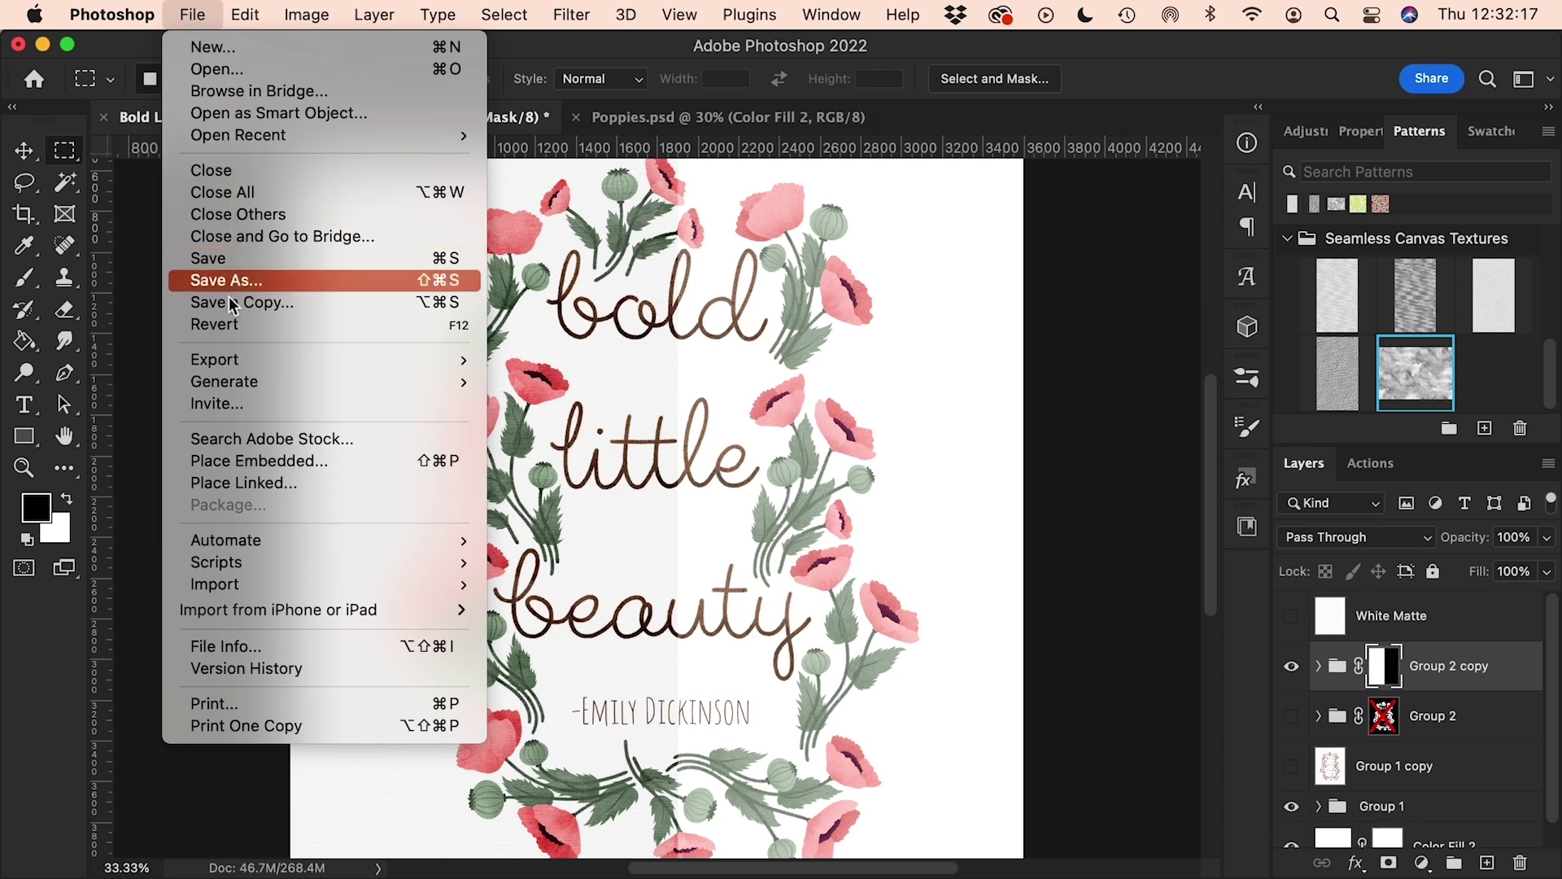
pyautogui.moveTo(239, 370)
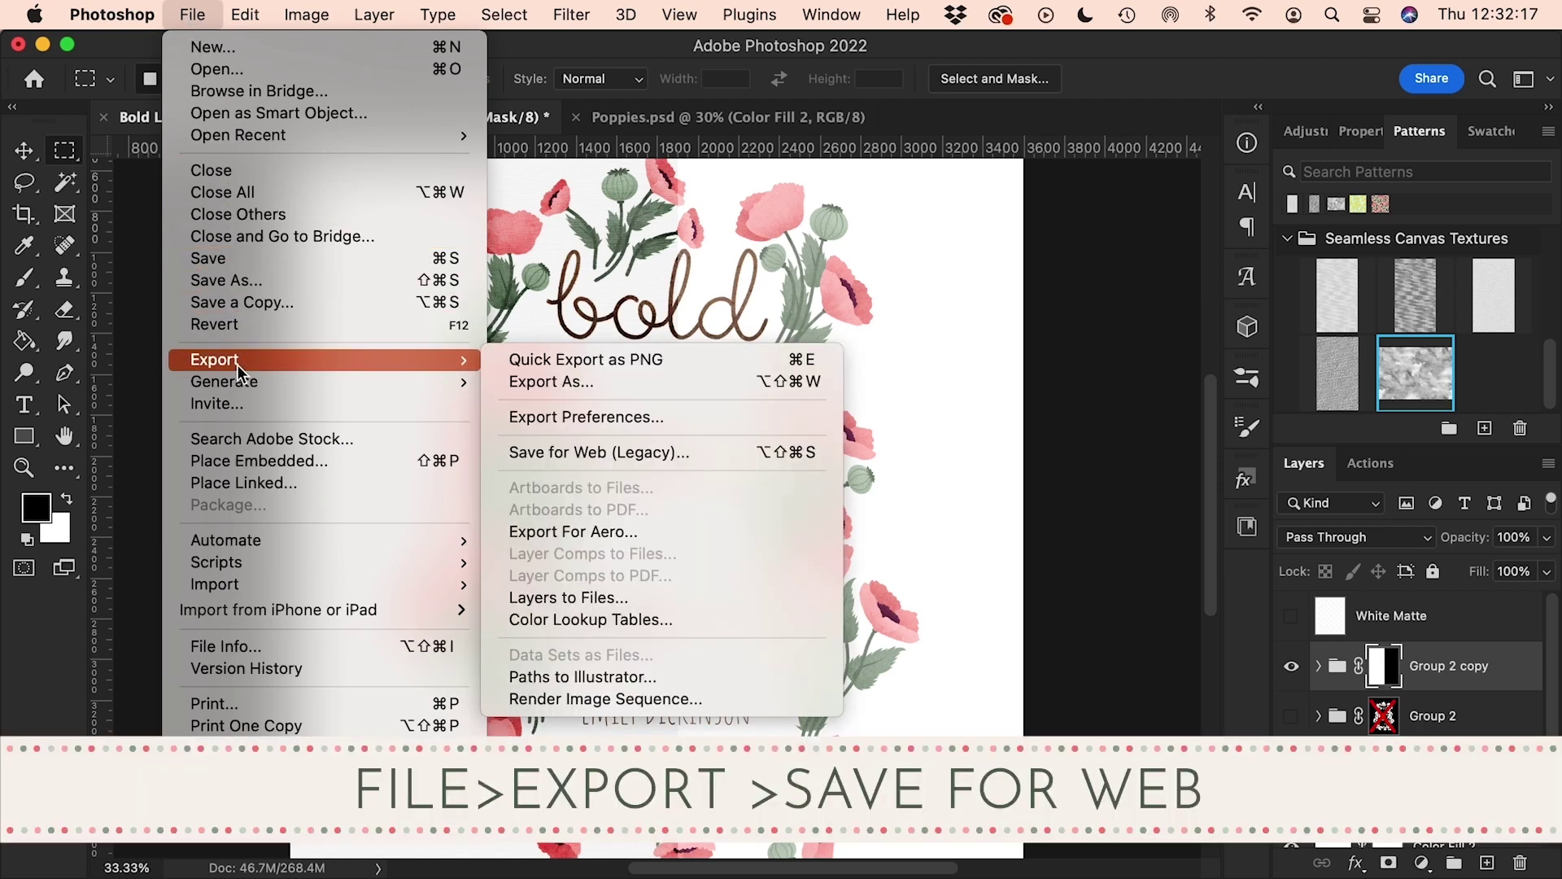
pyautogui.click(618, 453)
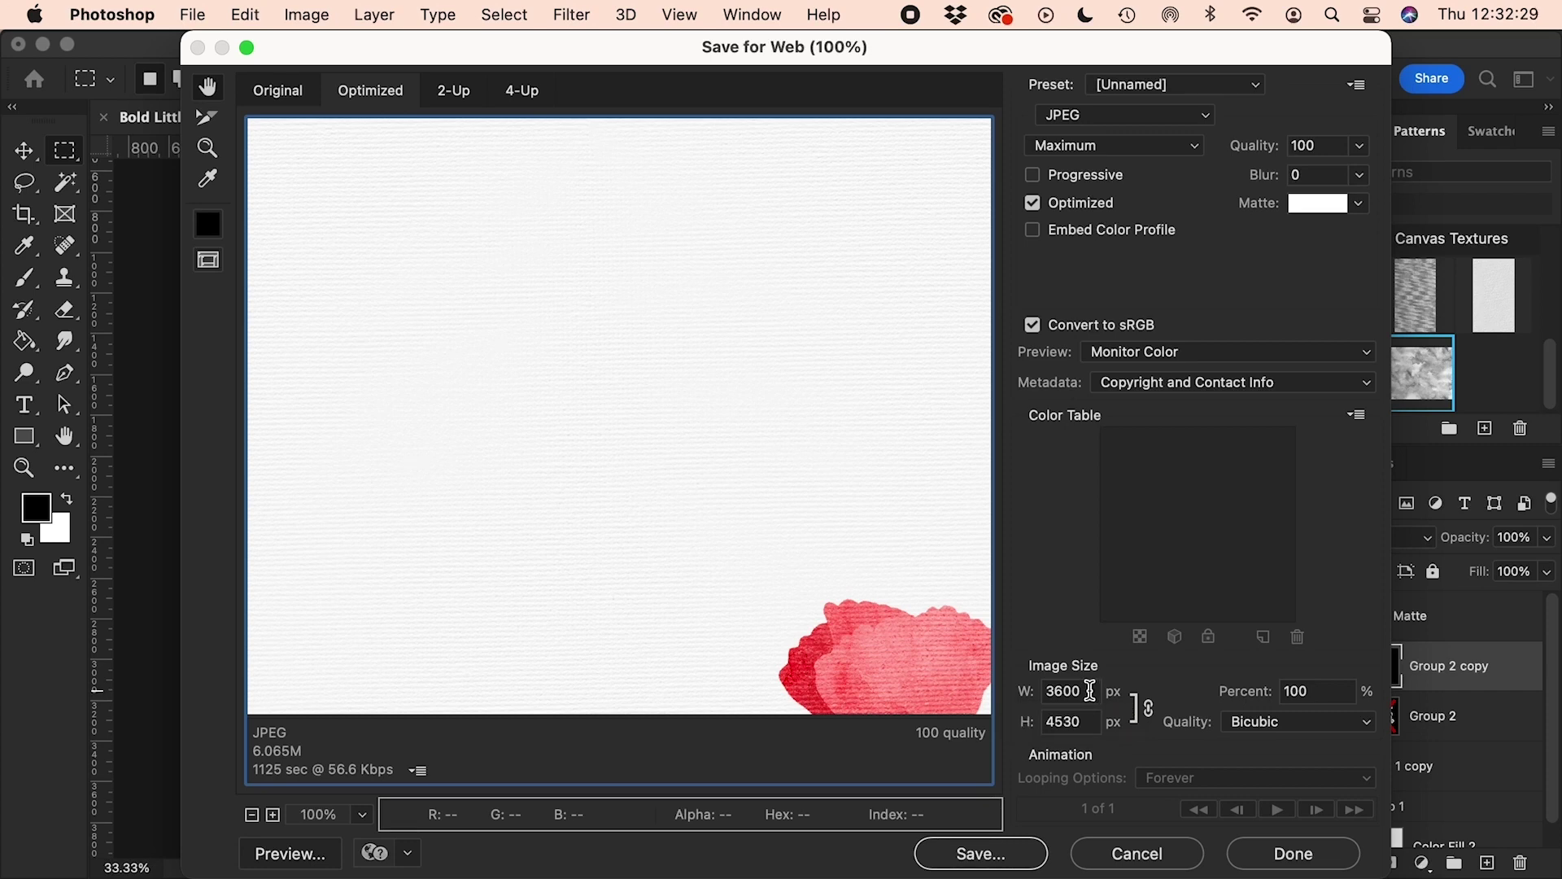
pyautogui.doubleClick(1090, 691)
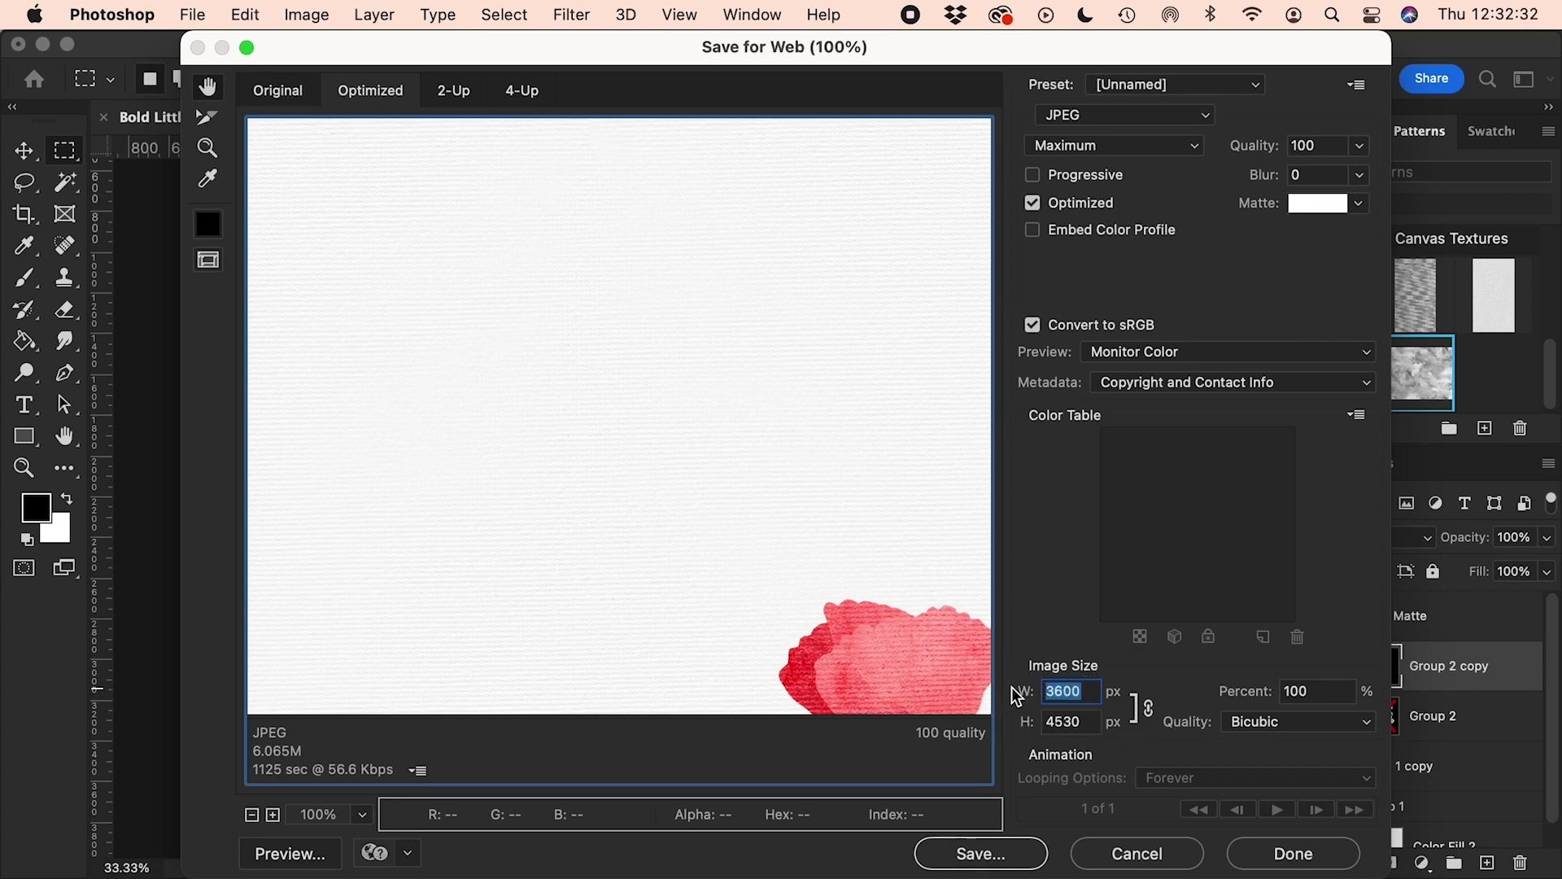
pyautogui.write('1000')
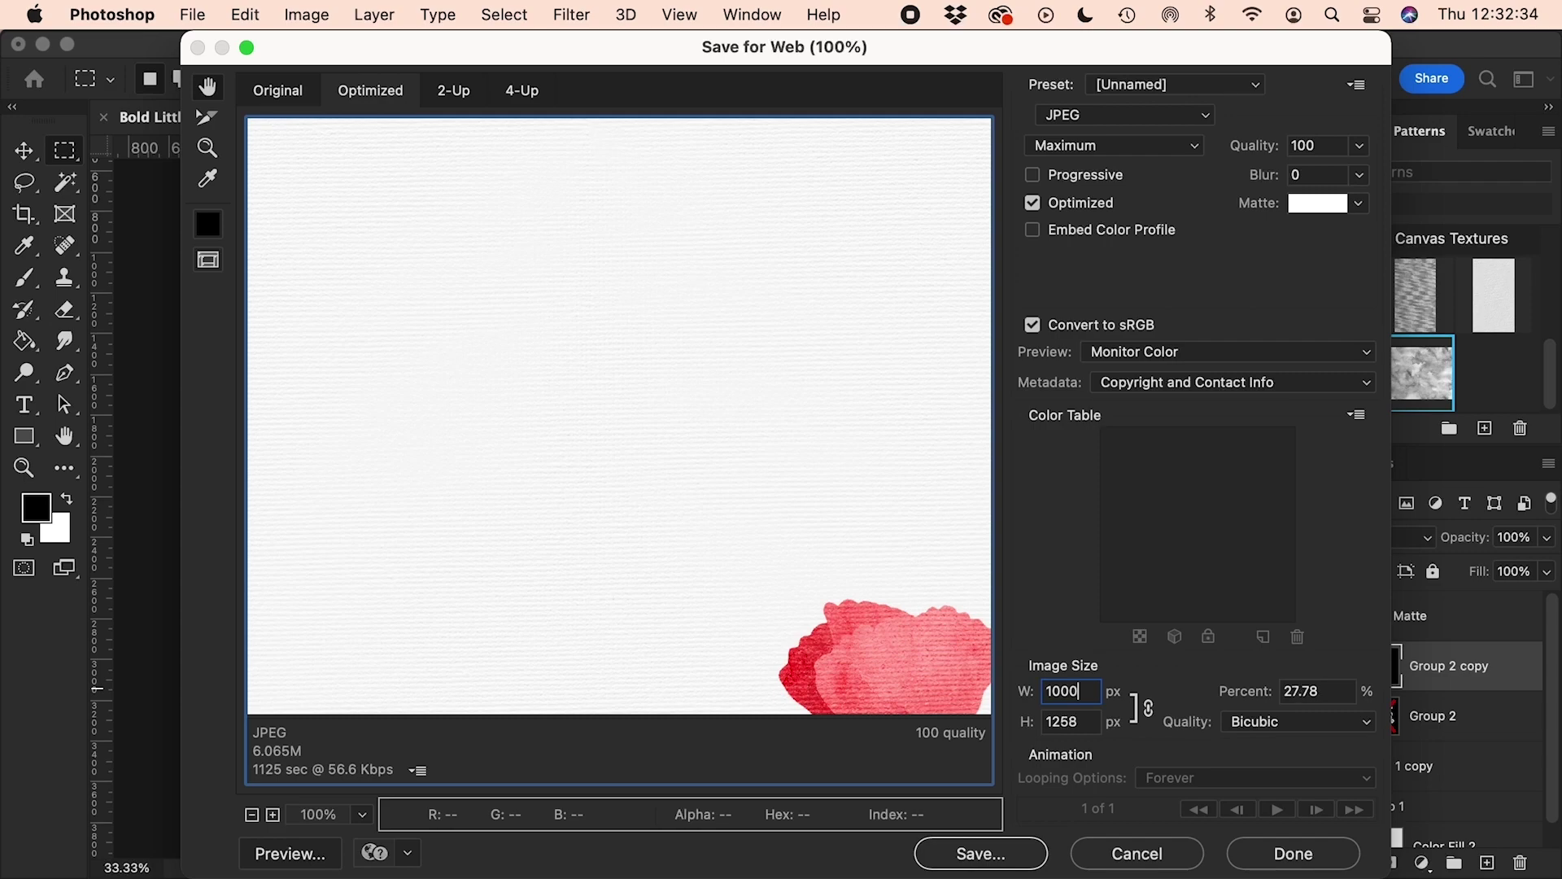
pyautogui.click(991, 854)
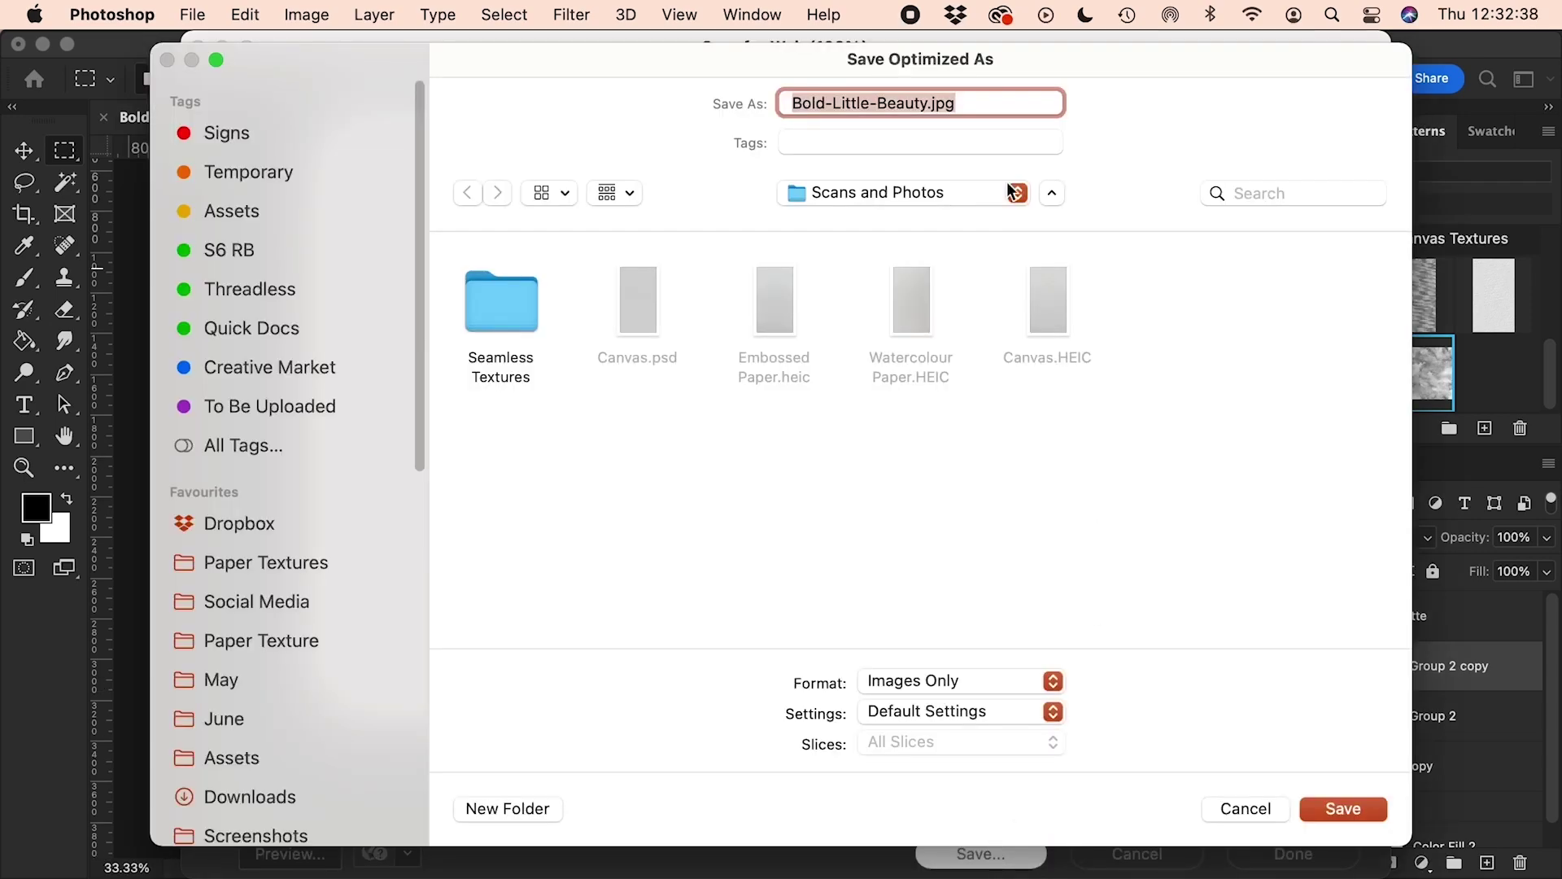
pyautogui.click(1355, 814)
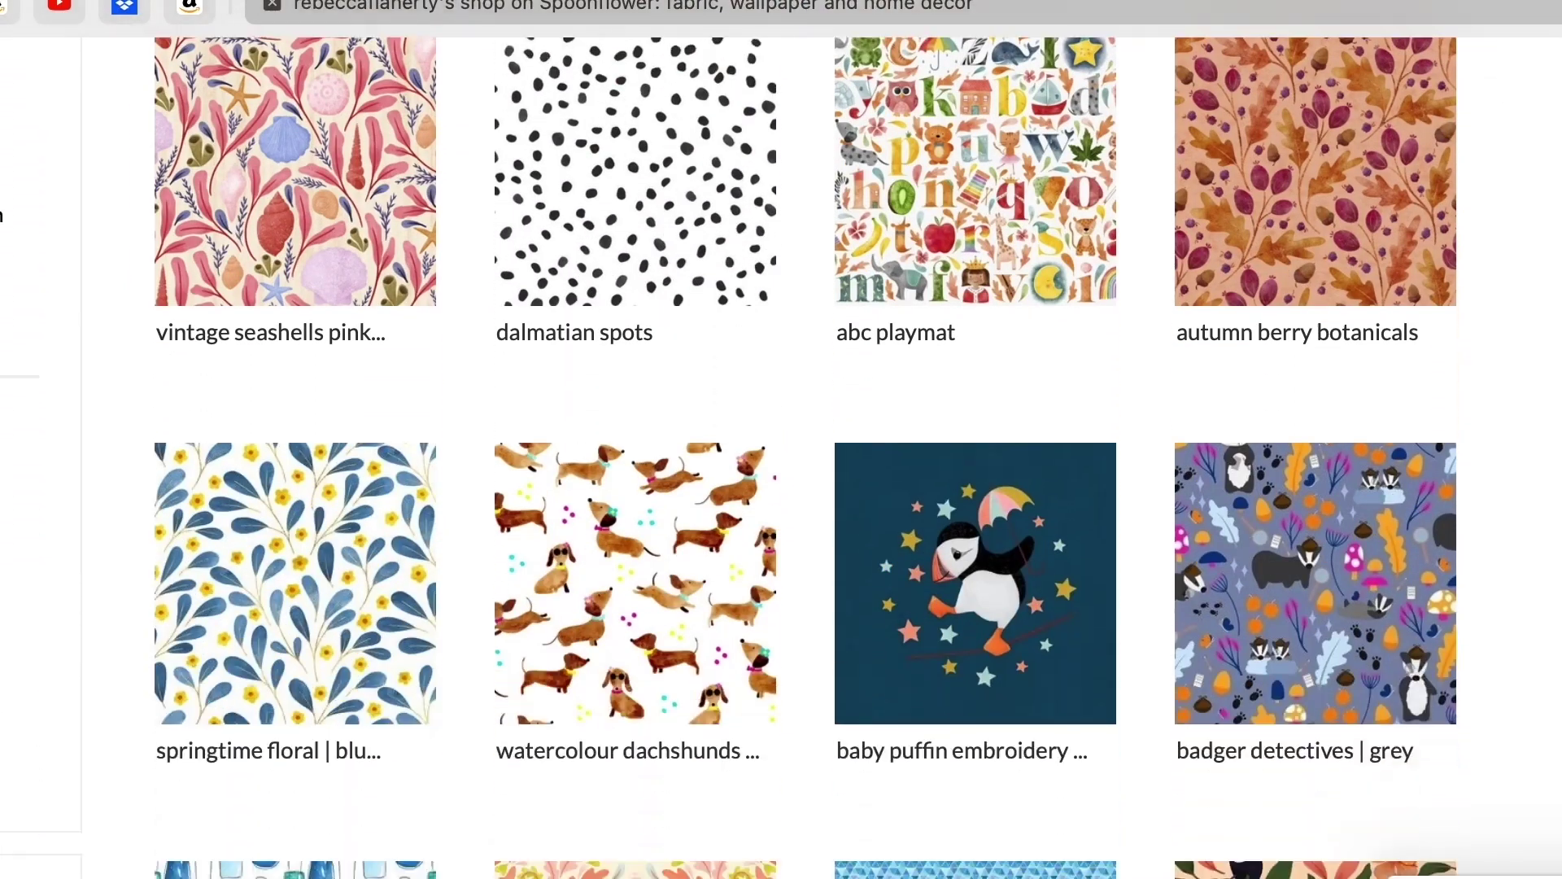
# Scroll down through the Spoonflower shop's pattern designs.
pyautogui.scroll(-15, 781, 455)
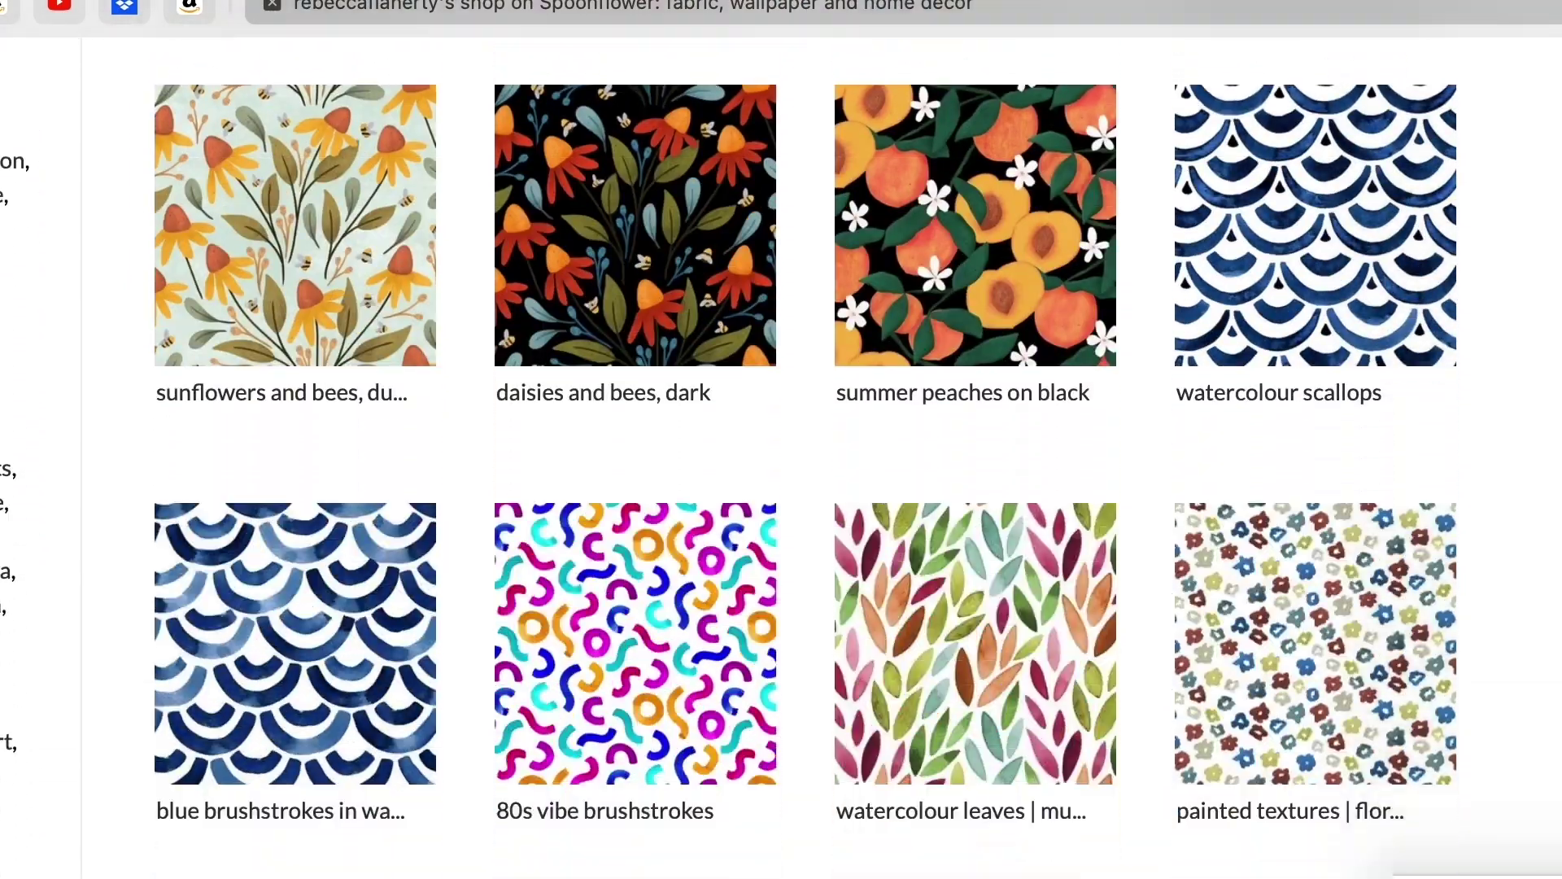
pyautogui.scroll(-10, 781, 456)
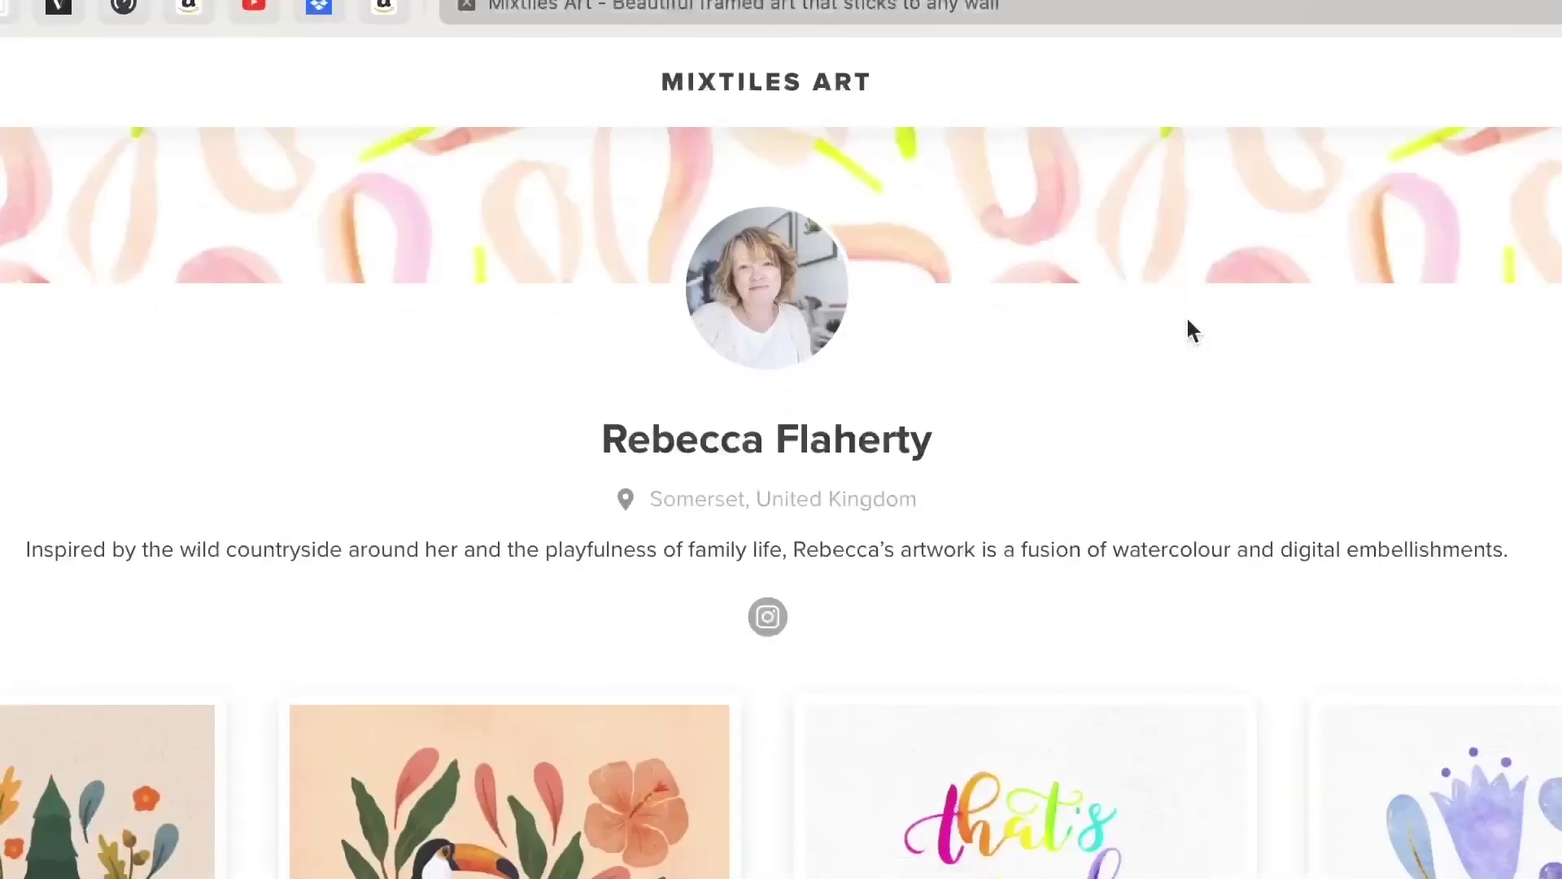
pyautogui.scroll(-3, 1187, 321)
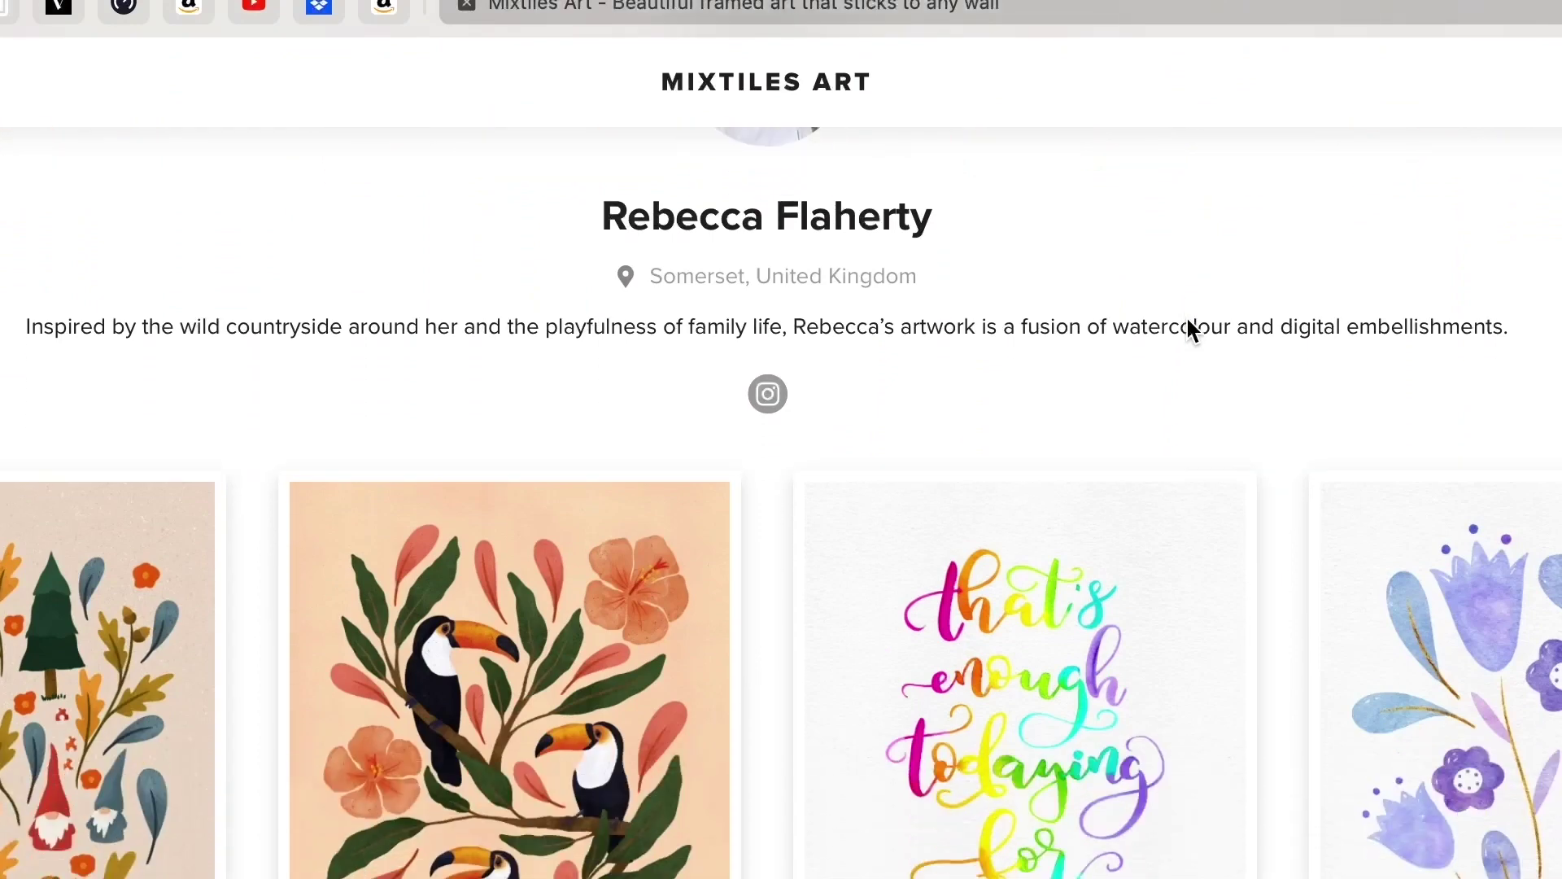
pyautogui.scroll(-14, 1188, 325)
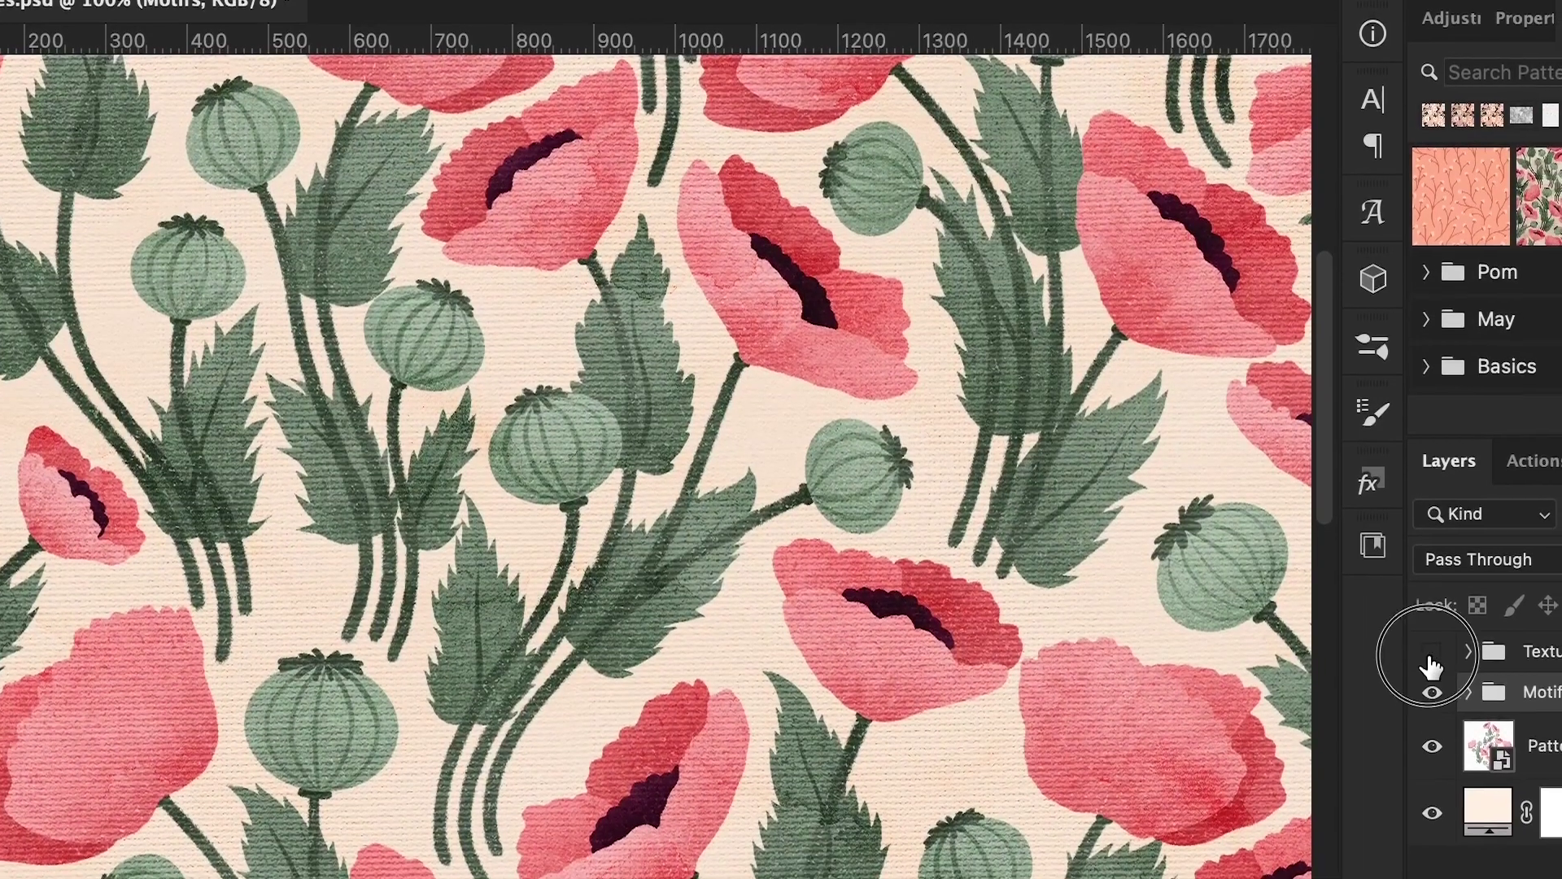
# Hide the Textures group and expand it to show its Color Burn/Multiply layers.
pyautogui.click(1456, 661)
pyautogui.click(1420, 635)
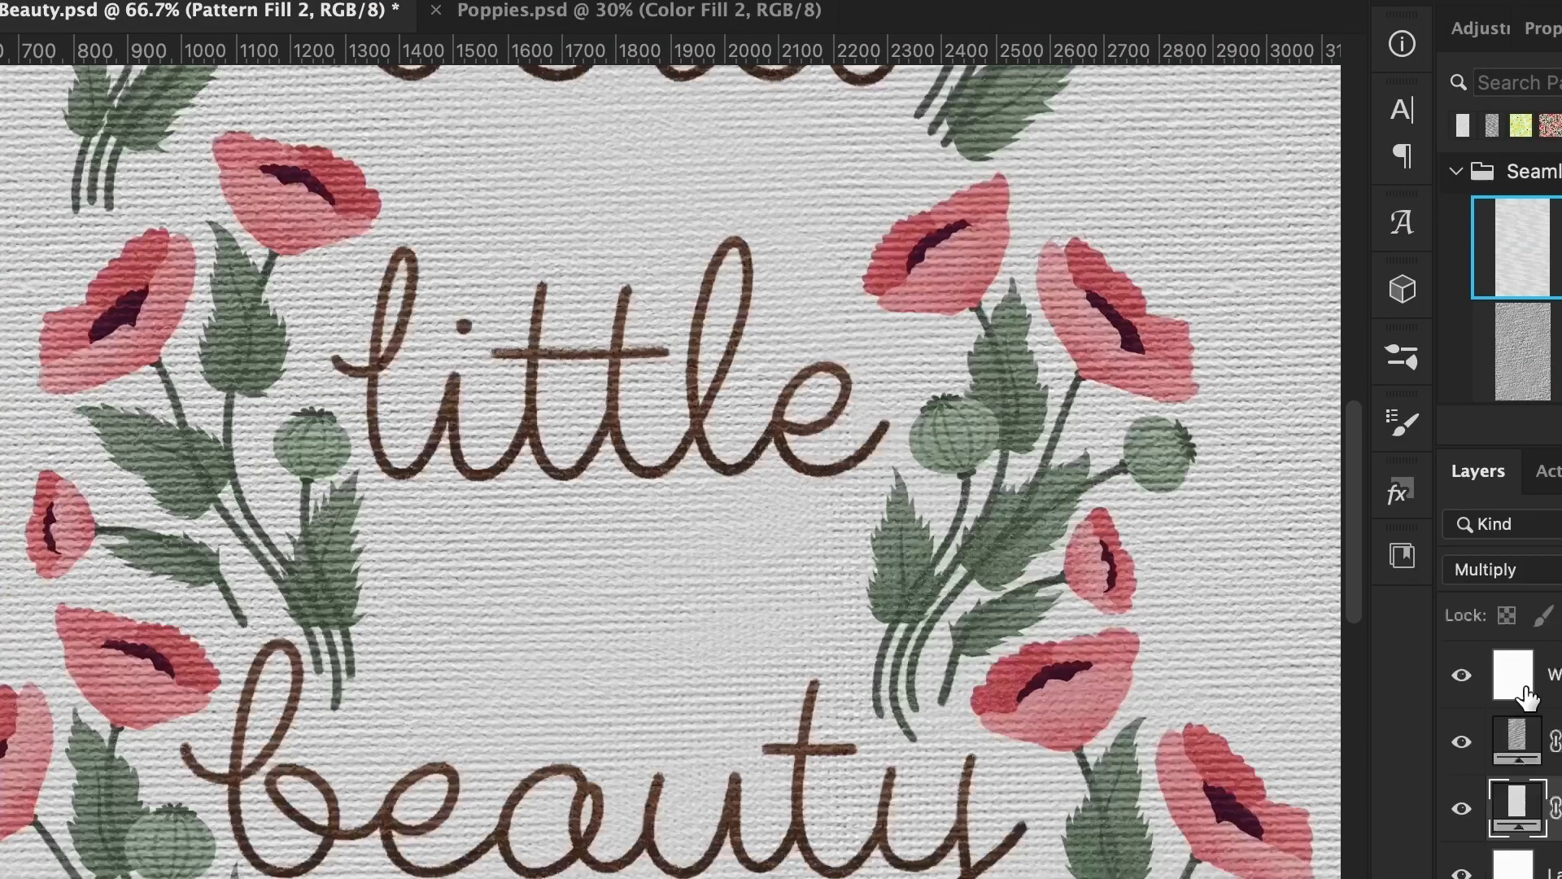
pyautogui.hotkey('ctrl', '0')
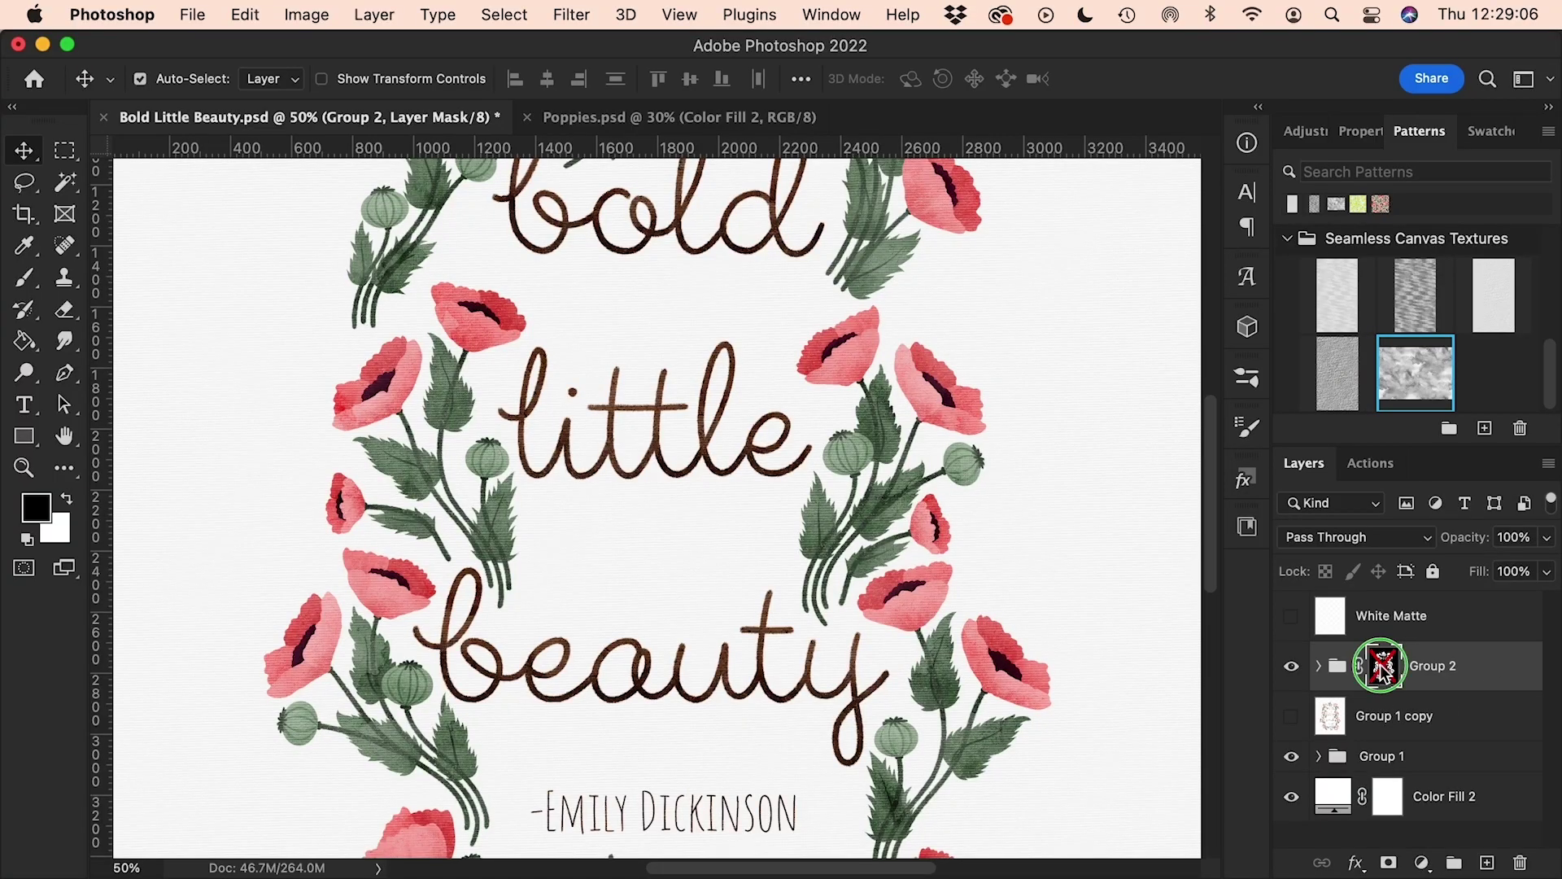
pyautogui.rightClick(1386, 674)
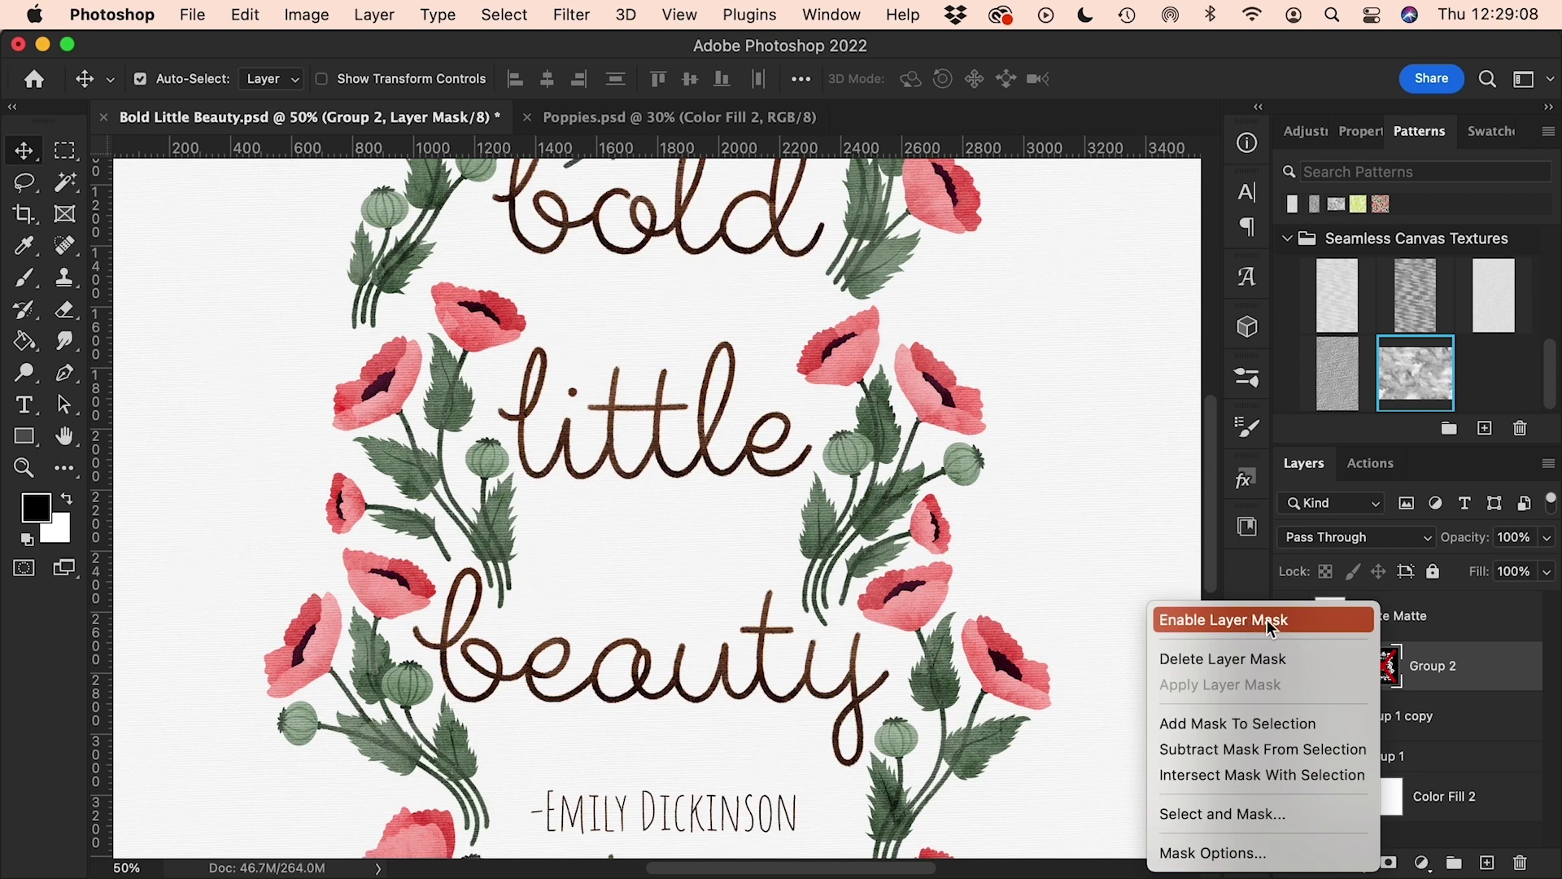
pyautogui.click(1484, 742)
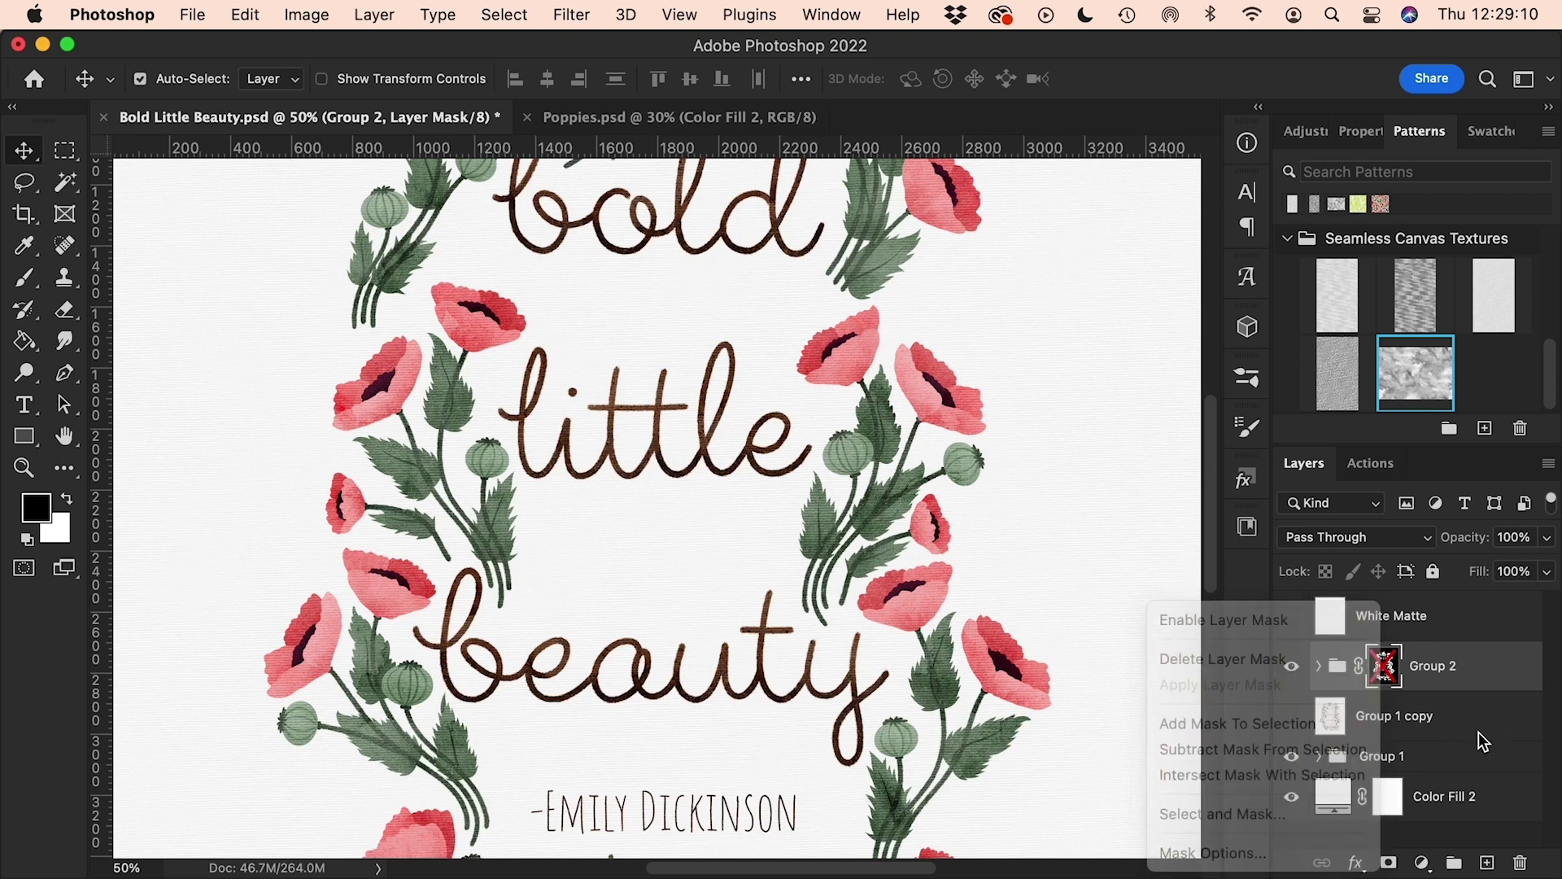